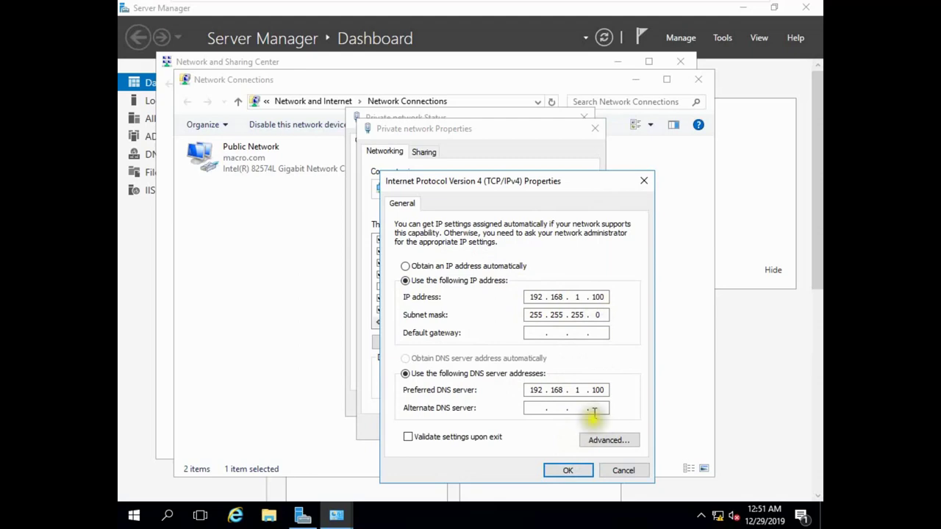
# Step: Save the private adapter's new IPv4 settings and close its properties and status windows
pyautogui.click(568, 471)
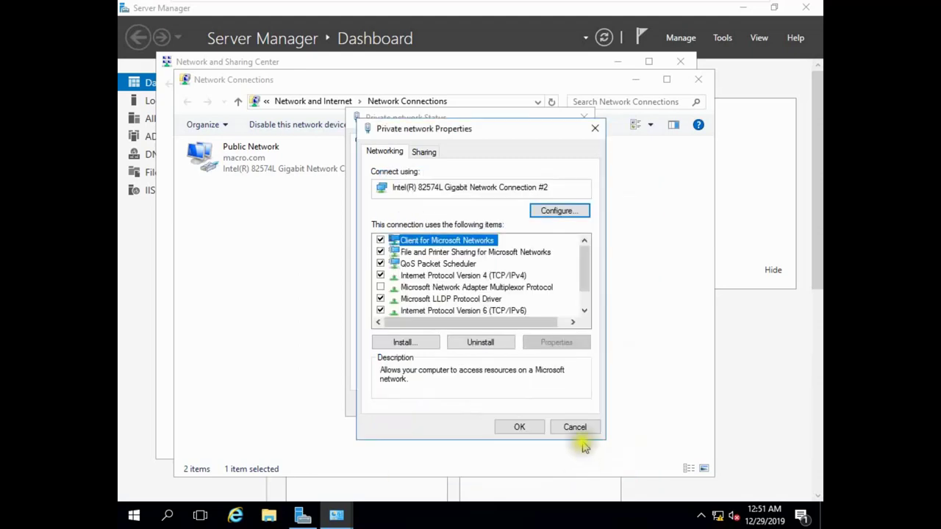
pyautogui.click(526, 430)
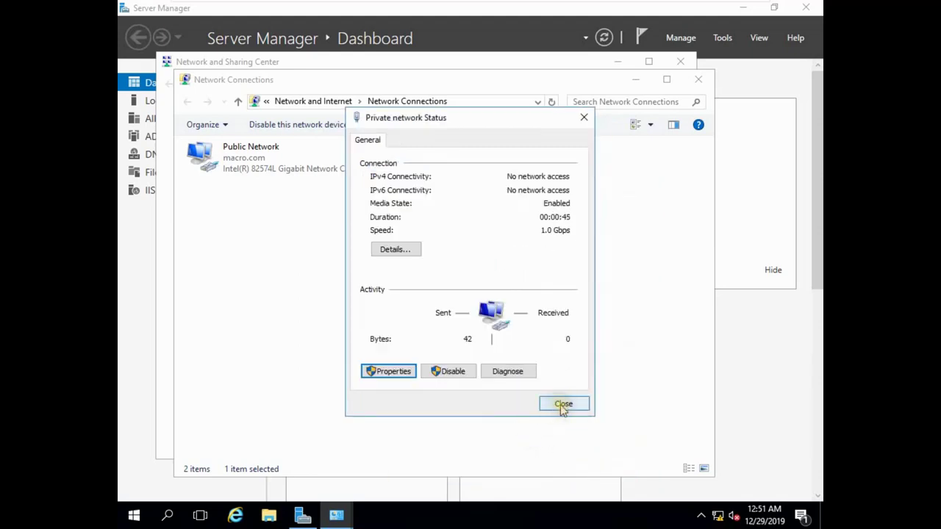
pyautogui.click(562, 405)
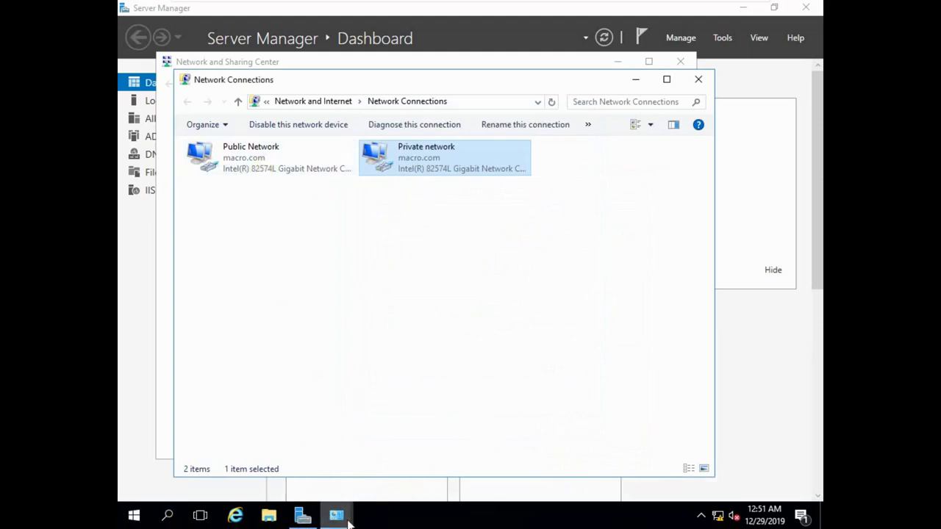
# Step: Run a continuous ping 8.8.8.8 -t in Command Prompt and get replies
pyautogui.click(167, 515)
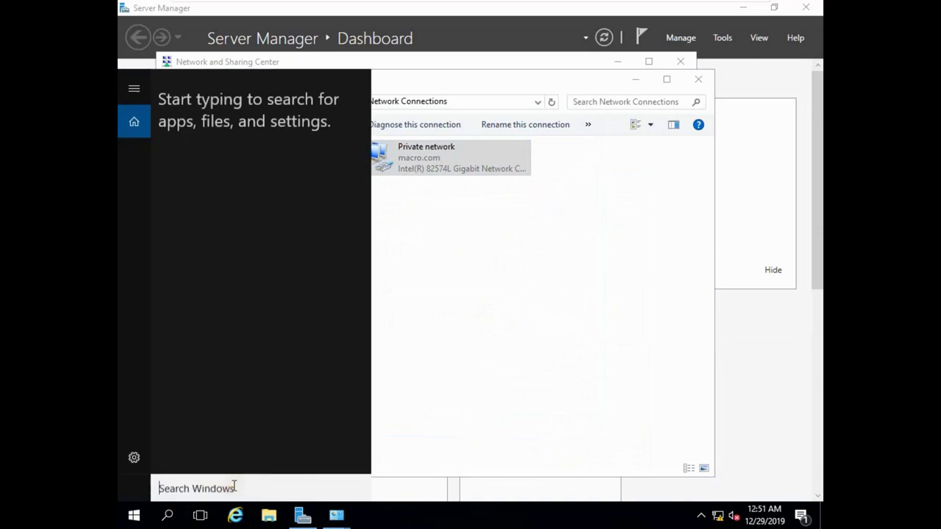
pyautogui.write('cmd')
pyautogui.press('Return')
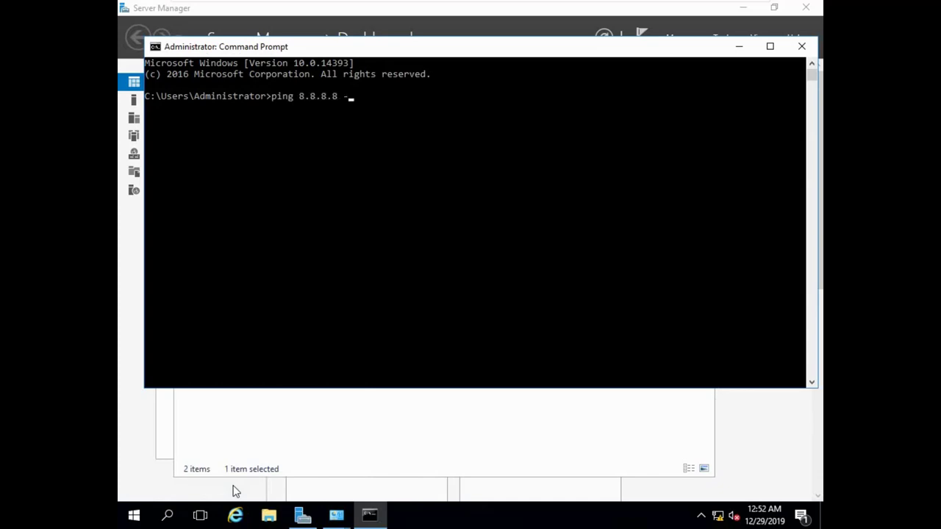
pyautogui.press('Return')
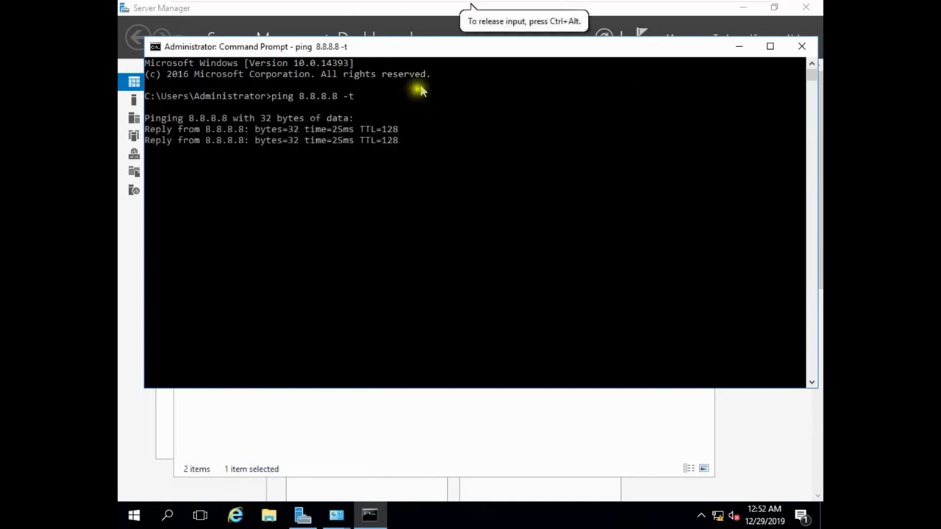
pyautogui.rightClick(718, 516)
# Step: Disable and re-enable the Public Network adapter in Network Connections
pyautogui.click(718, 509)
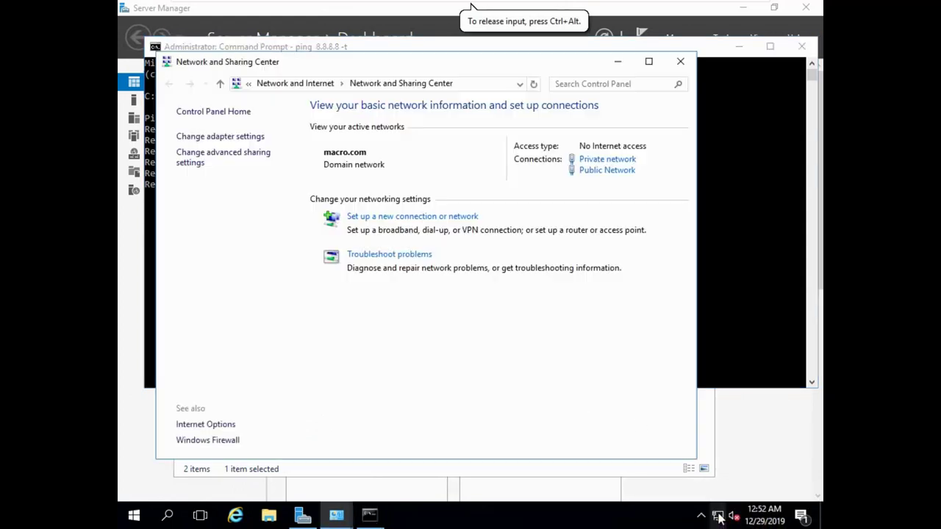
pyautogui.click(234, 137)
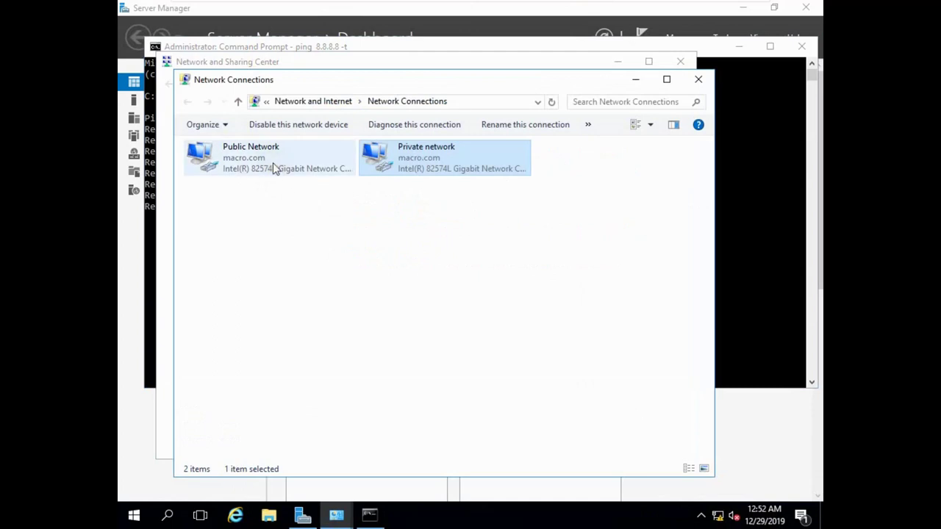
pyautogui.click(272, 159)
pyautogui.rightClick(272, 159)
pyautogui.click(306, 172)
pyautogui.rightClick(294, 169)
pyautogui.click(321, 174)
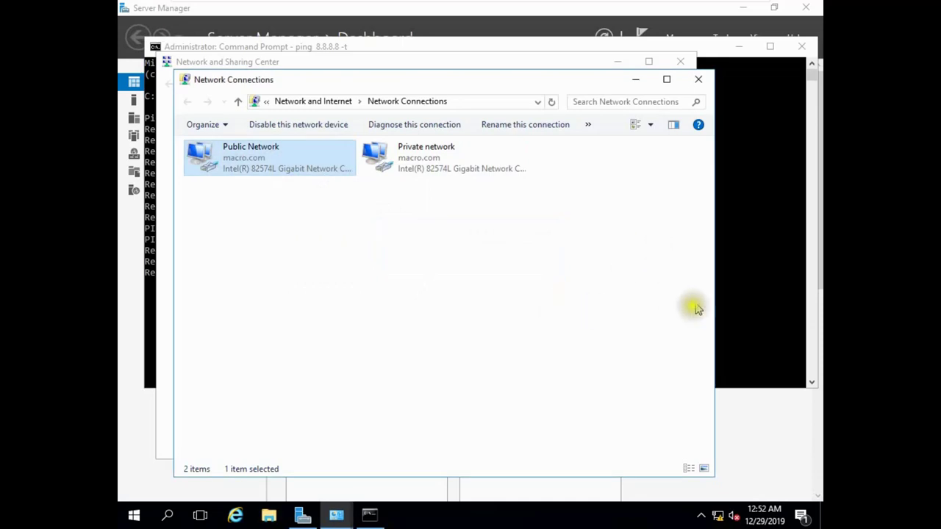
pyautogui.click(738, 186)
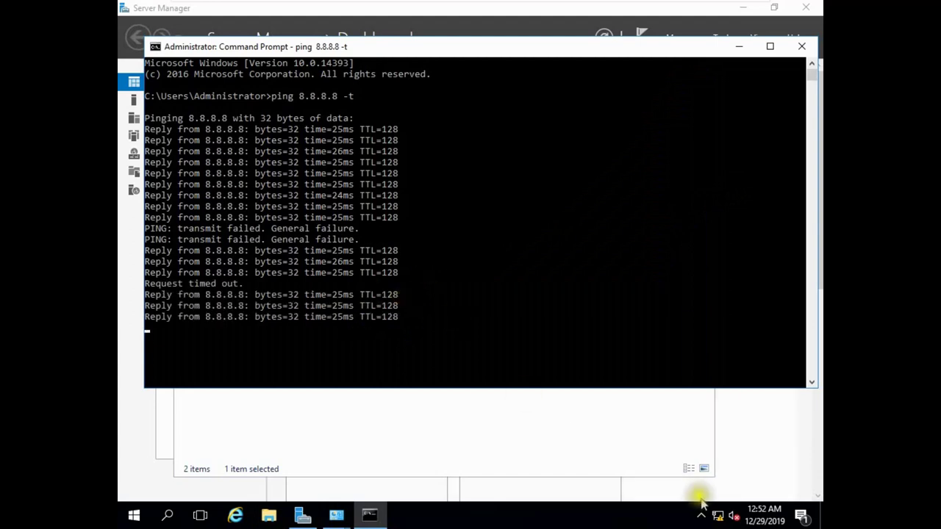
# Step: Disable and re-enable the Private network adapter, checking the ping output between
pyautogui.rightClick(717, 515)
pyautogui.click(717, 505)
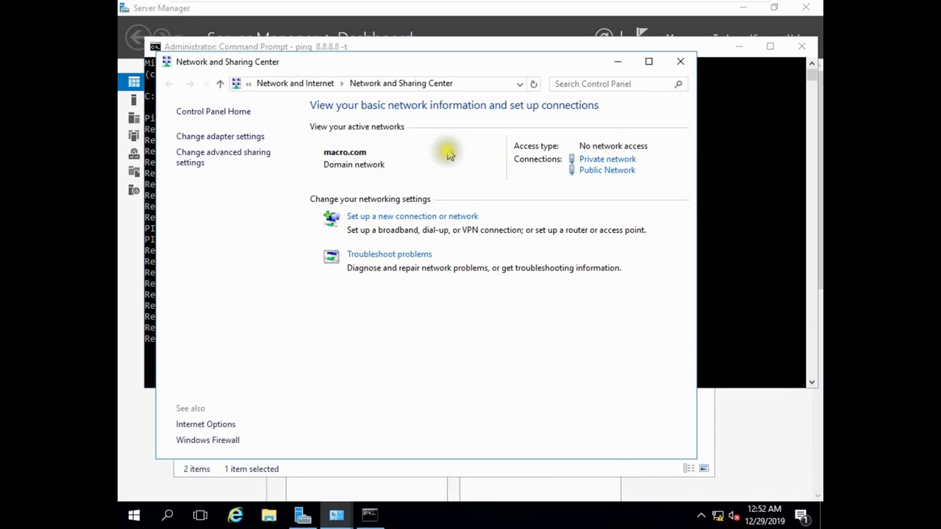
pyautogui.click(252, 137)
pyautogui.rightClick(419, 168)
pyautogui.click(450, 174)
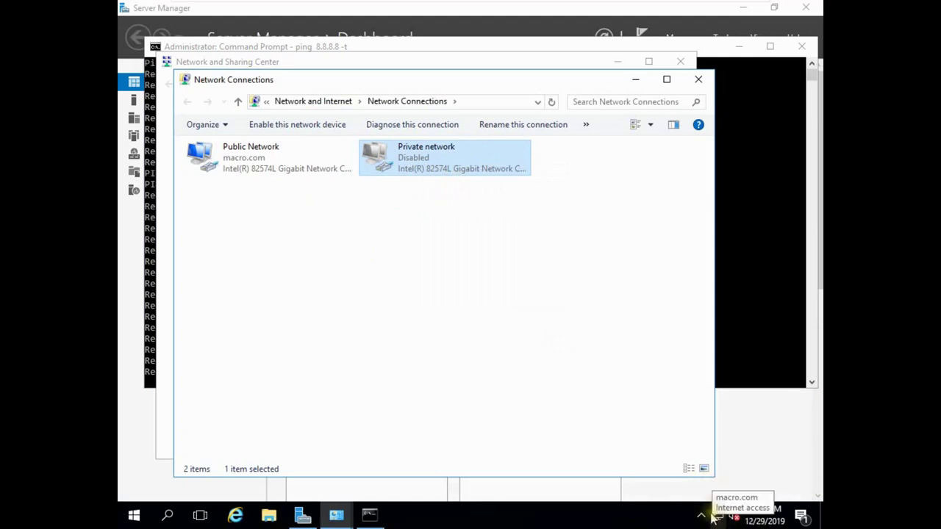
pyautogui.click(383, 517)
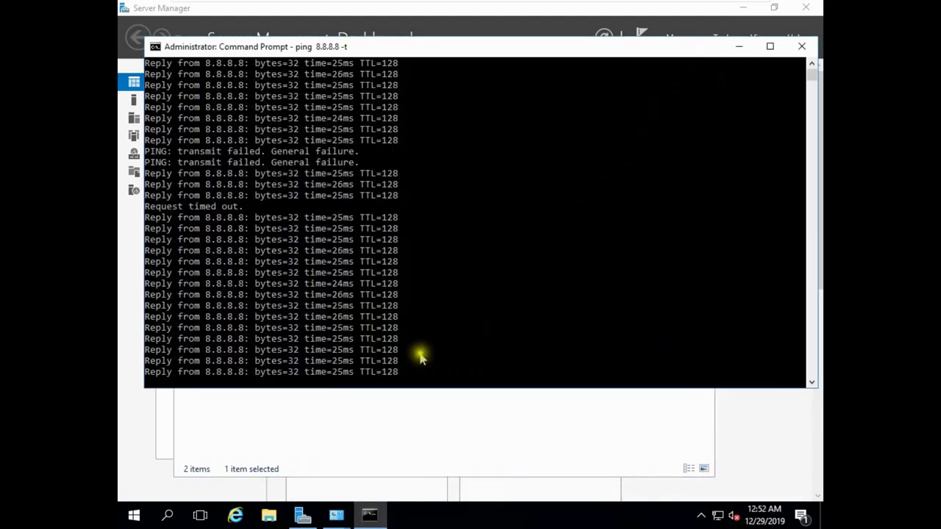
pyautogui.moveTo(722, 519)
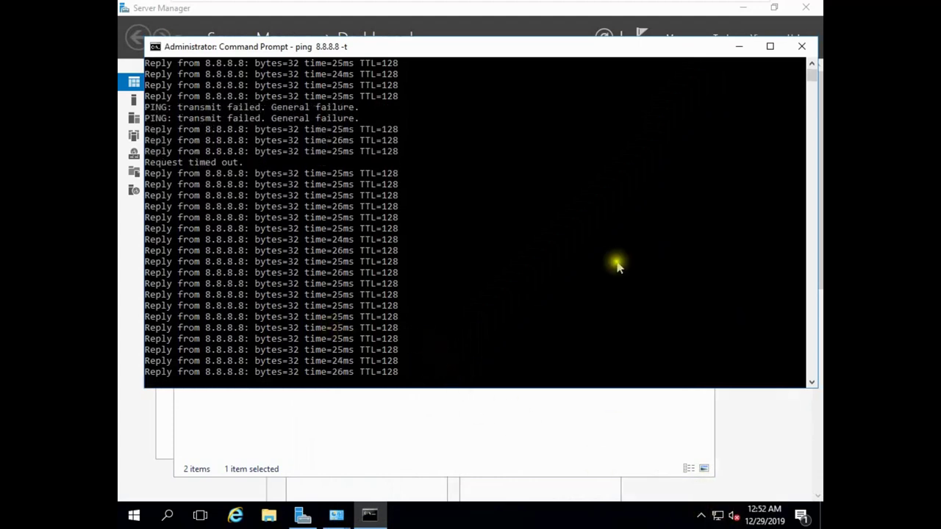
pyautogui.click(684, 407)
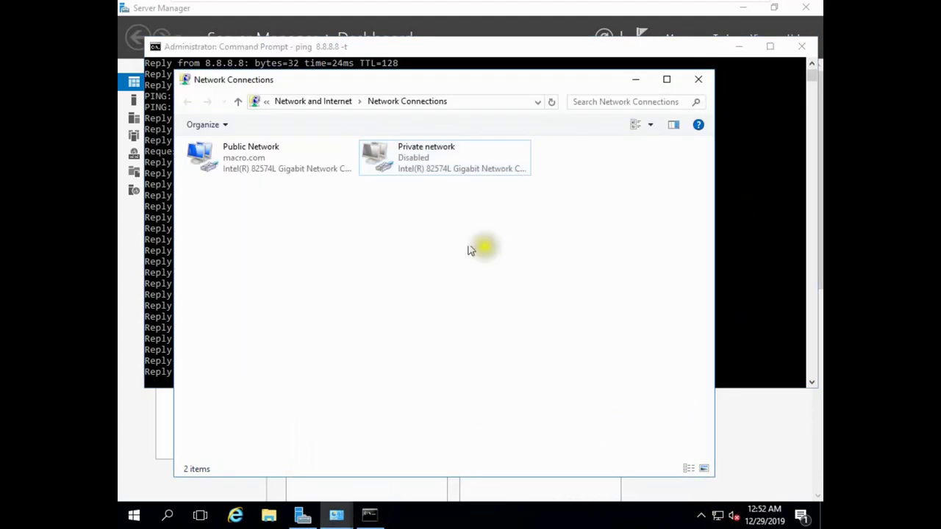
pyautogui.rightClick(455, 156)
pyautogui.click(484, 168)
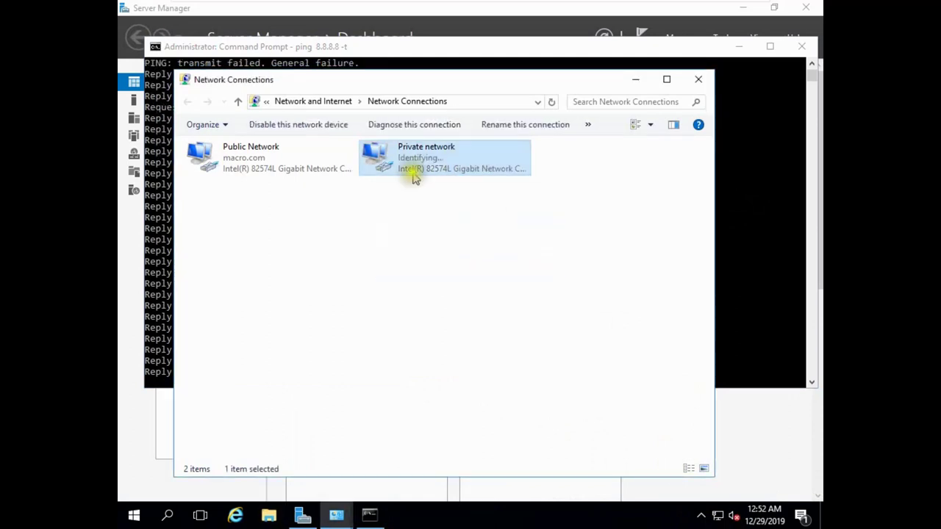
# Step: Minimize the adapters and Command Prompt windows and close Network and Sharing Center
pyautogui.click(637, 79)
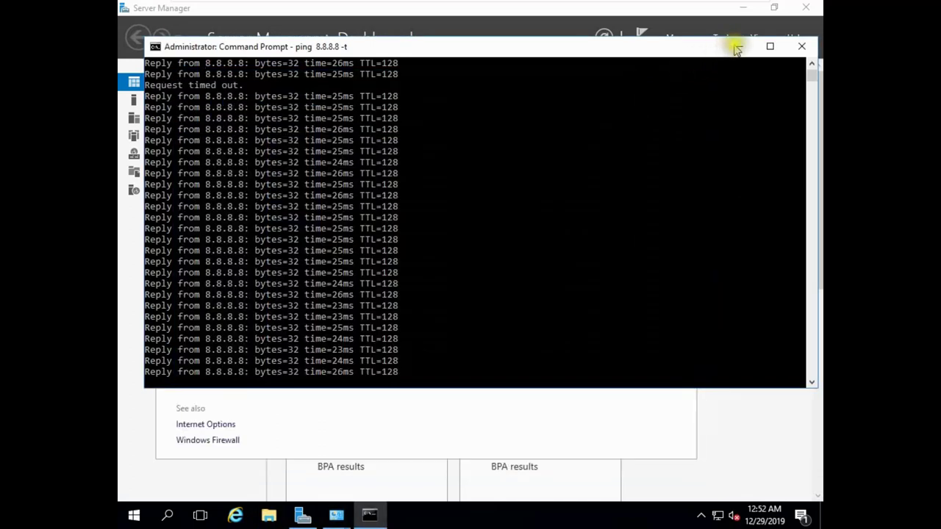
pyautogui.click(736, 46)
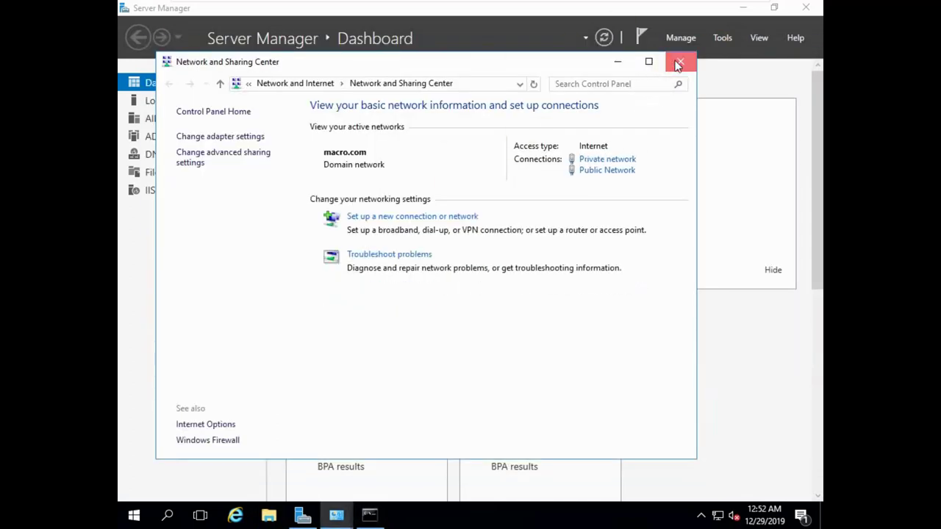
pyautogui.click(678, 63)
# Step: Launch Add Roles and Features with role-based installation and select the Remote Access role
pyautogui.click(680, 38)
pyautogui.click(686, 56)
pyautogui.click(544, 424)
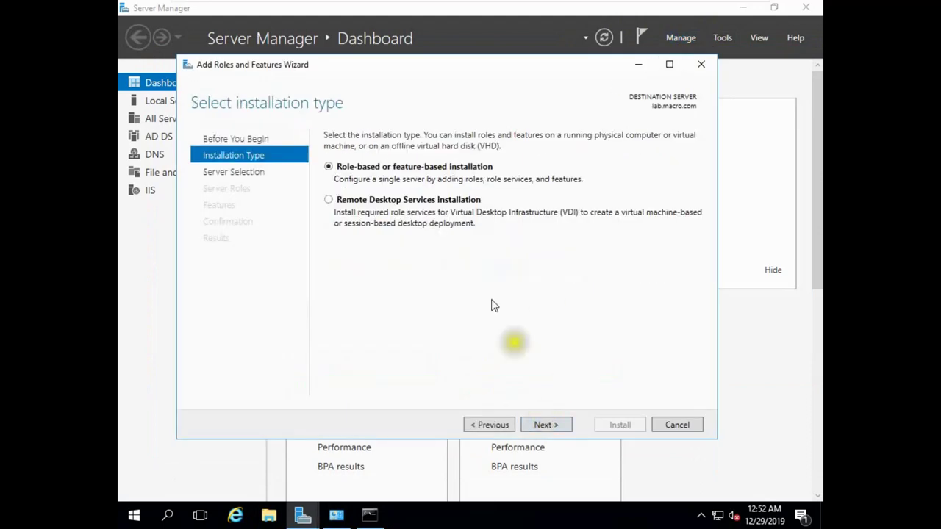
pyautogui.press('Return')
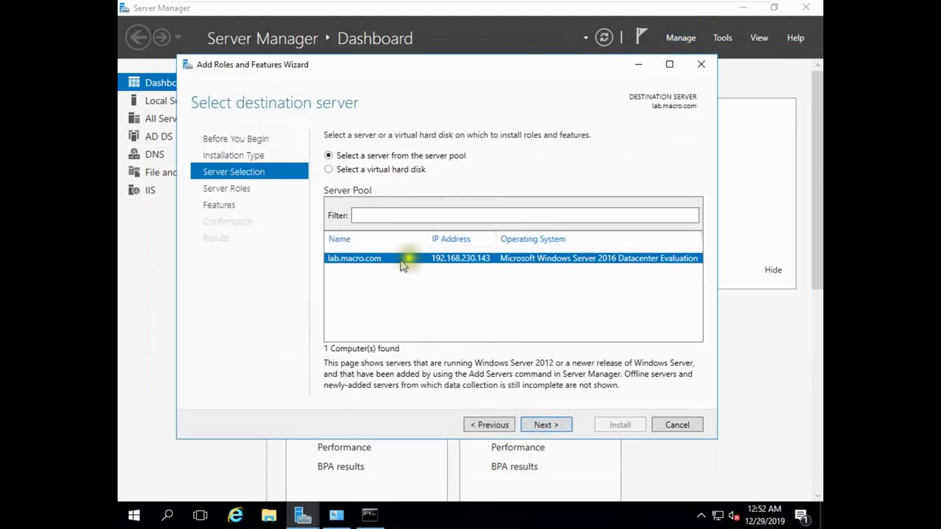
pyautogui.click(546, 424)
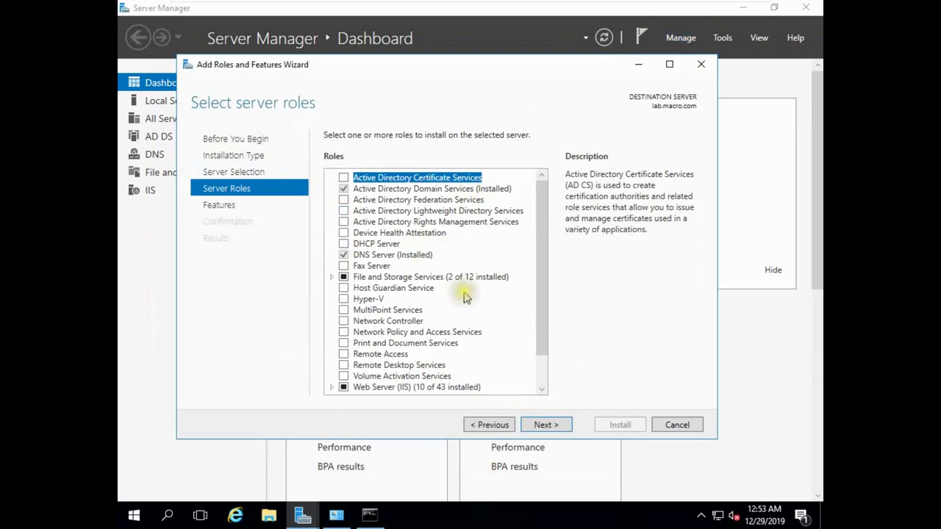
pyautogui.click(343, 355)
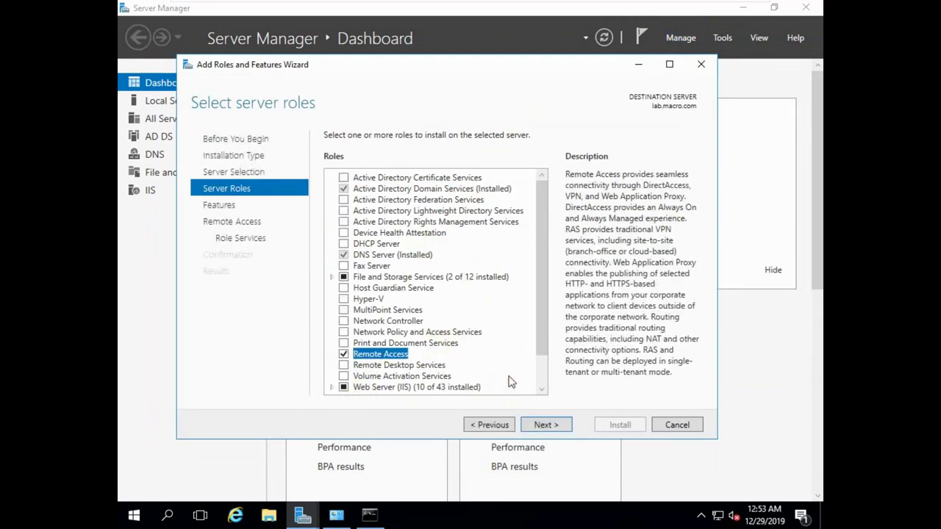
# Step: Add the Routing role service with its required features and start the installation
pyautogui.click(544, 426)
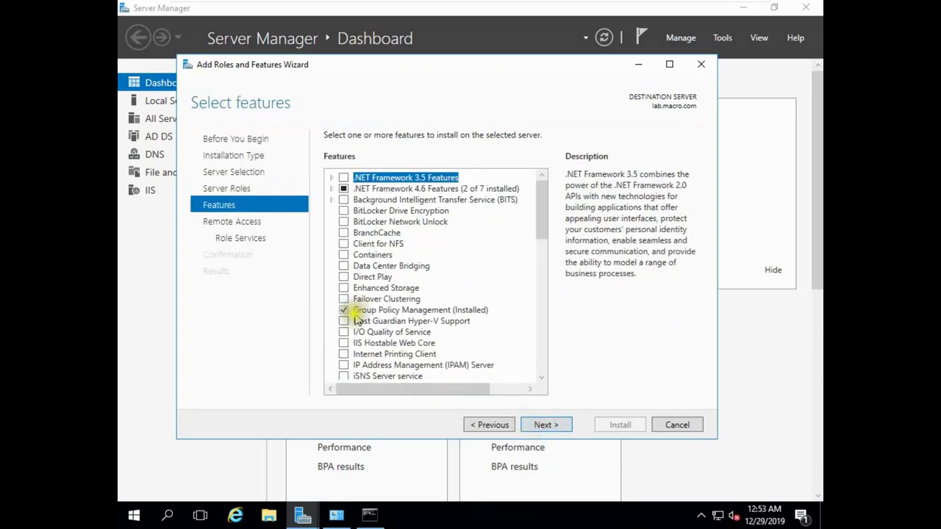
pyautogui.click(544, 425)
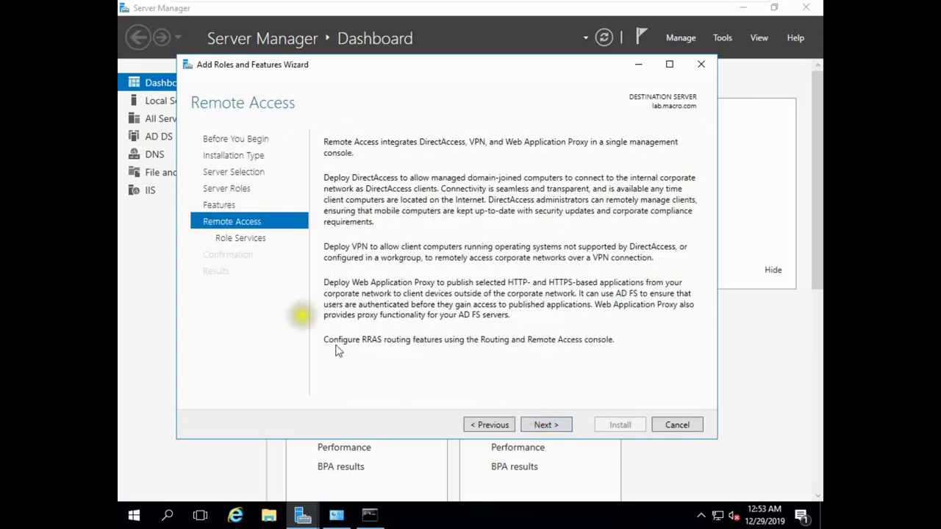
pyautogui.click(548, 426)
pyautogui.click(342, 189)
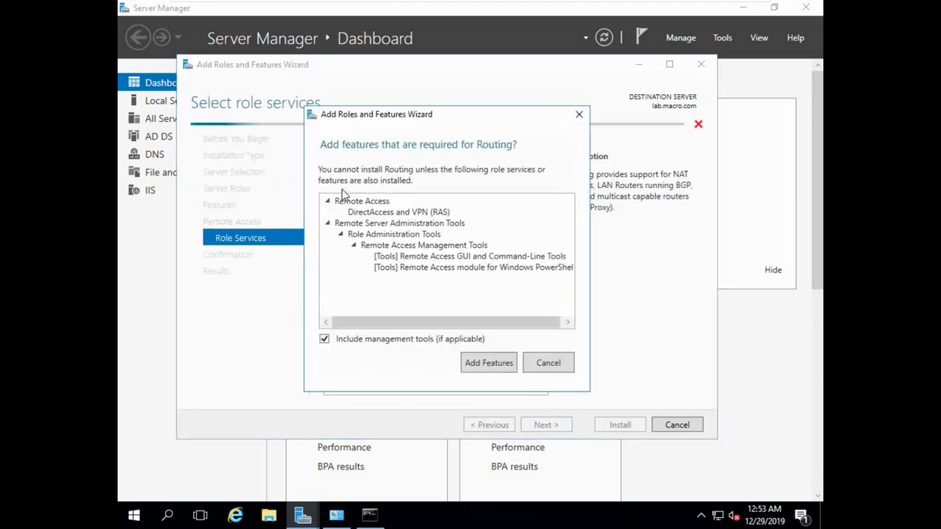
pyautogui.click(489, 362)
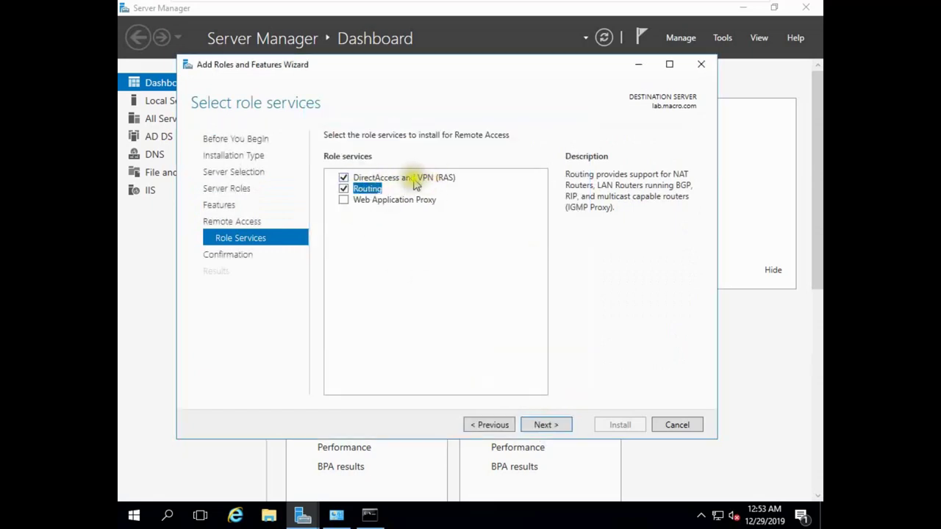
pyautogui.click(546, 425)
pyautogui.click(618, 425)
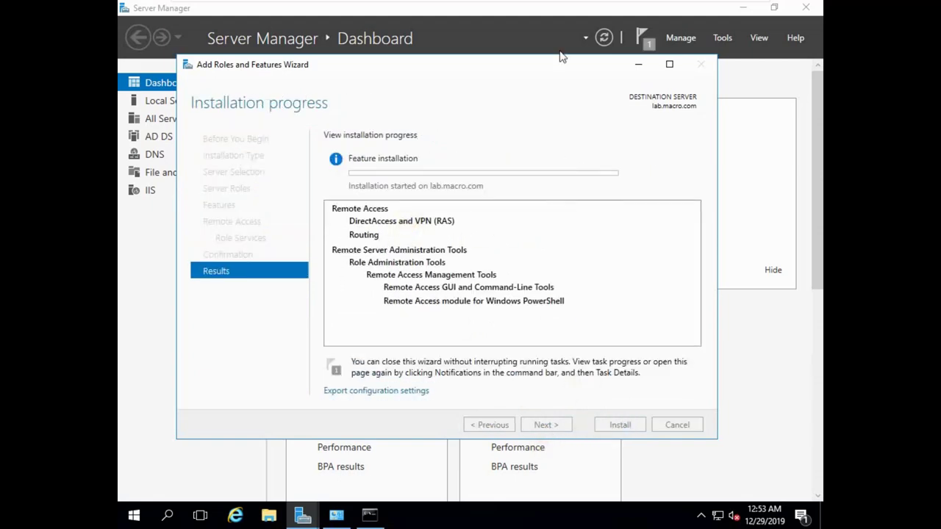
# Step: On the Windows 10 client, close Edge and view Ethernet0's status and properties
pyautogui.moveTo(581, 3)
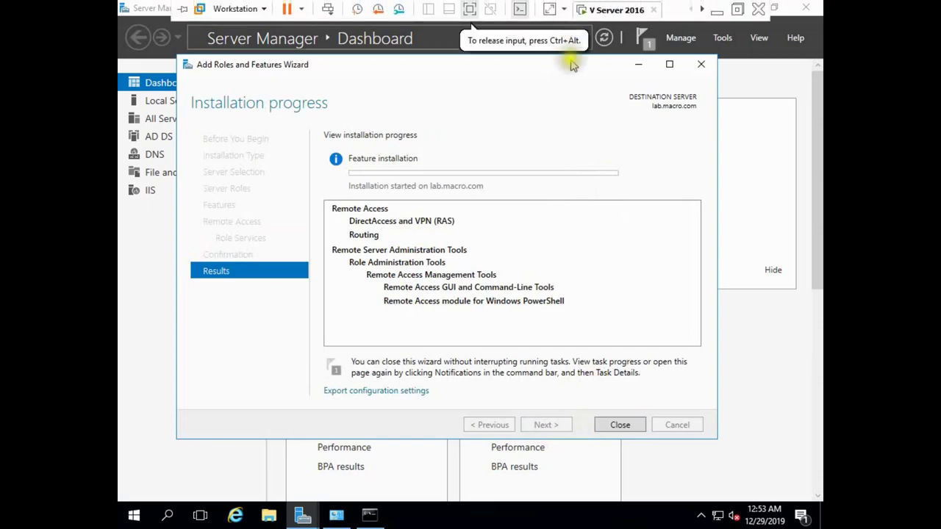
pyautogui.click(610, 10)
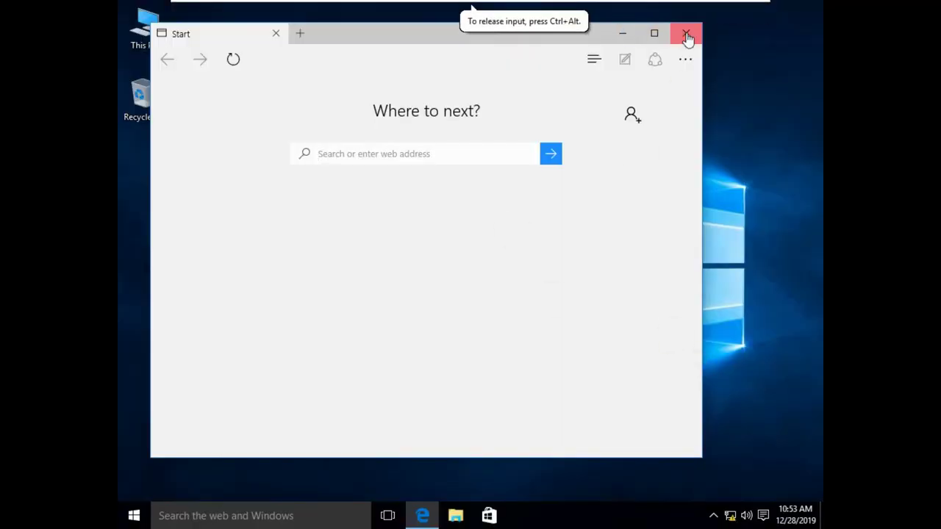
pyautogui.click(687, 34)
pyautogui.rightClick(730, 515)
pyautogui.click(734, 499)
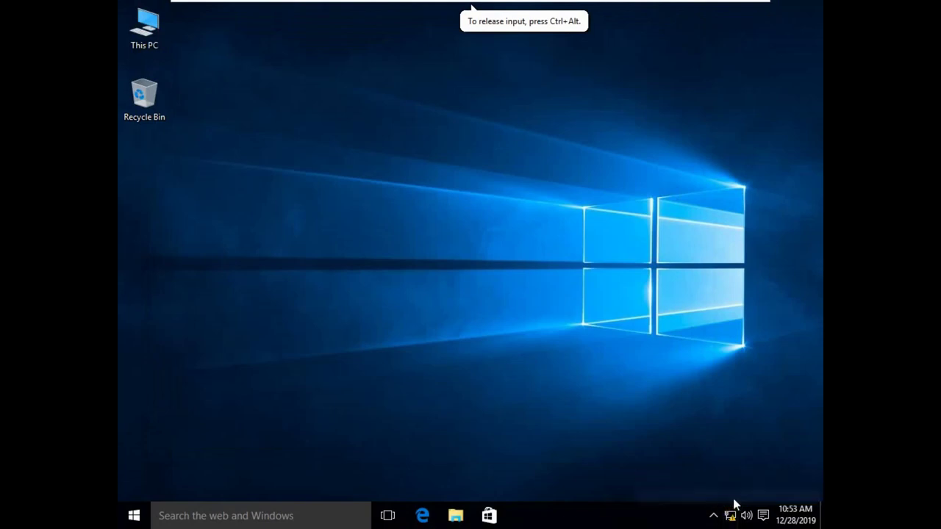
pyautogui.click(228, 129)
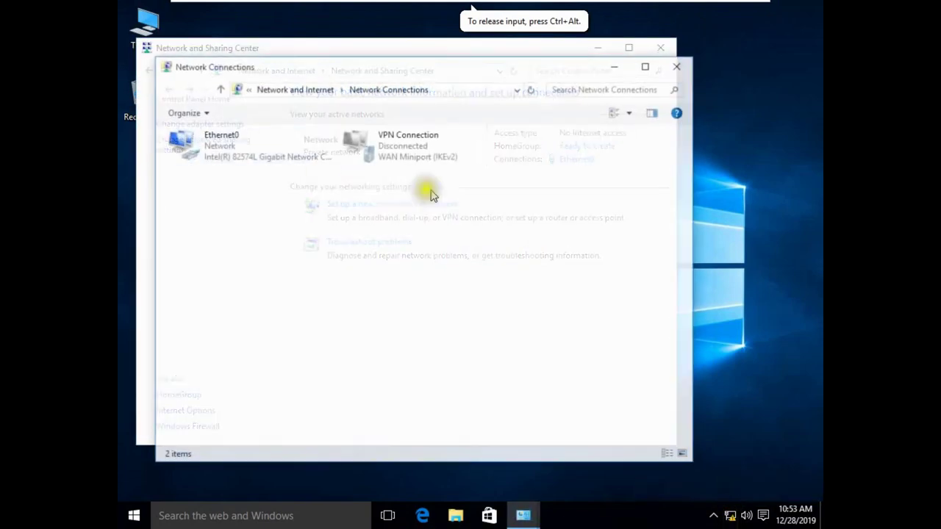
pyautogui.doubleClick(279, 150)
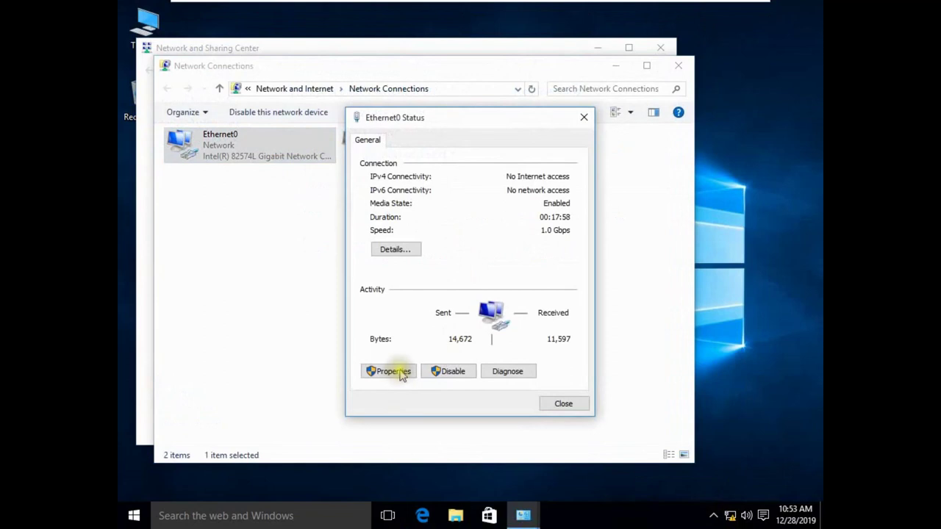
pyautogui.click(406, 371)
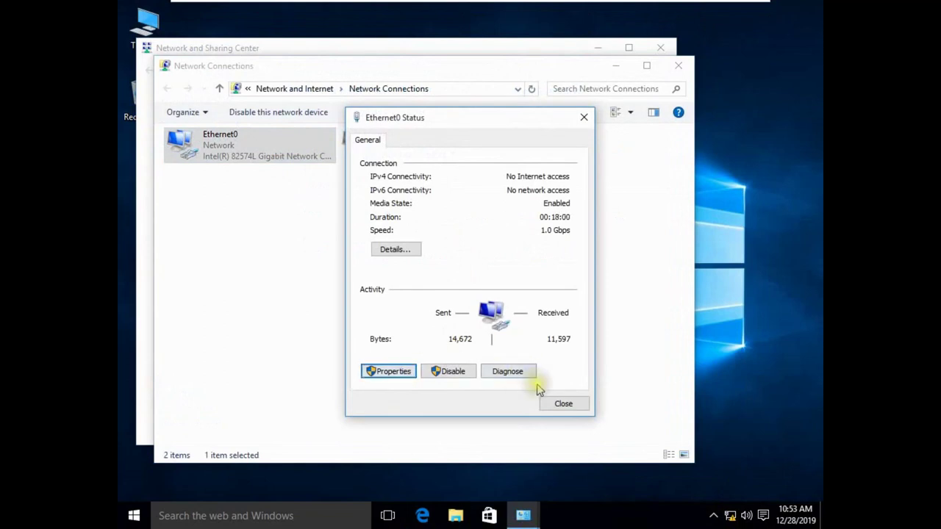
pyautogui.click(595, 128)
pyautogui.click(585, 118)
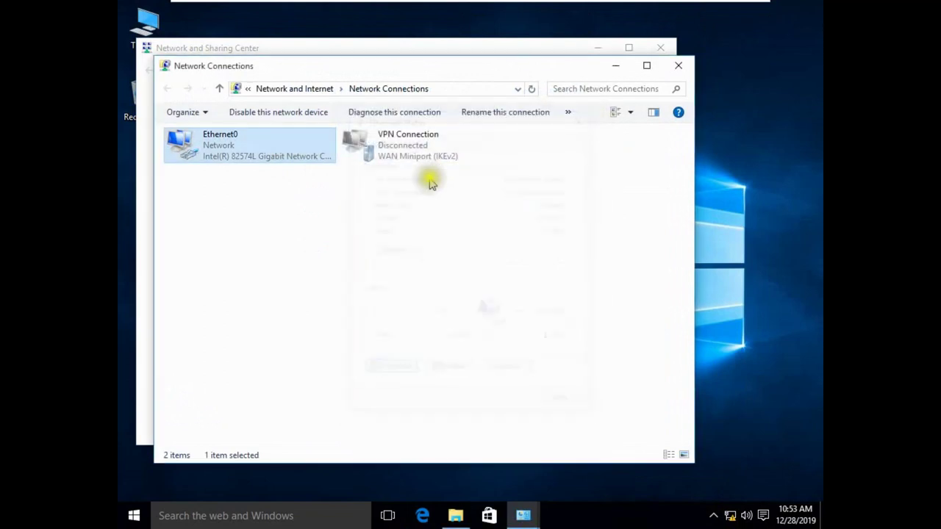
# Step: Delete the old VPN Connection and close the VPN settings page
pyautogui.click(401, 153)
pyautogui.rightClick(402, 153)
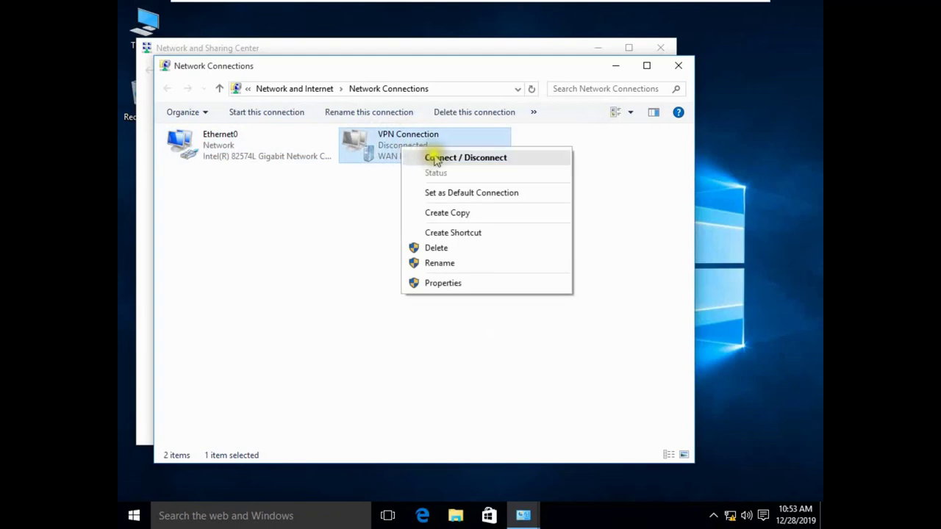
pyautogui.click(446, 248)
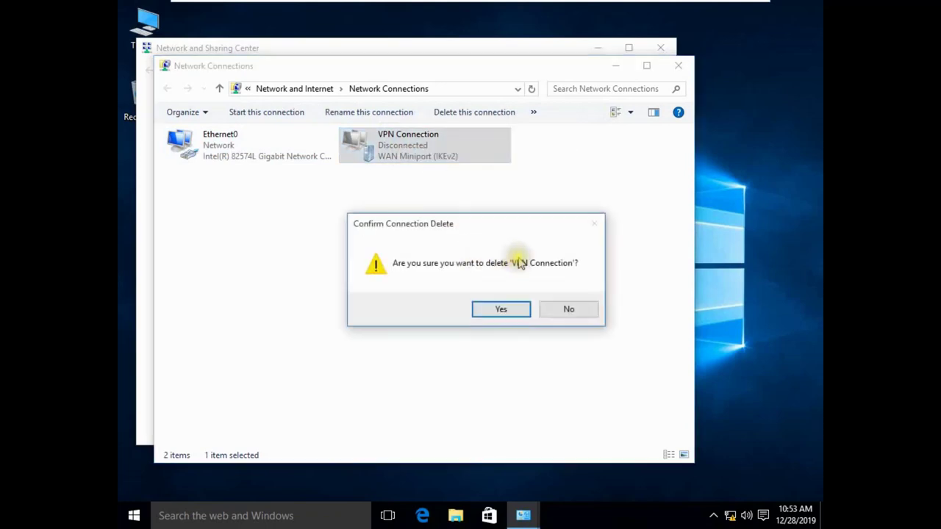
pyautogui.click(517, 311)
pyautogui.rightClick(453, 152)
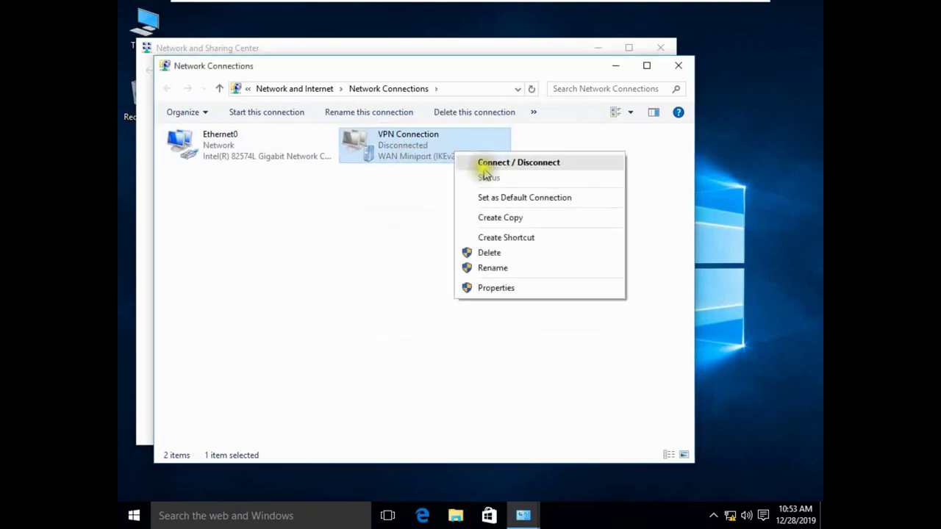
pyautogui.click(494, 163)
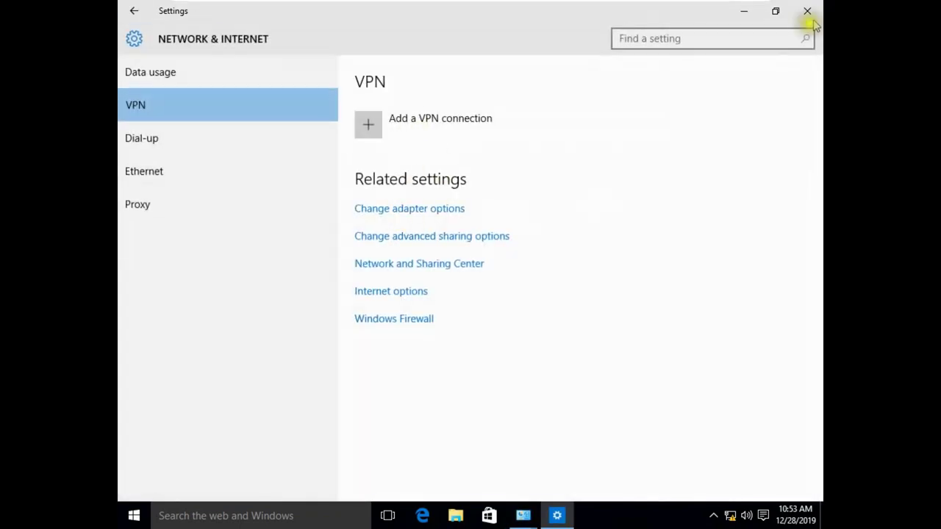
pyautogui.click(806, 11)
# Step: Review Ethernet0's IPv4 settings with gateway and DNS 192.168.1.100
pyautogui.click(254, 154)
pyautogui.rightClick(254, 153)
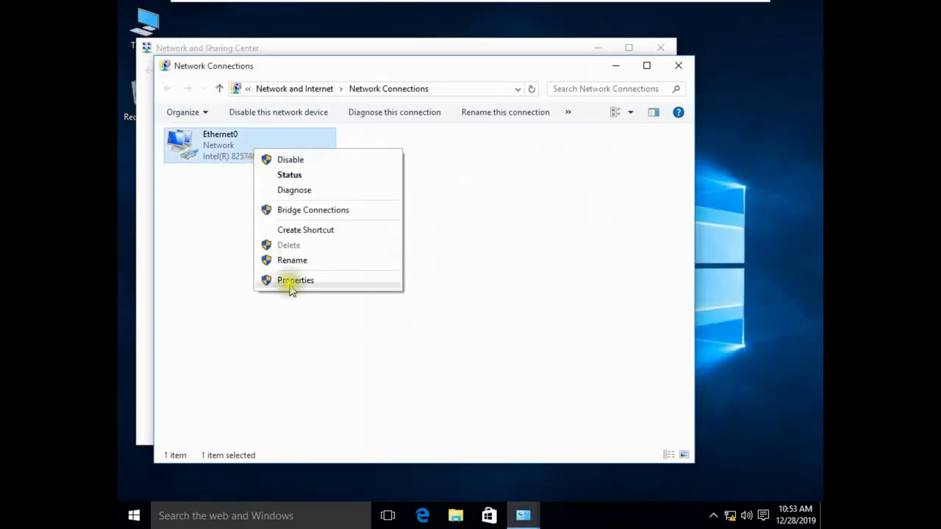
pyautogui.click(295, 281)
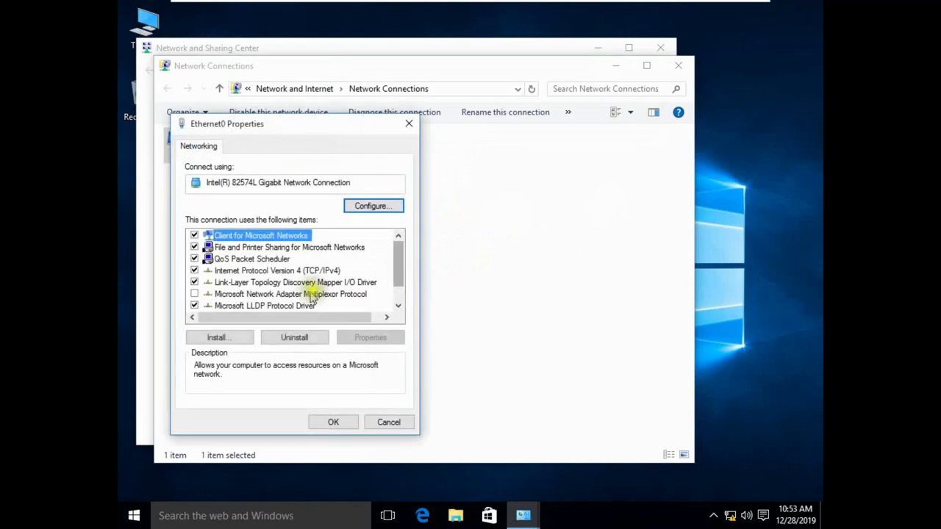
pyautogui.doubleClick(318, 271)
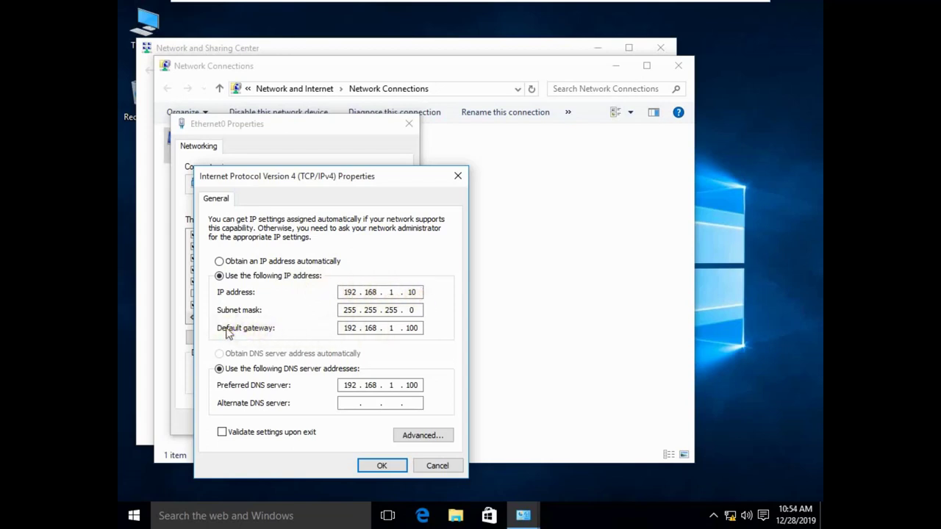
pyautogui.click(355, 332)
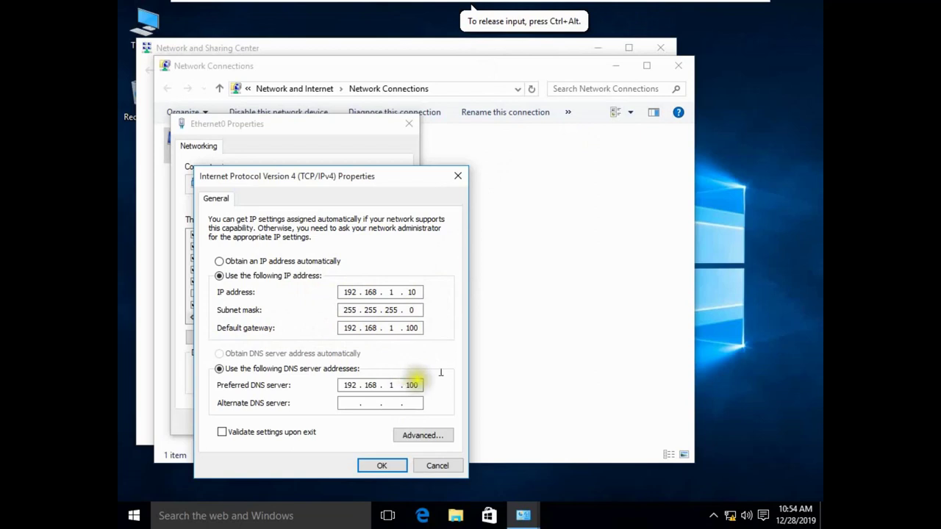
# Step: Switch to the Server 2016 virtual machine
pyautogui.moveTo(603, 20)
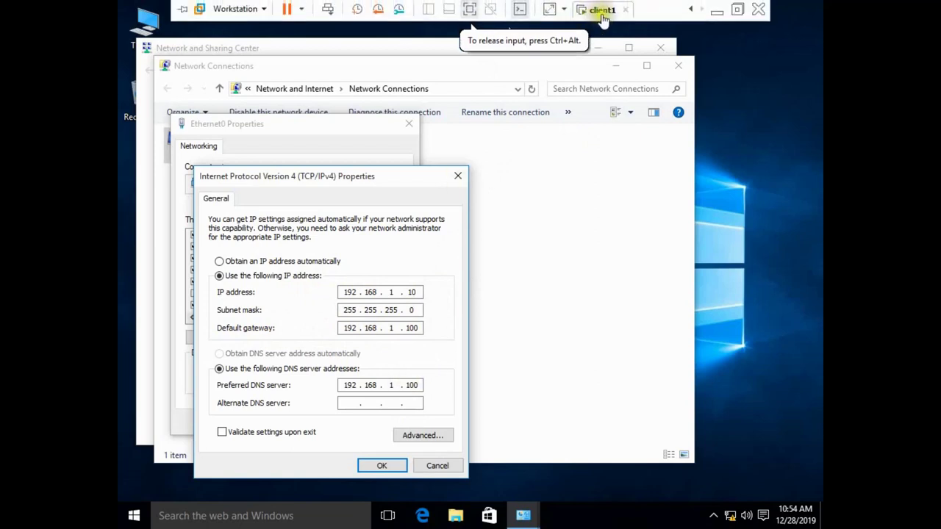
pyautogui.click(687, 10)
pyautogui.click(662, 10)
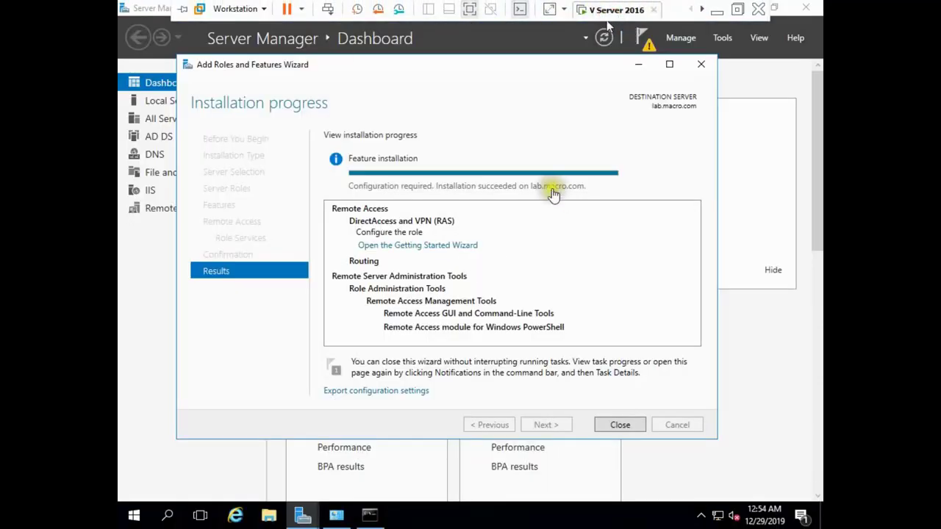
# Step: Show the Local Server page and close the finished Remote Access installation wizard
pyautogui.click(611, 426)
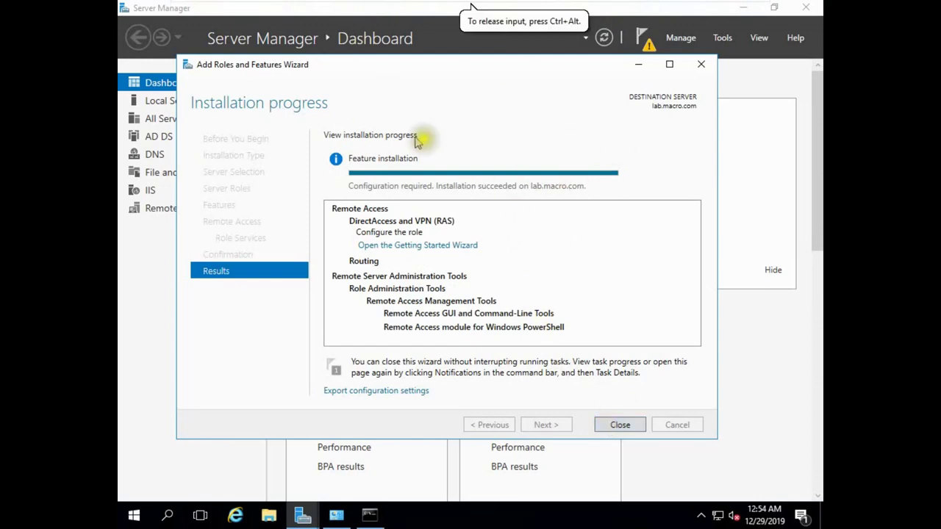
pyautogui.moveTo(451, 71); pyautogui.dragTo(625, 77)
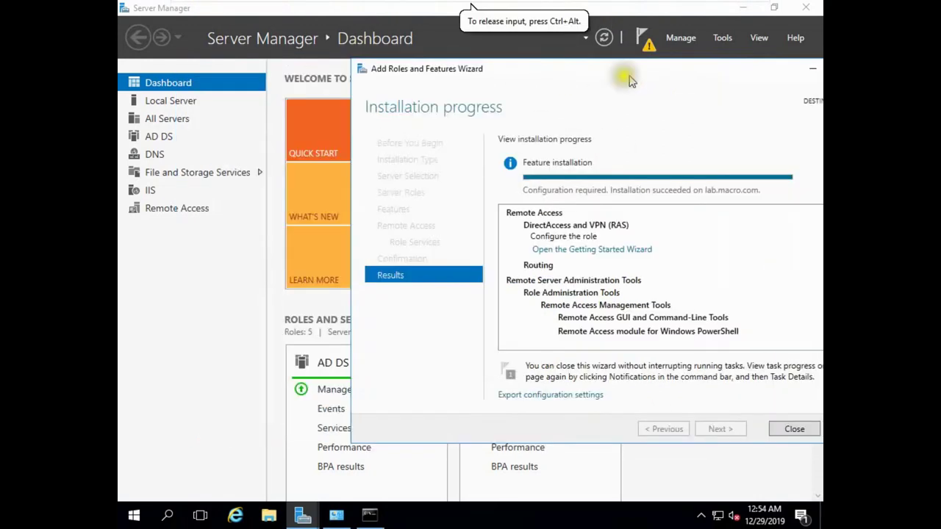
pyautogui.click(170, 105)
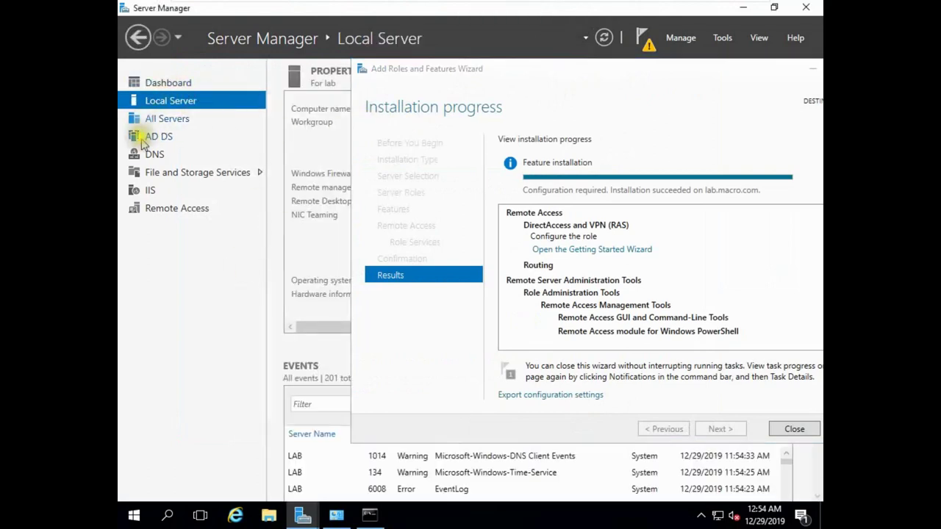
pyautogui.moveTo(470, 82); pyautogui.dragTo(707, 110)
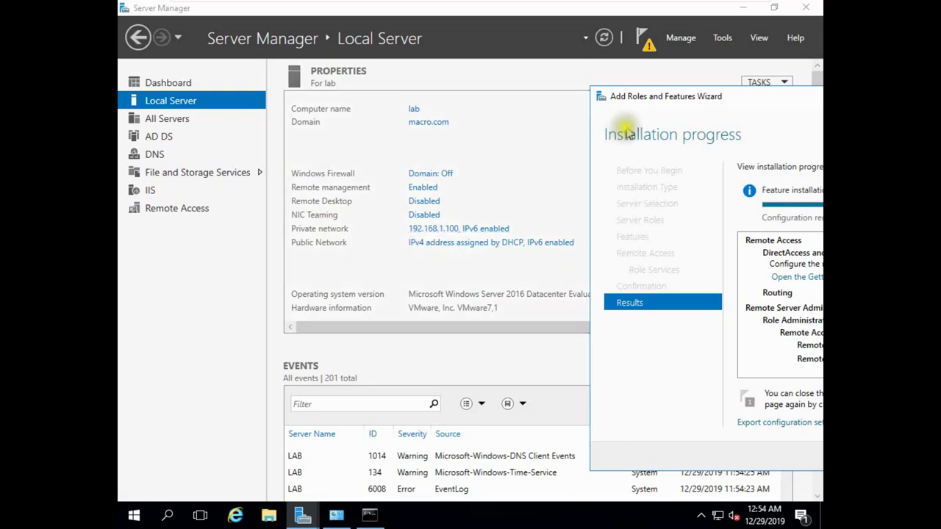
pyautogui.moveTo(698, 99); pyautogui.dragTo(305, 126)
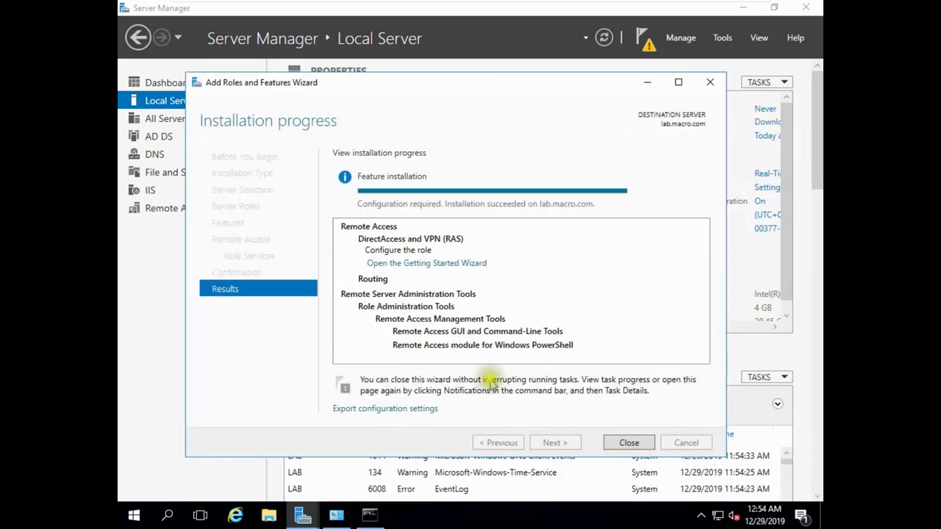
pyautogui.click(629, 442)
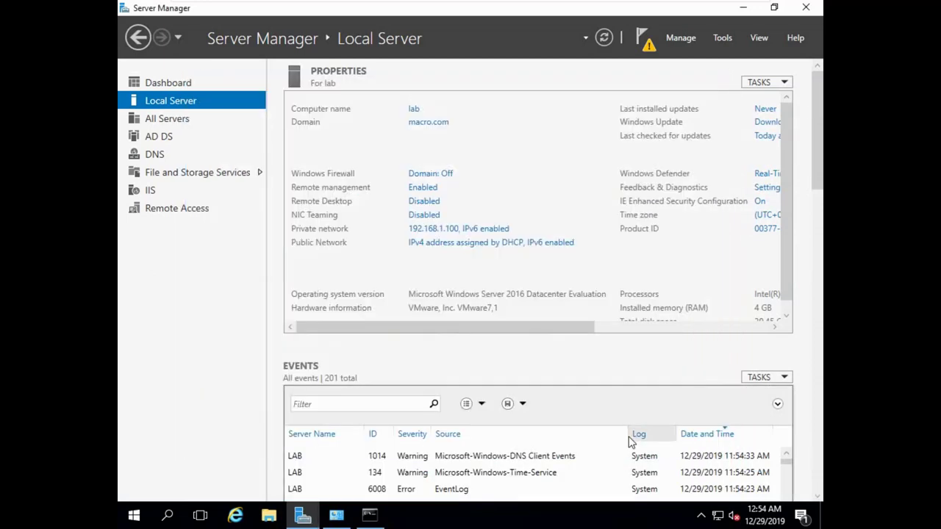
# Step: Run the Getting Started Wizard from notifications with Deploy VPN only, then minimise the RRAS console
pyautogui.click(645, 41)
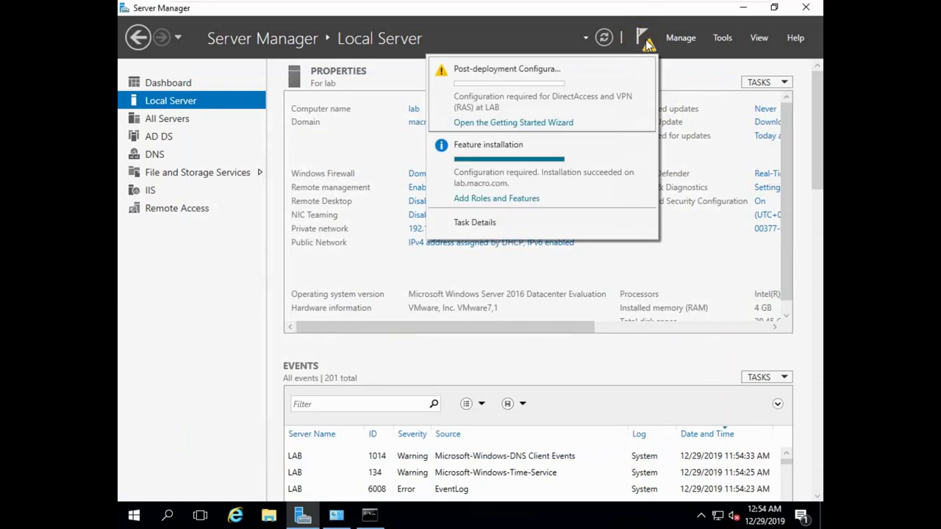
pyautogui.click(510, 124)
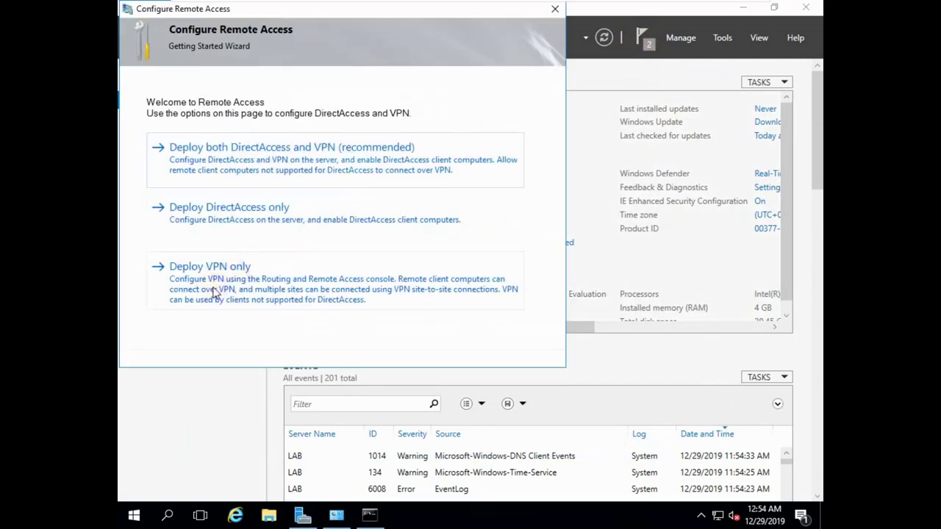
pyautogui.click(216, 292)
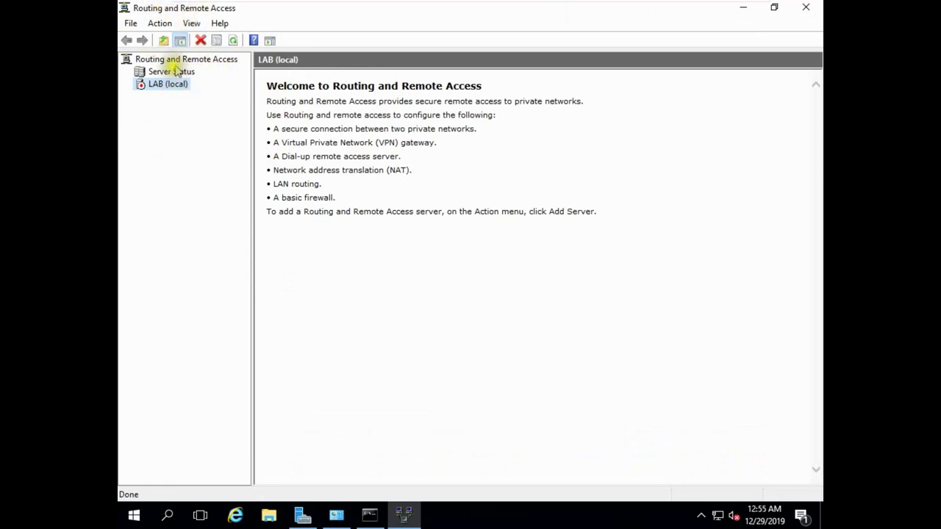
pyautogui.click(744, 9)
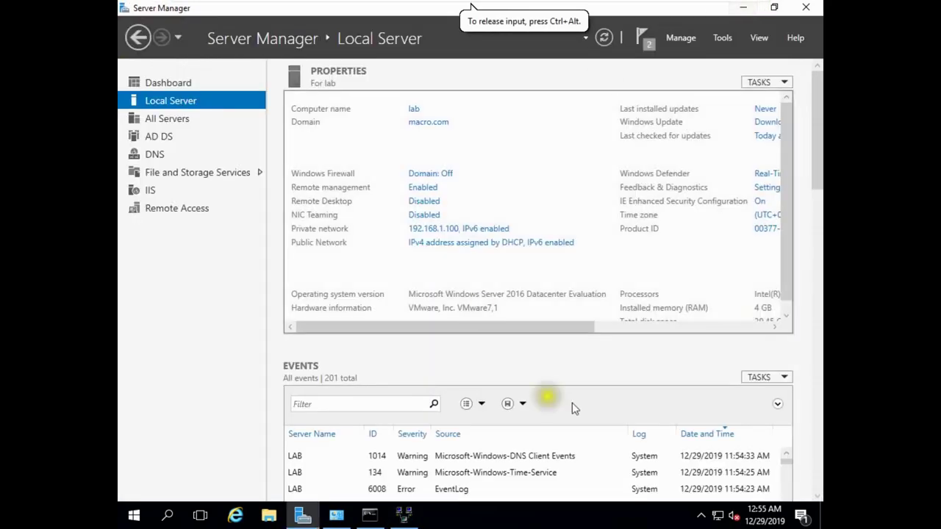
# Step: In Add Roles and Features, select Network Policy and Access Services with its management tools
pyautogui.click(681, 38)
pyautogui.click(695, 57)
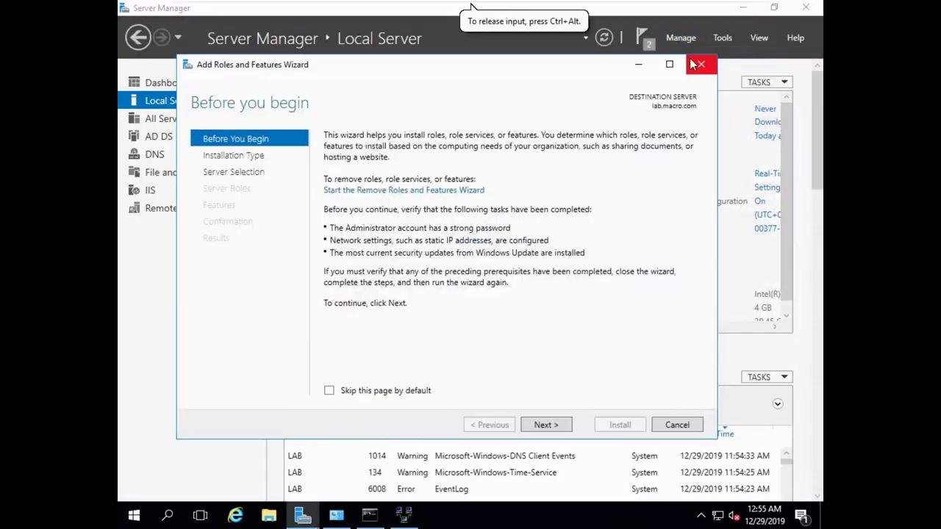
pyautogui.click(542, 432)
pyautogui.click(544, 433)
pyautogui.click(545, 432)
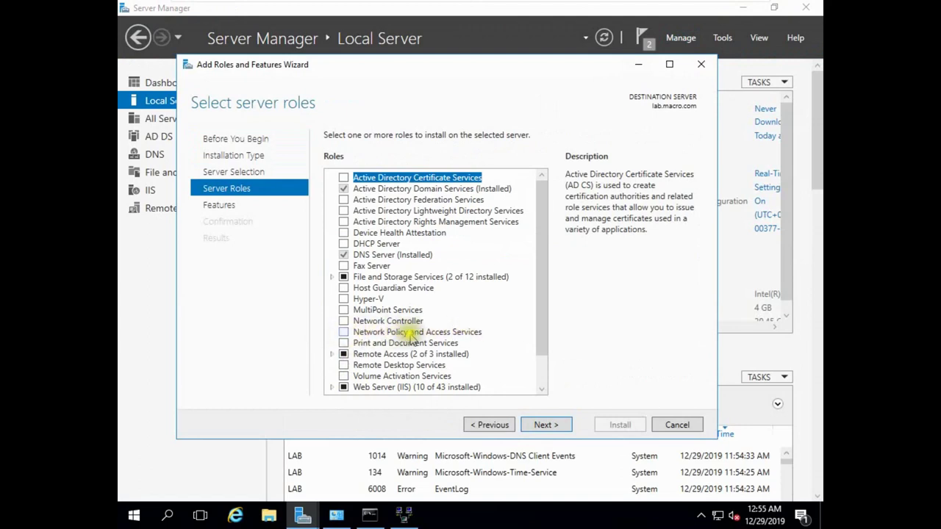
pyautogui.click(344, 332)
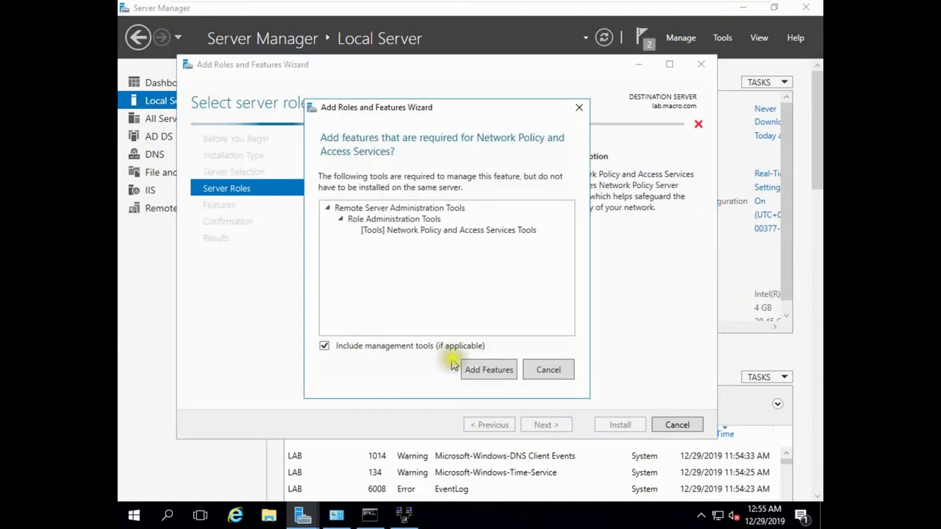
pyautogui.click(479, 370)
# Step: Allow automatic restart, start the NPAS installation, and switch to the Client1 VM
pyautogui.click(543, 424)
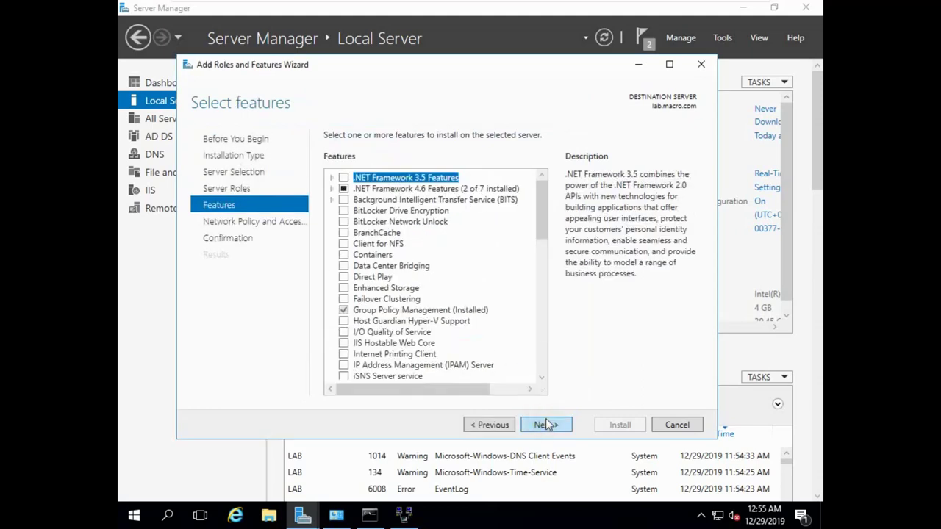
pyautogui.click(546, 425)
pyautogui.click(545, 425)
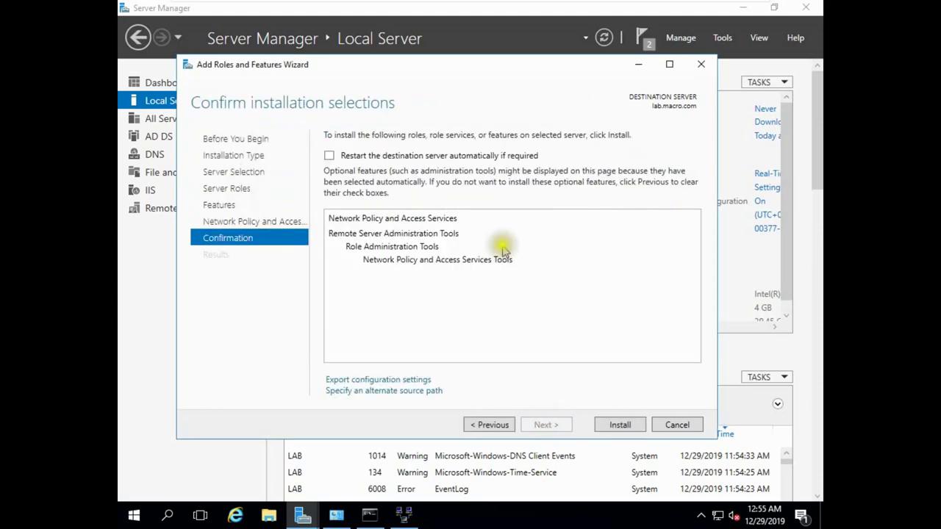
pyautogui.click(366, 156)
pyautogui.click(519, 306)
pyautogui.click(620, 424)
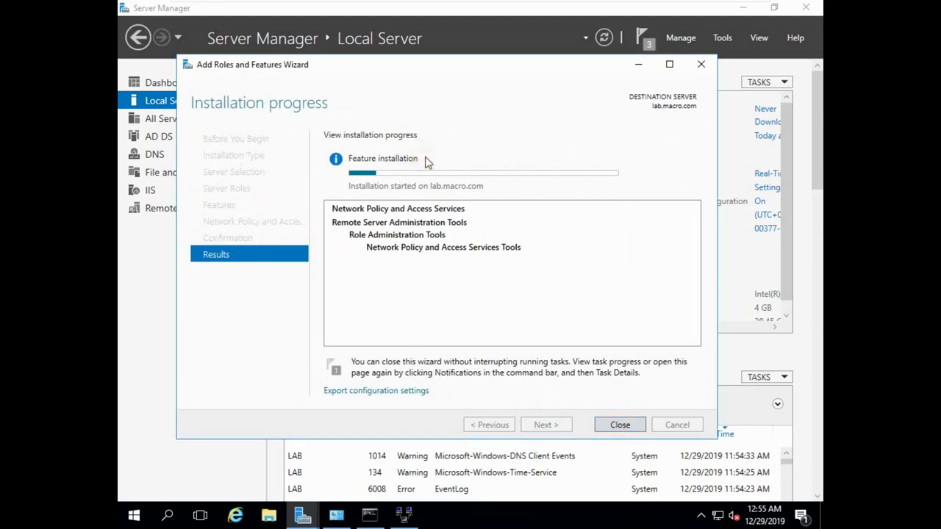
pyautogui.moveTo(669, 16)
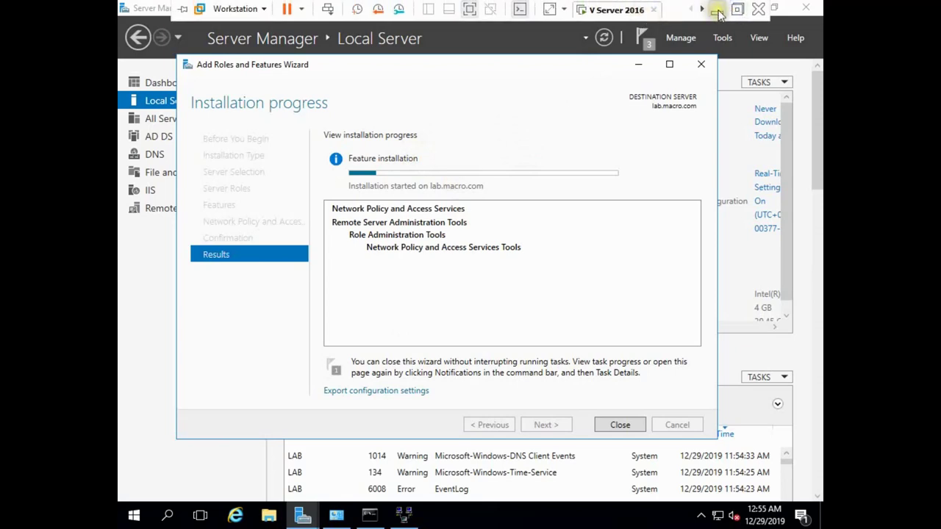
pyautogui.click(702, 10)
pyautogui.click(596, 12)
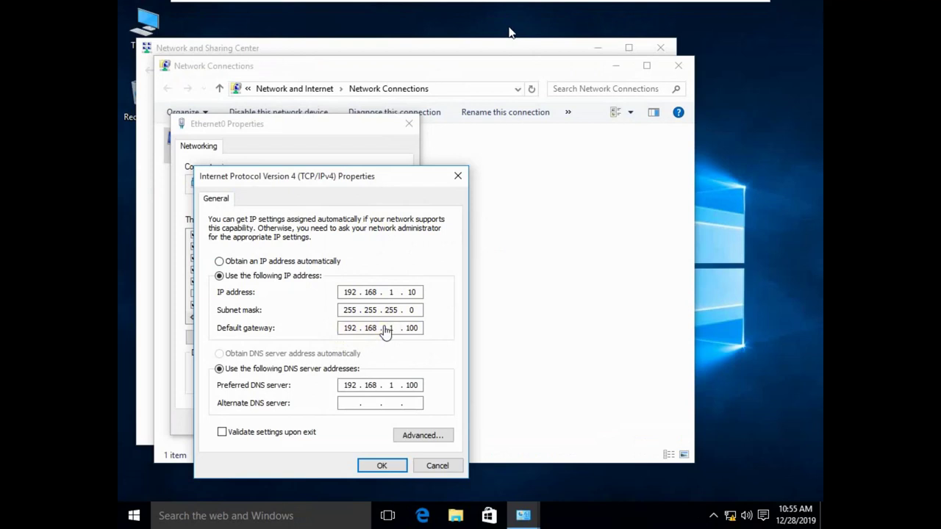
pyautogui.moveTo(506, 2)
pyautogui.click(597, 9)
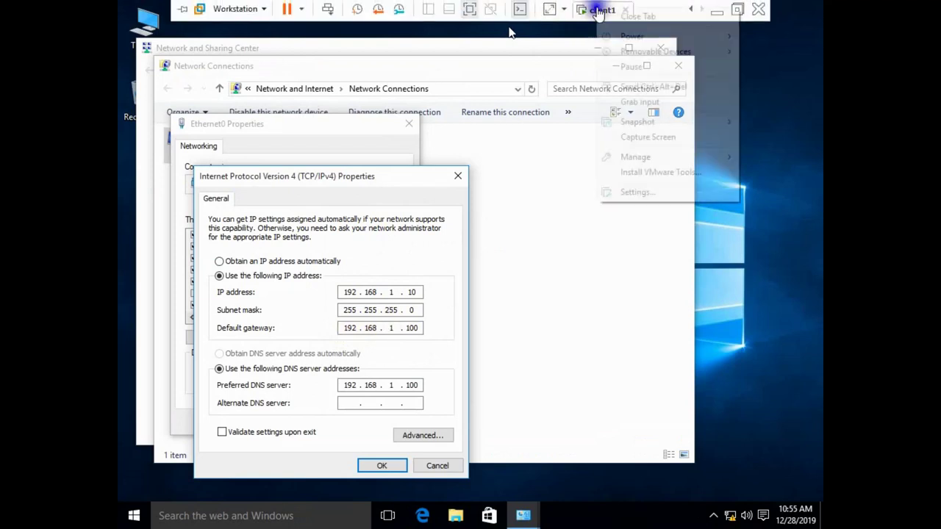
pyautogui.click(650, 190)
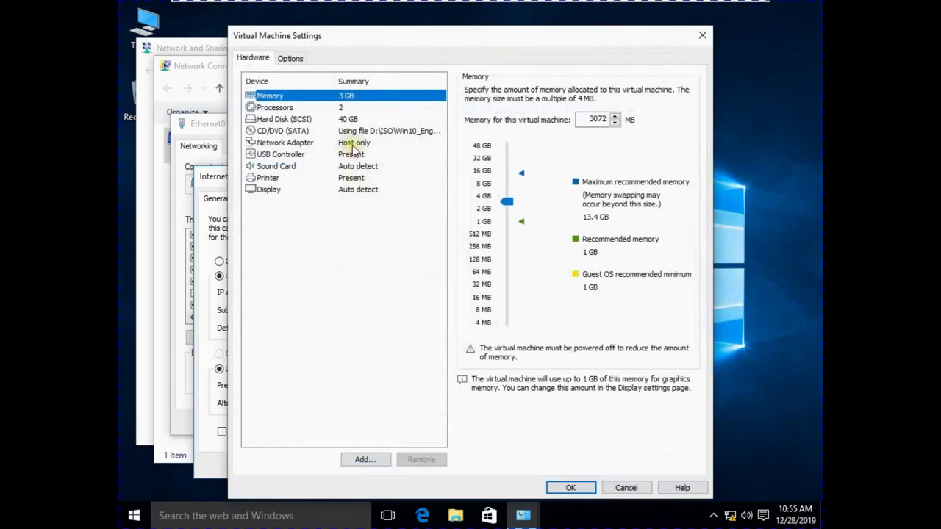
pyautogui.click(354, 149)
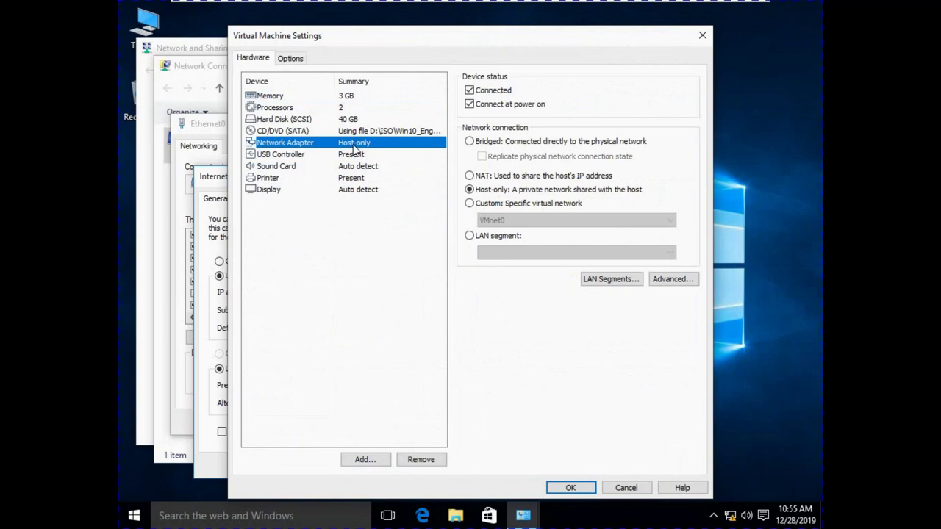
pyautogui.click(568, 487)
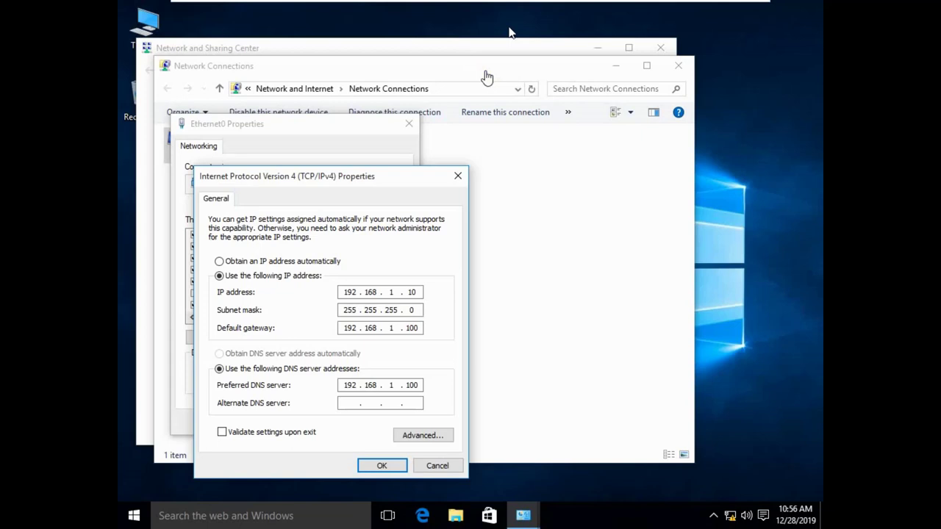
# Step: Save the client's Ethernet0 IPv4 settings and close the network windows
pyautogui.click(380, 467)
pyautogui.click(336, 422)
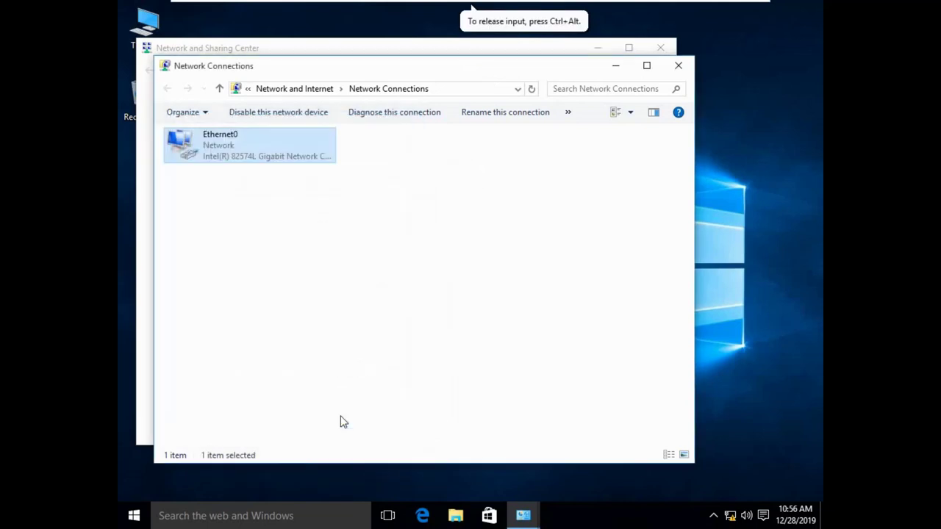
pyautogui.click(679, 66)
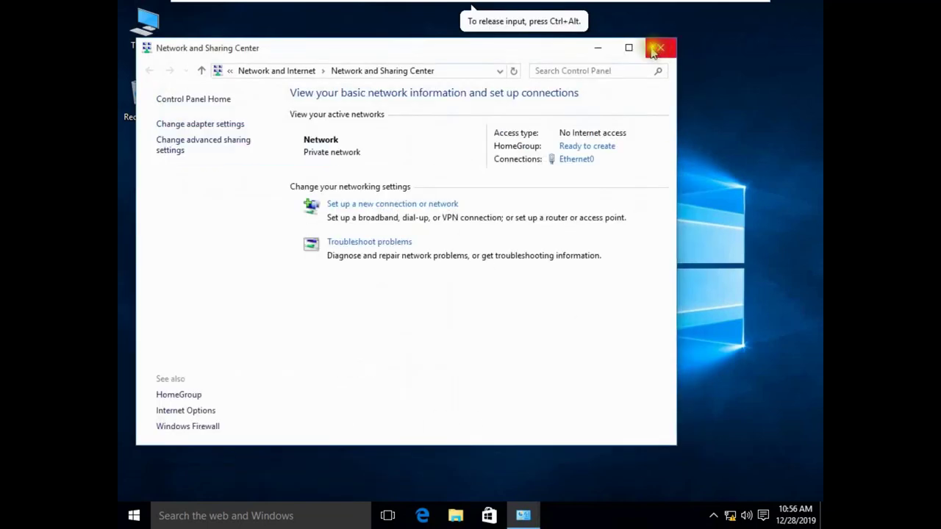
pyautogui.click(606, 47)
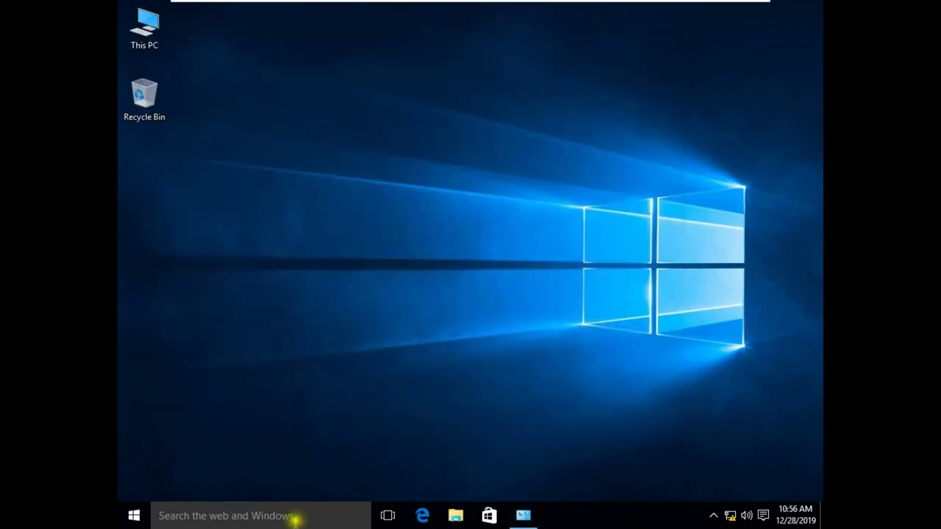
pyautogui.click(388, 442)
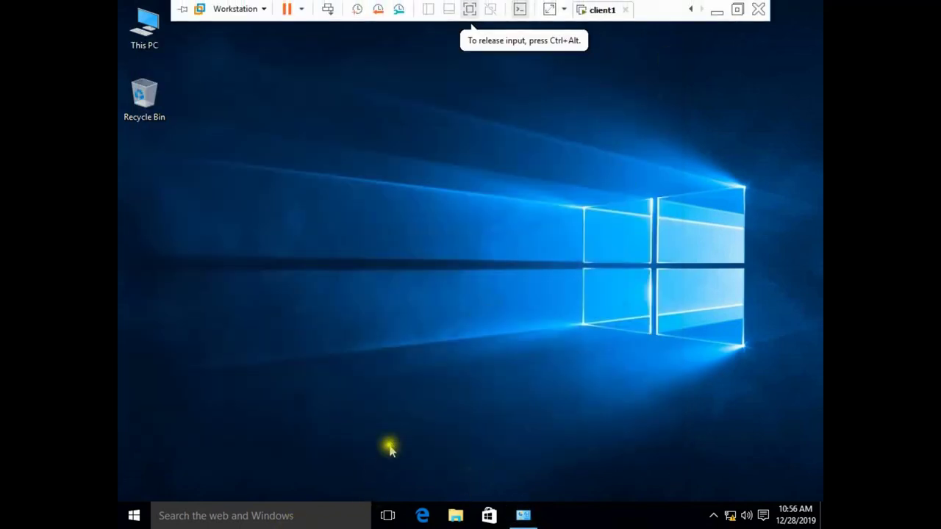
# Step: Run a continuous ping to 8.8.8.8 that times out, then switch to the Server 2016 VM
pyautogui.press('super+r')
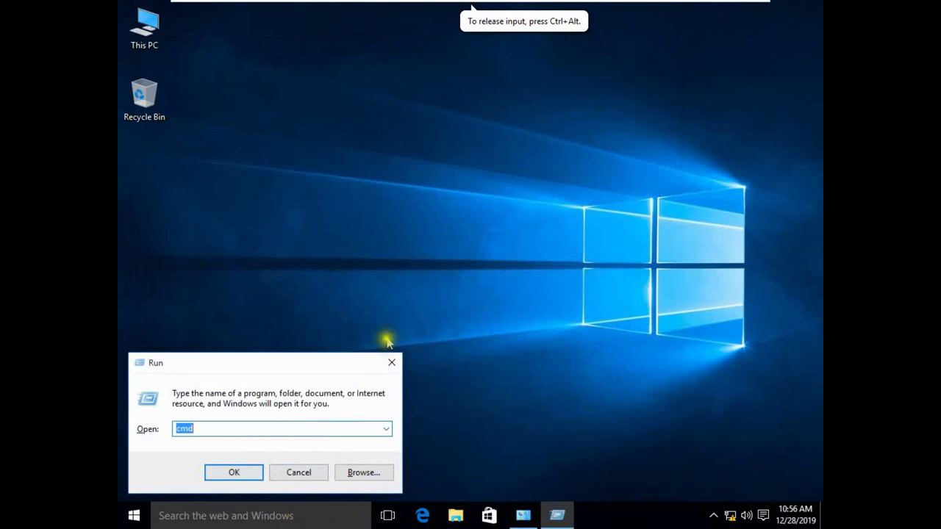
pyautogui.click(239, 474)
pyautogui.click(458, 218)
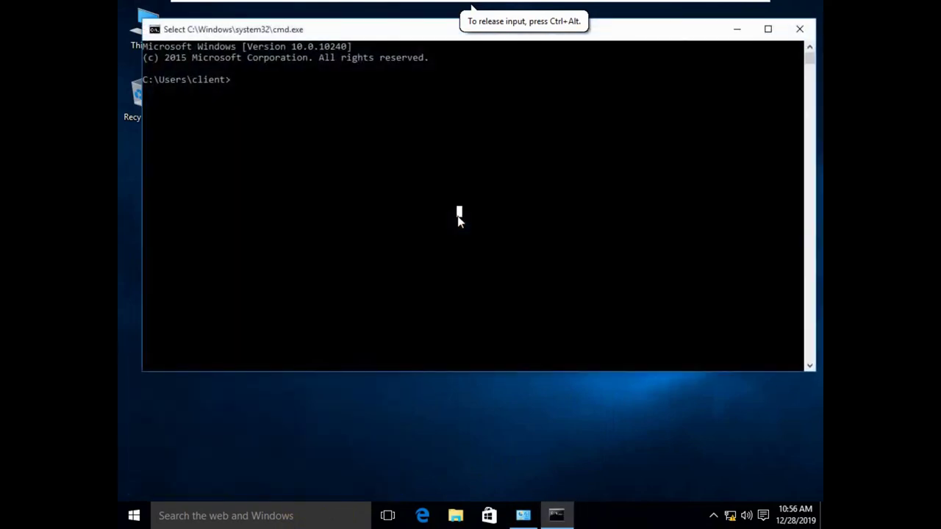
pyautogui.write('ping 8.8.8.8 -t')
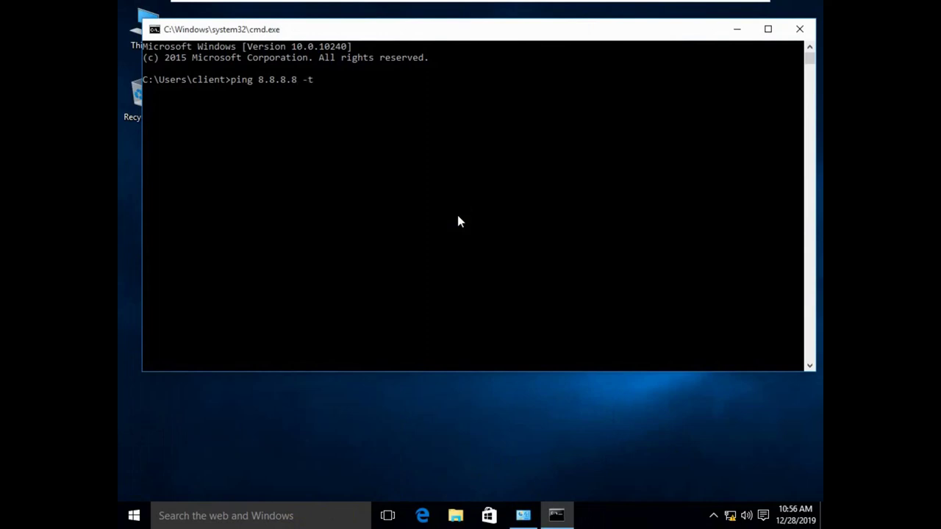
pyautogui.press('Return')
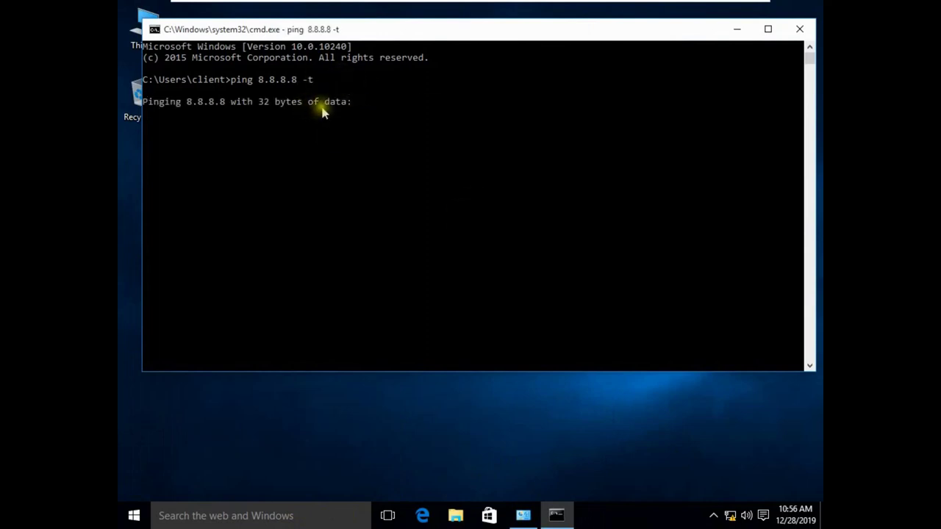
pyautogui.moveTo(626, 11)
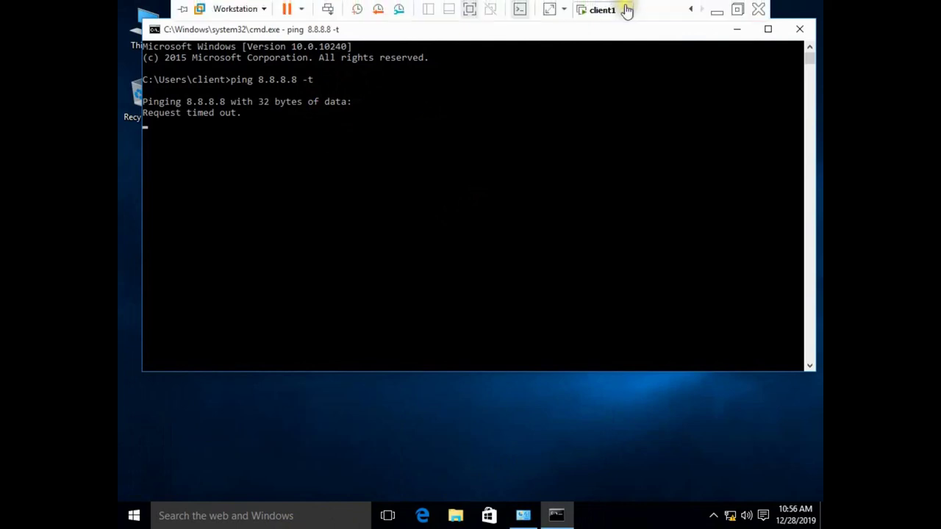
pyautogui.click(690, 9)
pyautogui.click(616, 9)
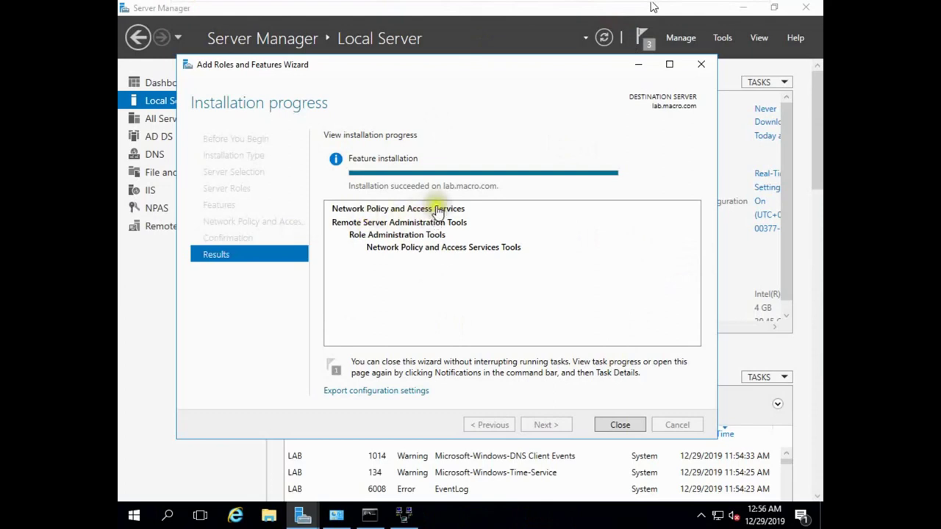
# Step: Close the NPAS installation wizard, refresh Local Server, and open the server VM's settings
pyautogui.click(616, 426)
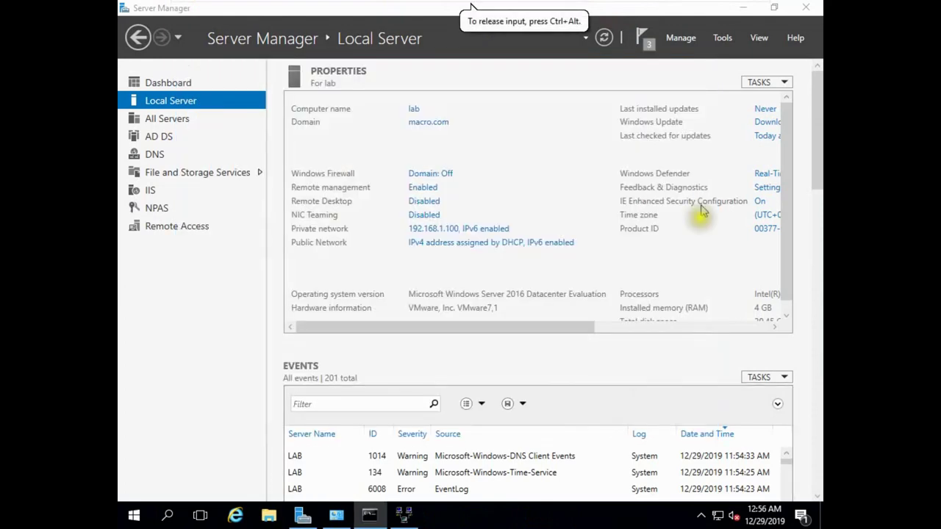
pyautogui.click(602, 38)
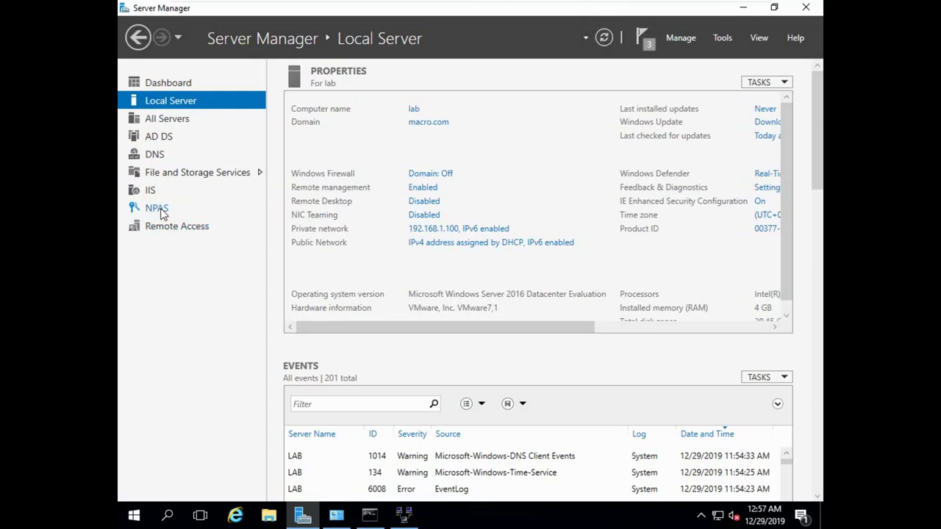
pyautogui.click(591, 7)
pyautogui.click(630, 192)
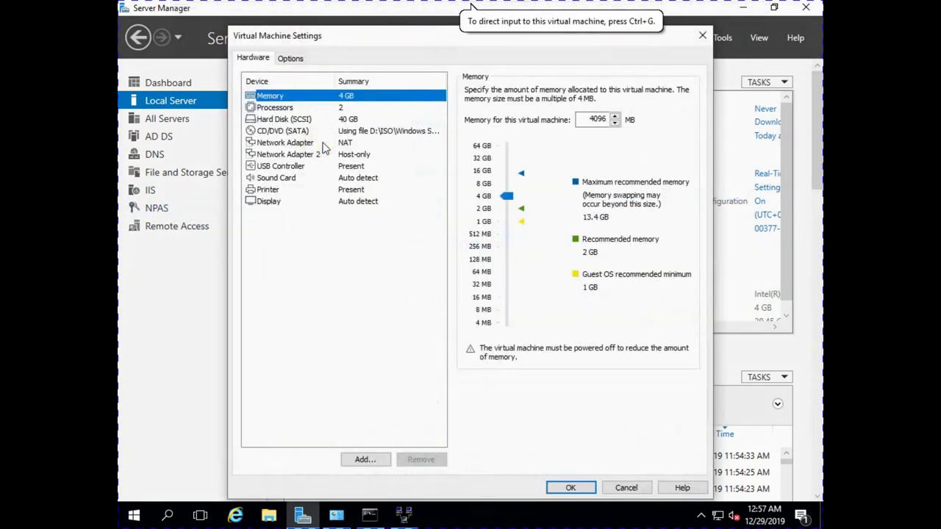
pyautogui.click(325, 145)
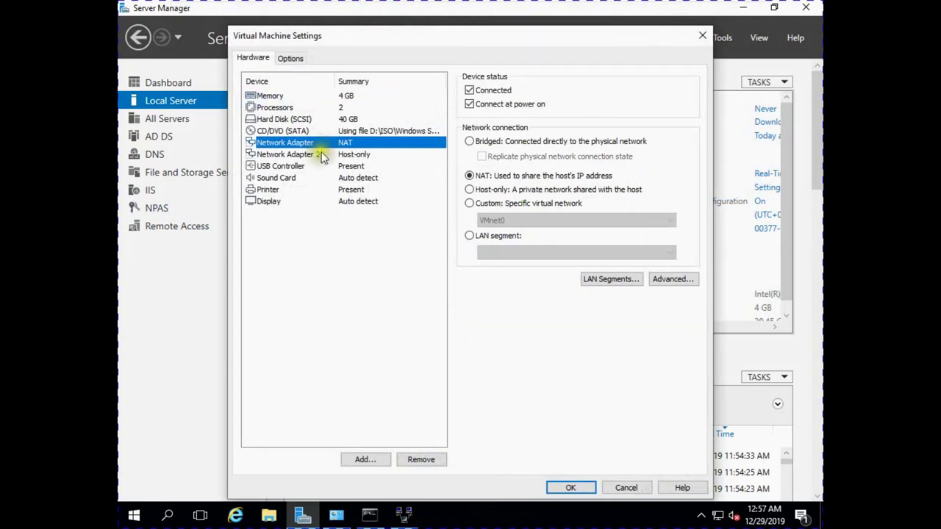
pyautogui.click(319, 156)
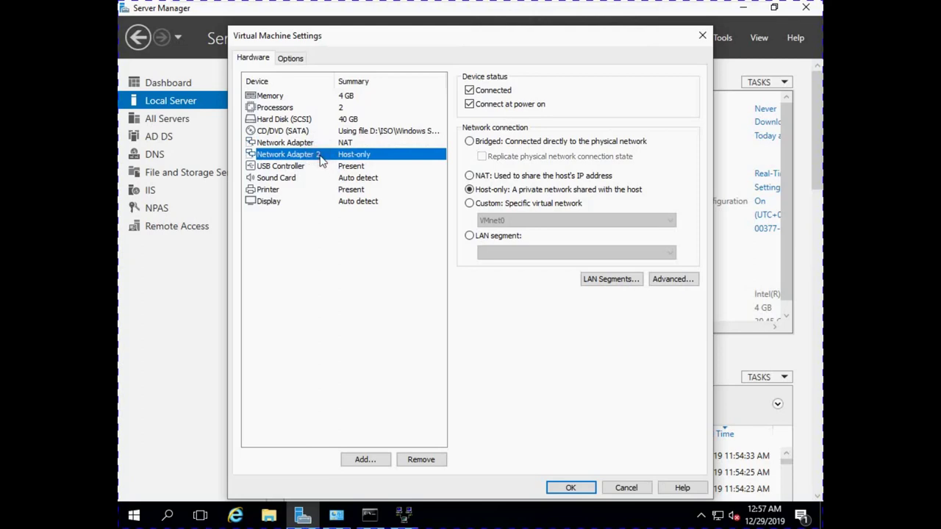
pyautogui.click(556, 488)
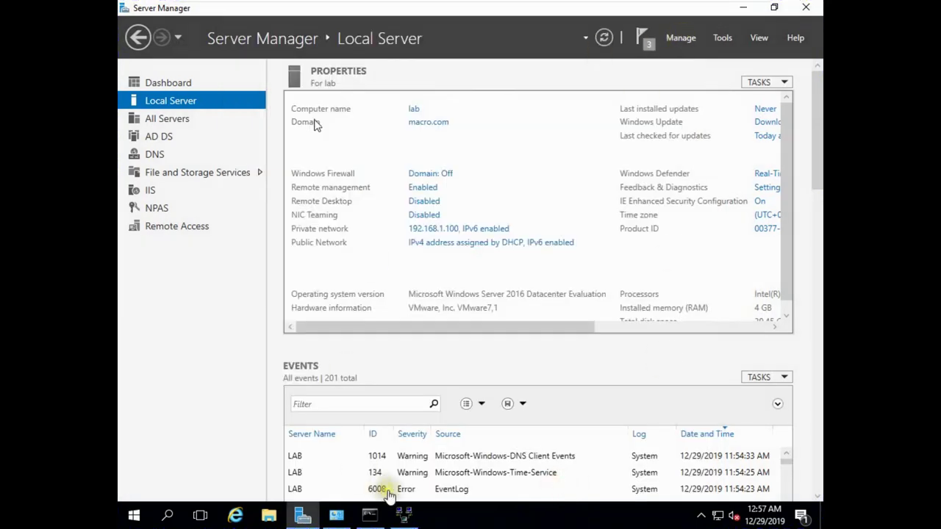
# Step: Start configuring Routing and Remote Access on LAB with a custom configuration
pyautogui.click(404, 517)
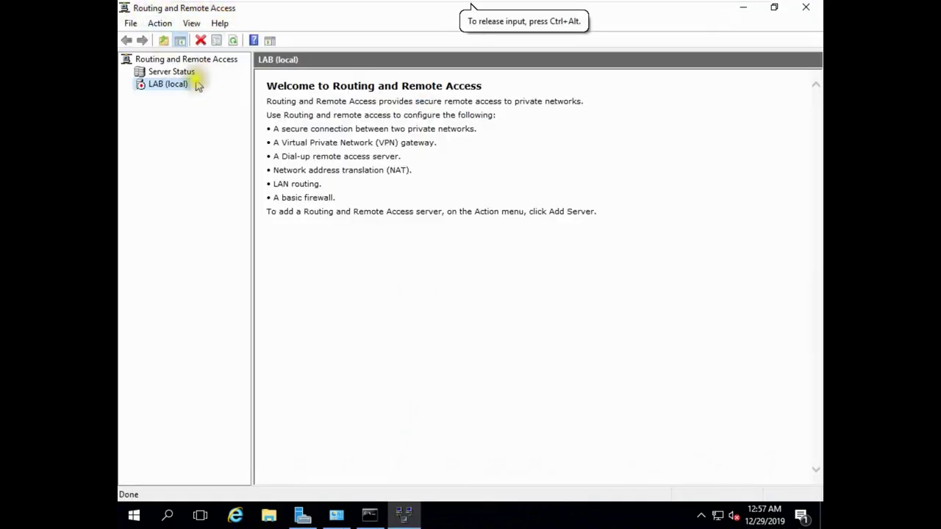
pyautogui.rightClick(166, 85)
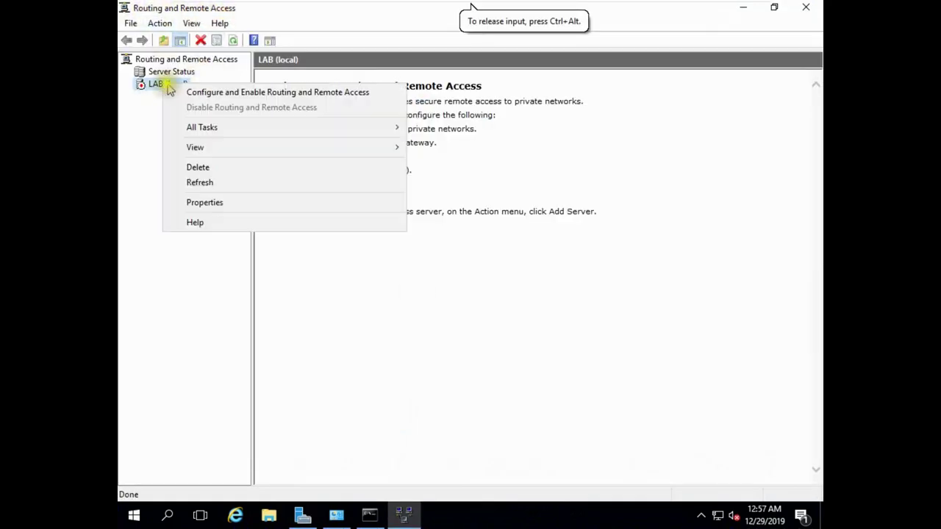
pyautogui.click(203, 93)
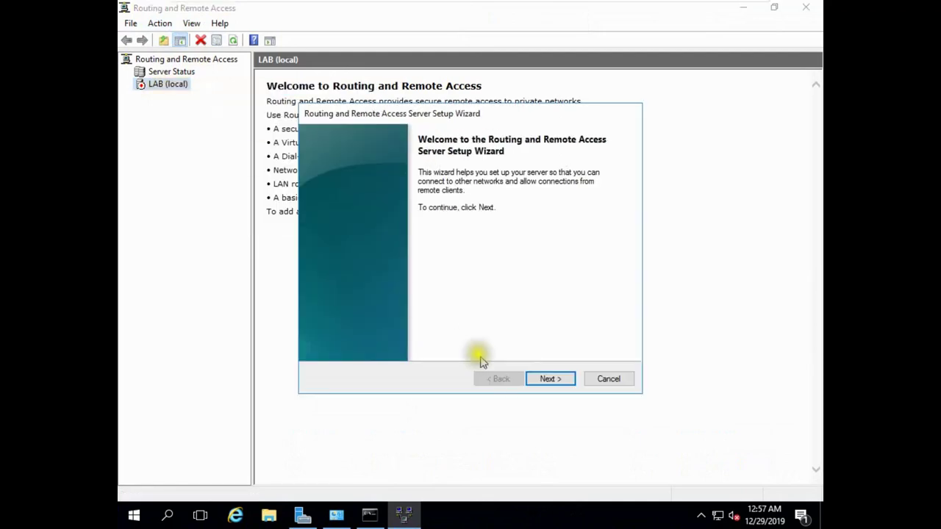
pyautogui.click(548, 380)
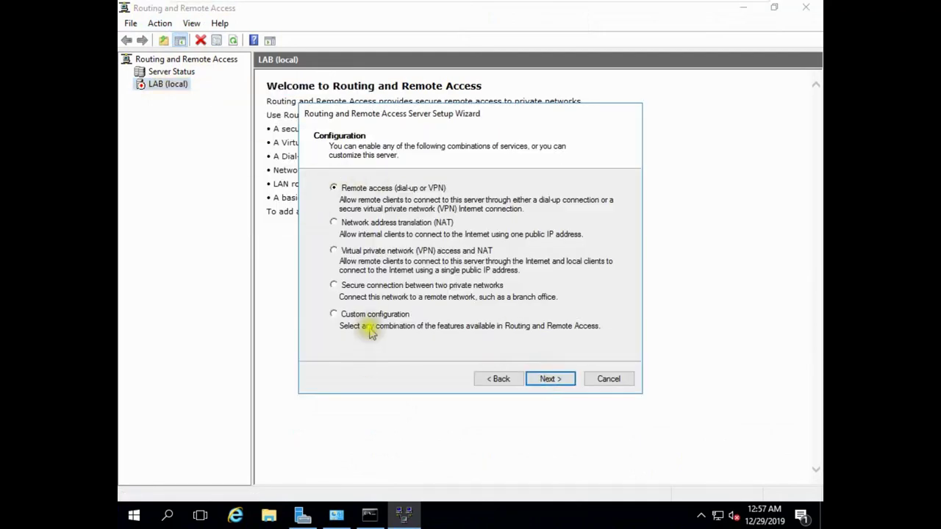
pyautogui.click(366, 316)
pyautogui.click(548, 379)
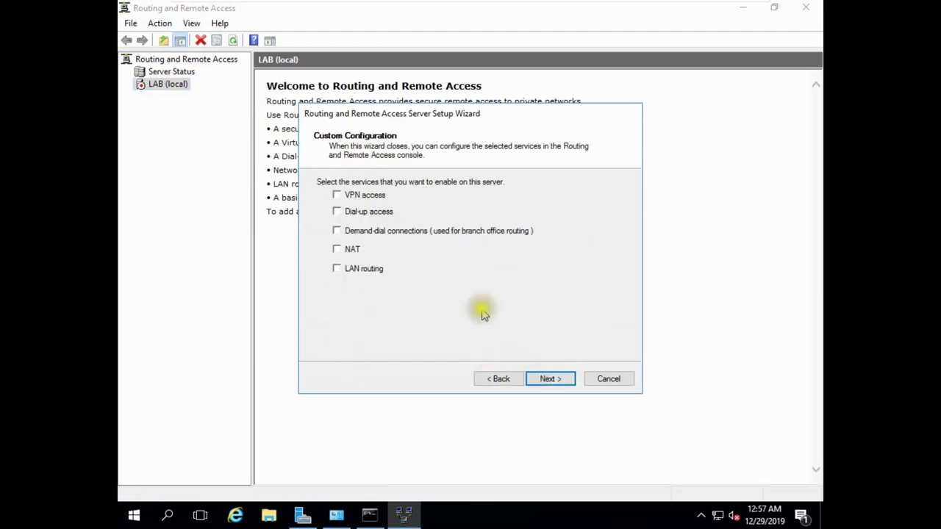
# Step: Select VPN access and NAT, finish the wizard, and start the Routing and Remote Access service
pyautogui.click(348, 198)
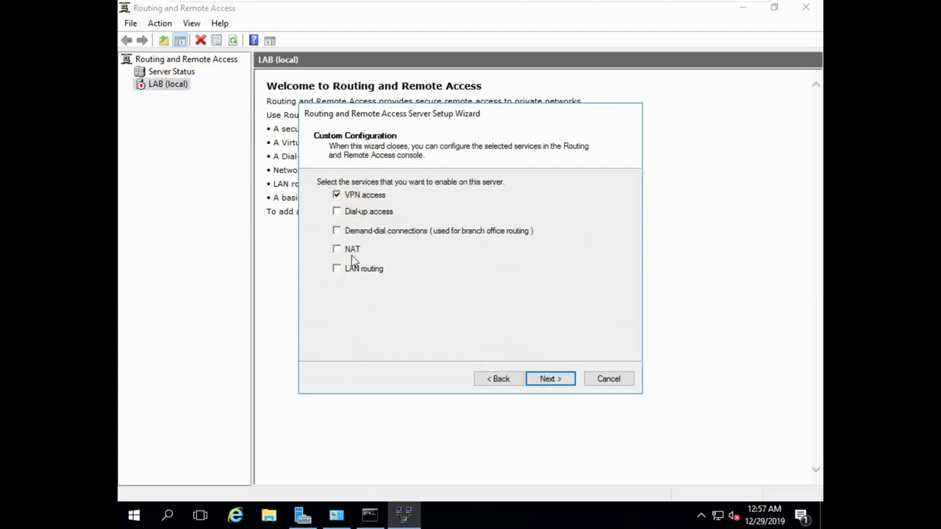
pyautogui.click(351, 251)
pyautogui.click(548, 379)
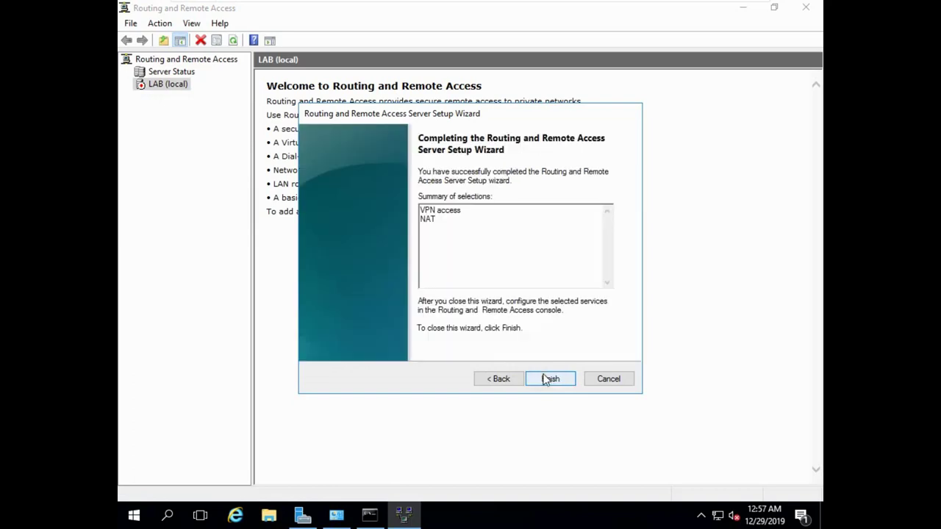
pyautogui.click(548, 379)
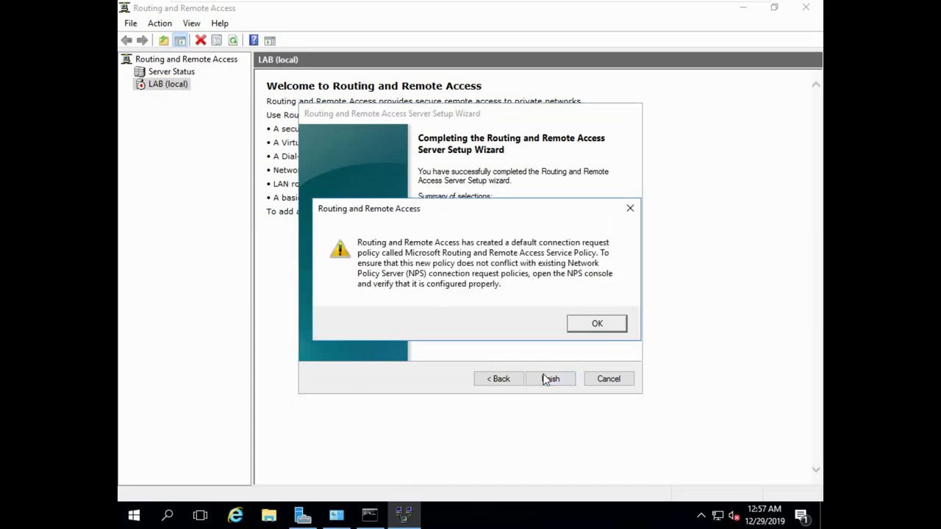
pyautogui.click(596, 324)
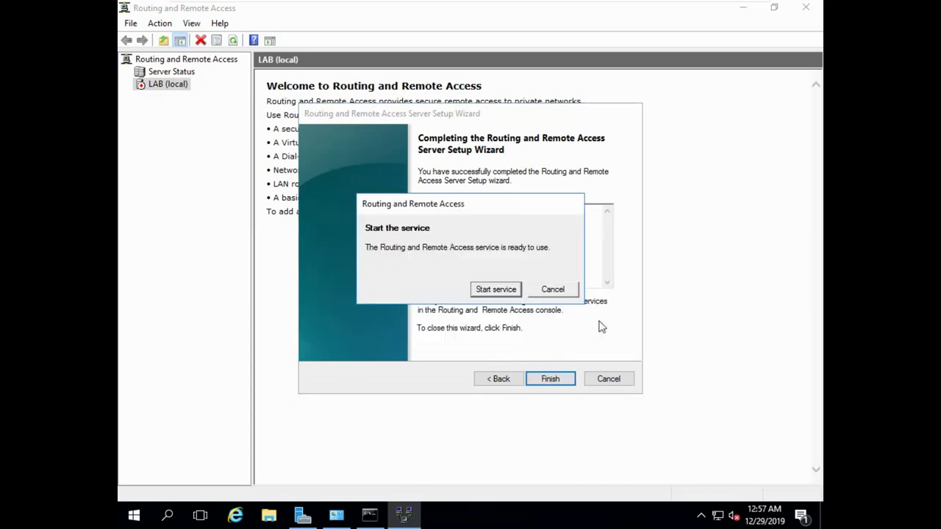
pyautogui.click(495, 290)
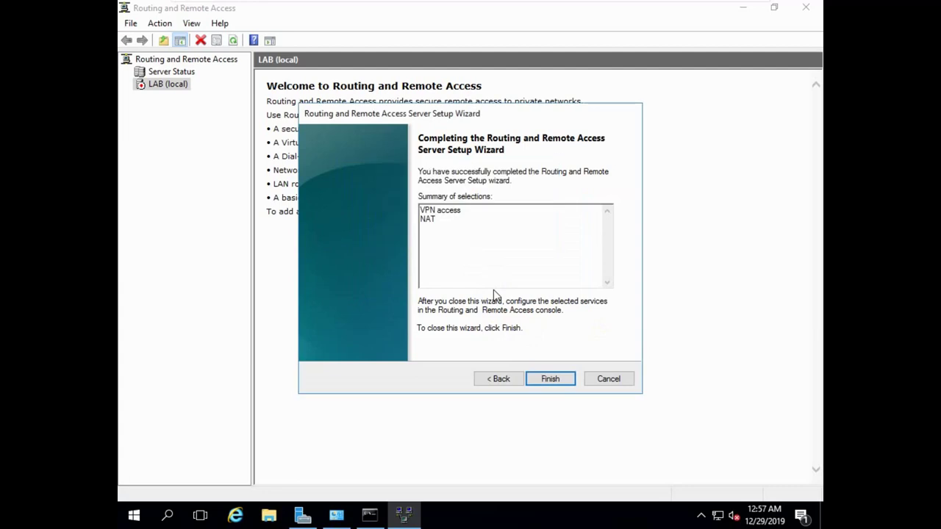
pyautogui.click(536, 382)
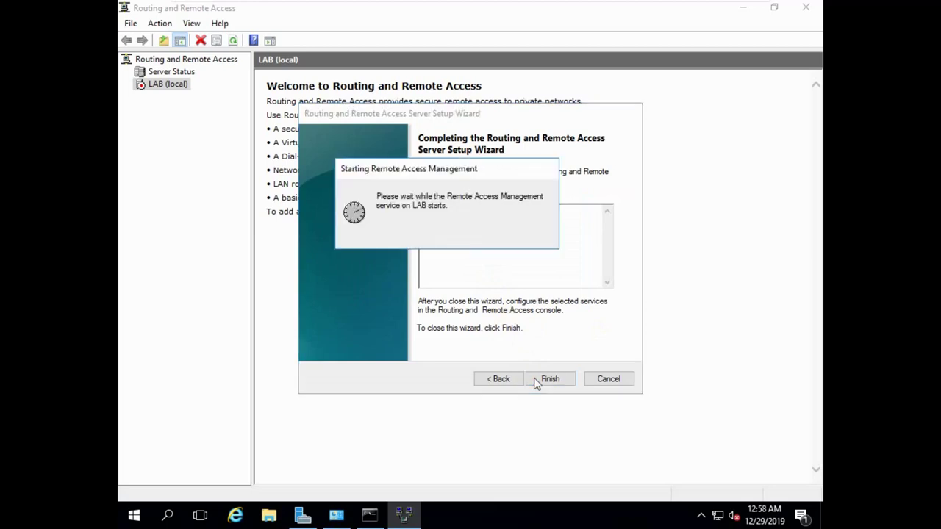
pyautogui.click(127, 87)
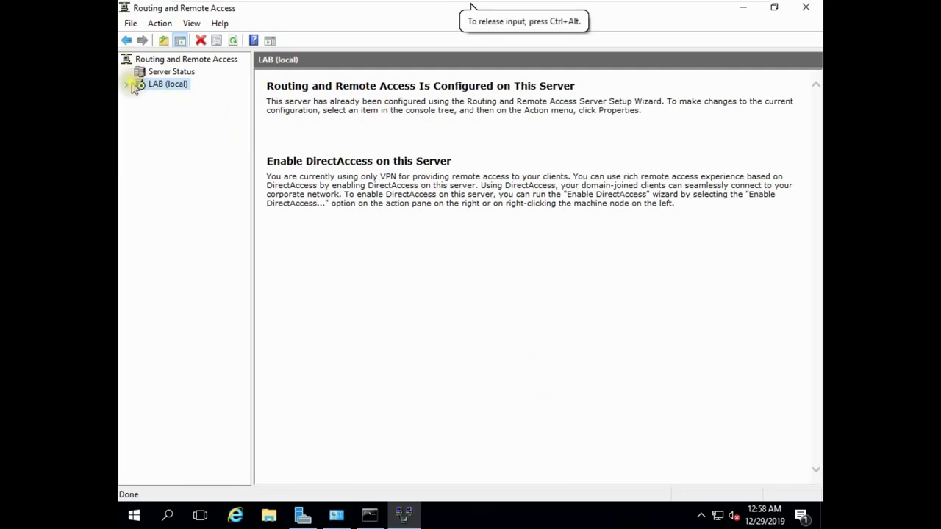
# Step: Under LAB > IPv4 > NAT, add Private network as a private interface
pyautogui.click(133, 85)
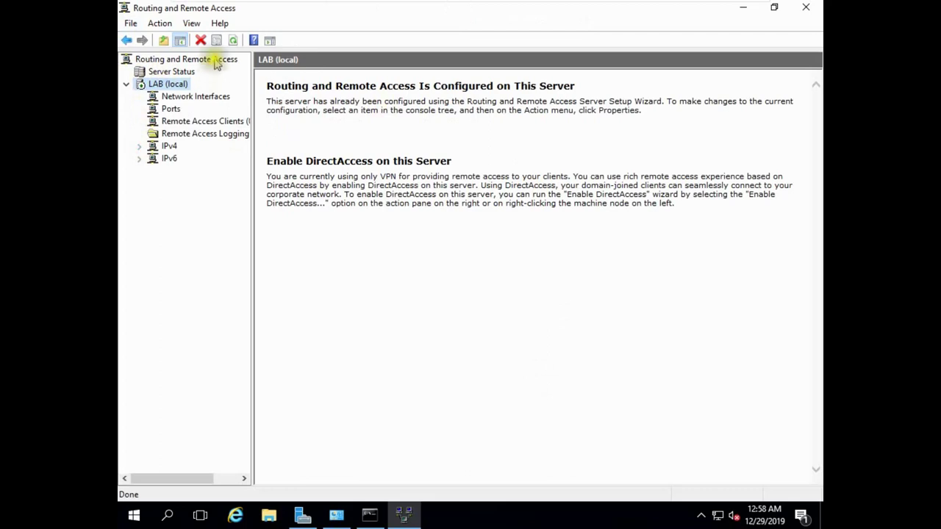
pyautogui.moveTo(251, 81); pyautogui.dragTo(316, 94)
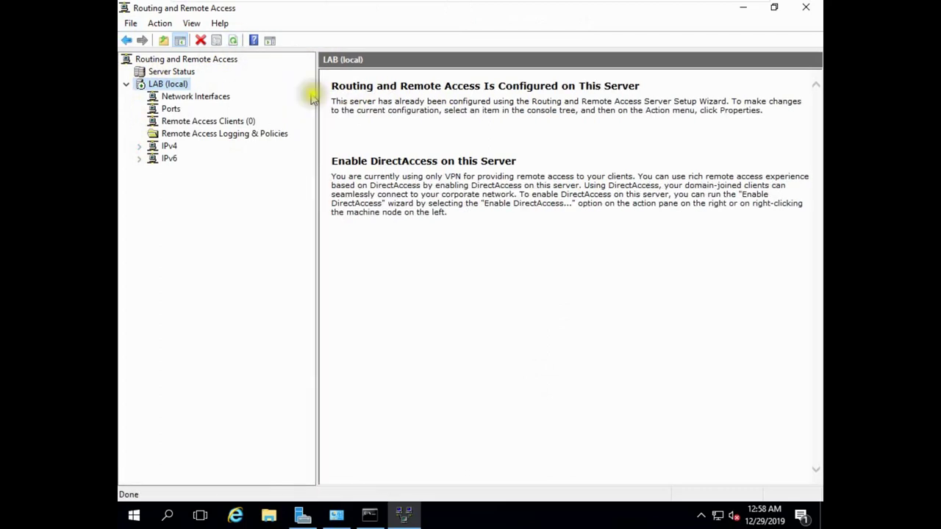
pyautogui.click(140, 146)
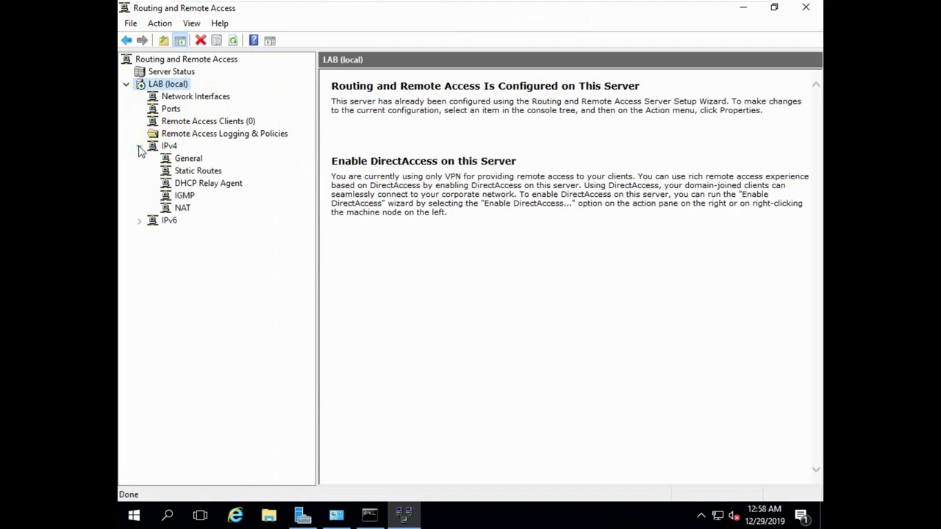
pyautogui.click(183, 209)
pyautogui.rightClick(183, 212)
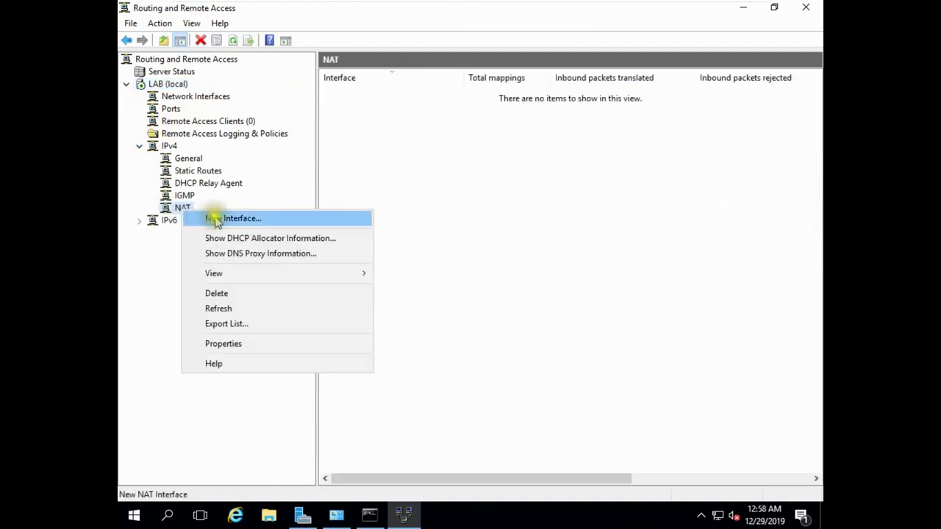
pyautogui.click(219, 217)
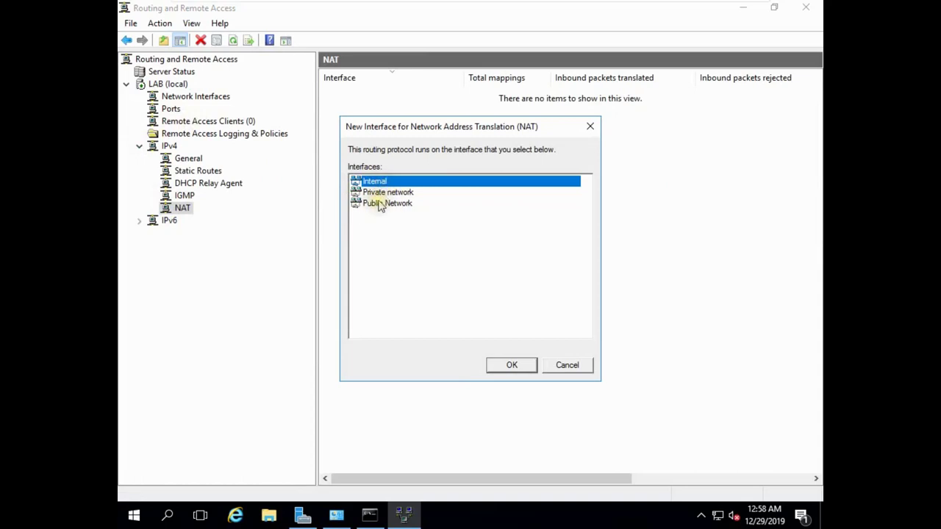
pyautogui.click(381, 194)
pyautogui.click(495, 363)
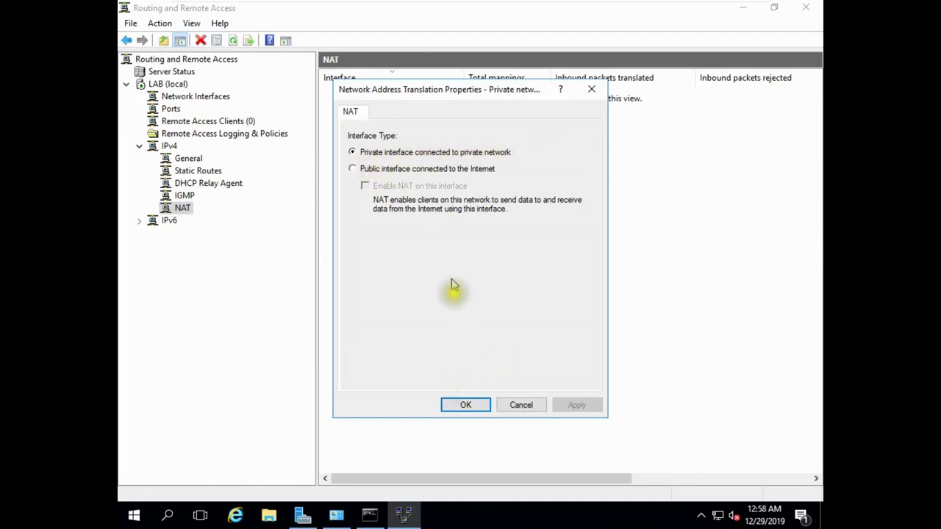
pyautogui.click(454, 405)
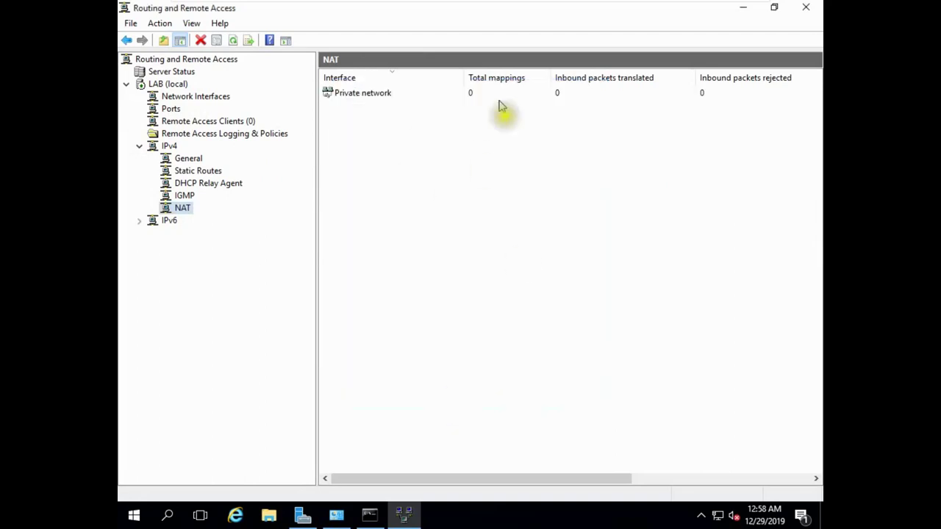
# Step: Add Public Network as the public interface connected to the Internet with NAT enabled
pyautogui.rightClick(185, 211)
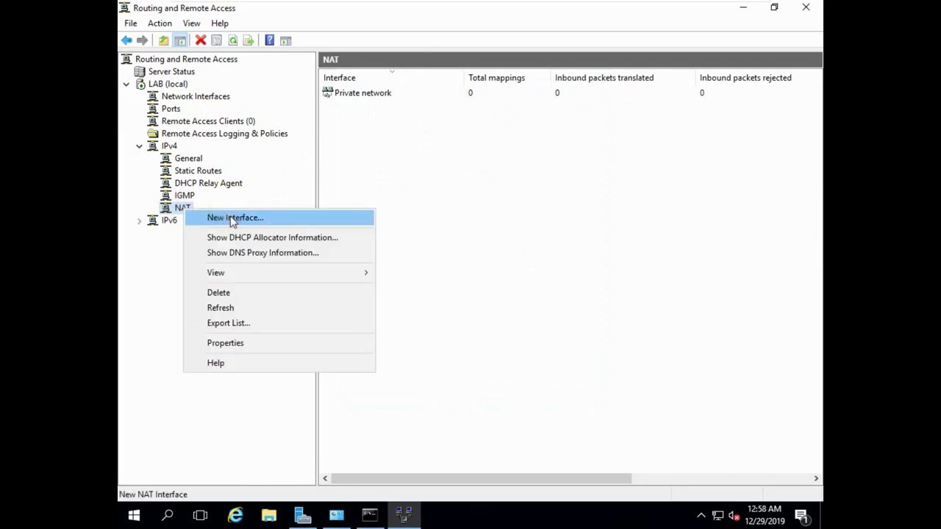
pyautogui.click(232, 217)
pyautogui.click(383, 195)
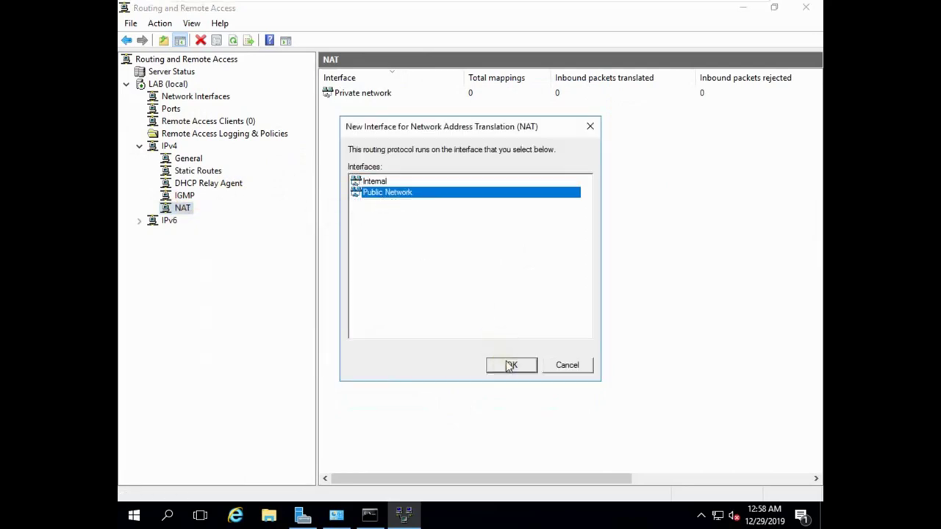
pyautogui.click(510, 366)
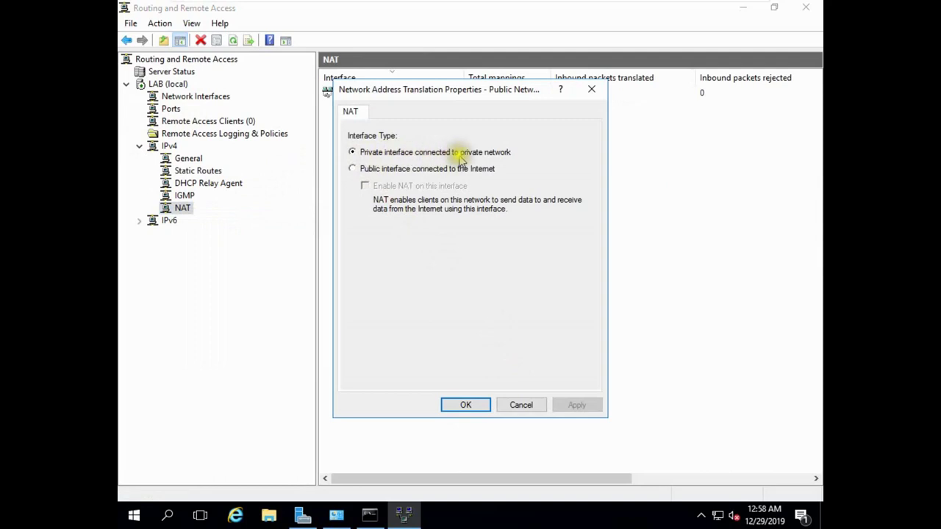
pyautogui.click(392, 170)
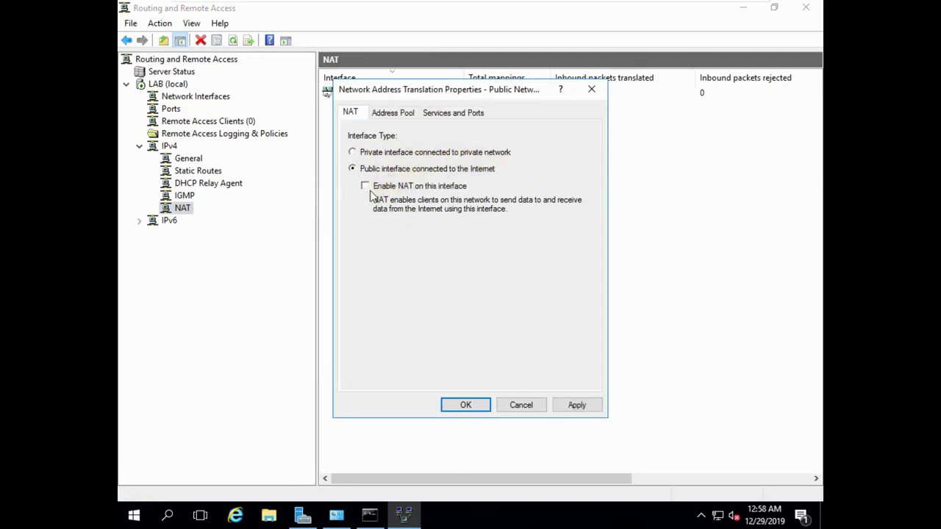
pyautogui.click(582, 409)
pyautogui.click(467, 409)
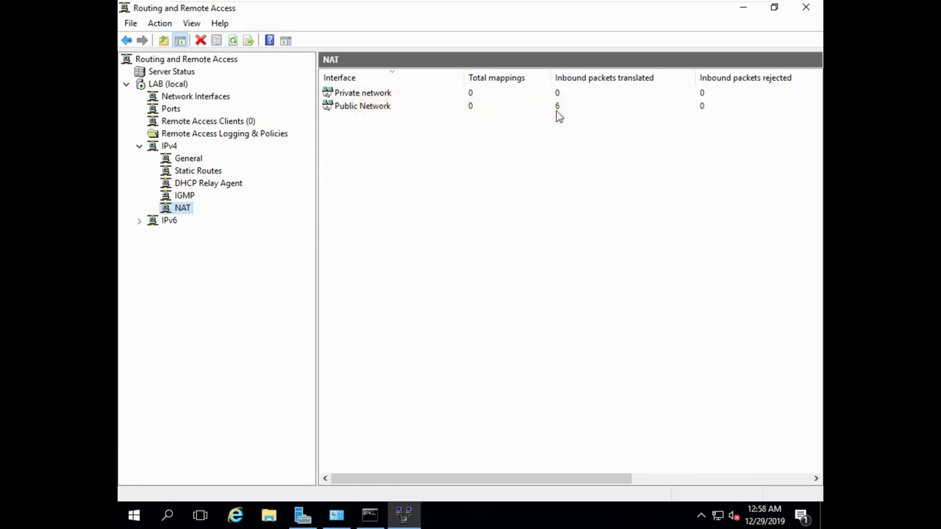
# Step: Refresh the NAT counters and open the Public Network mapping table, enlarged below the interface list
pyautogui.moveTo(478, 477); pyautogui.dragTo(584, 468)
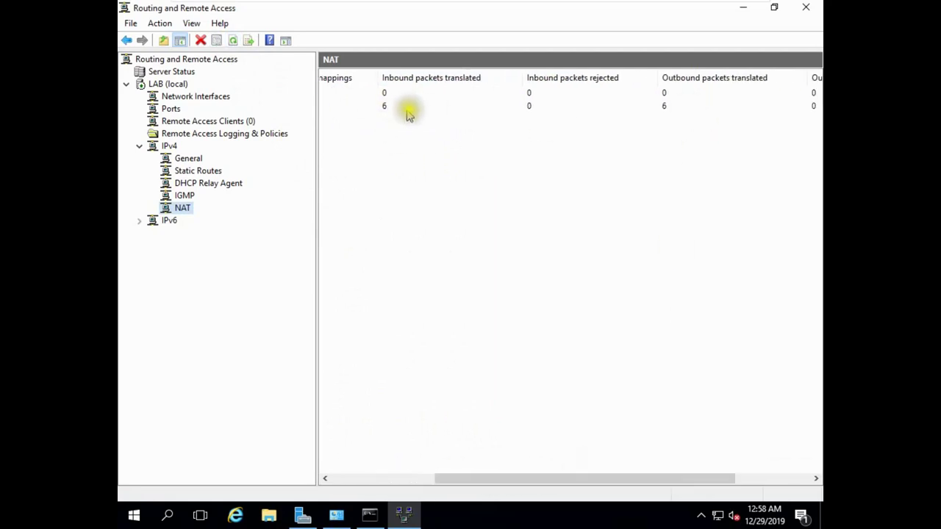
pyautogui.click(233, 41)
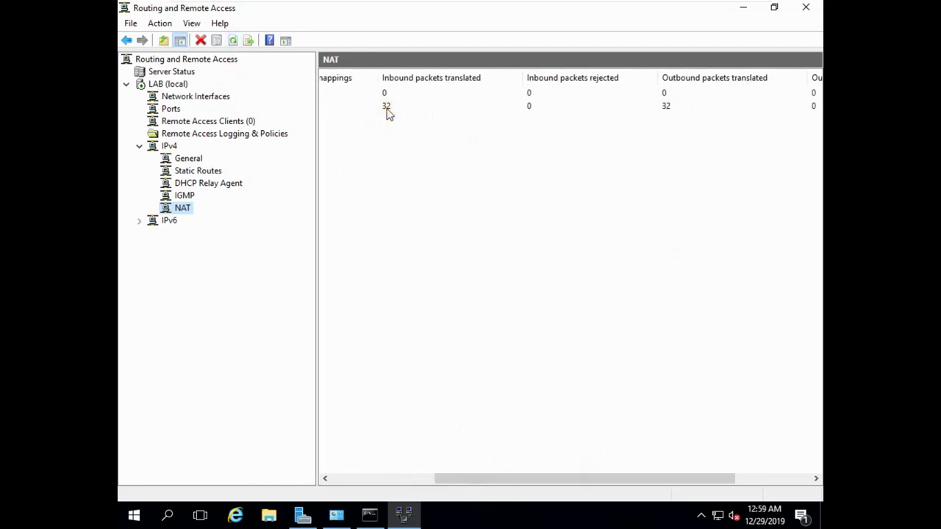
pyautogui.moveTo(482, 480); pyautogui.dragTo(377, 479)
pyautogui.click(376, 108)
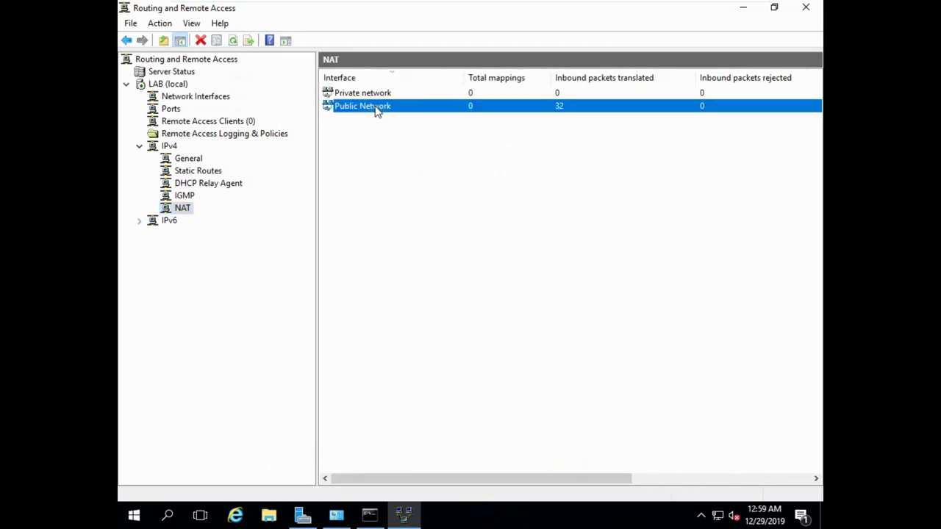
pyautogui.rightClick(376, 109)
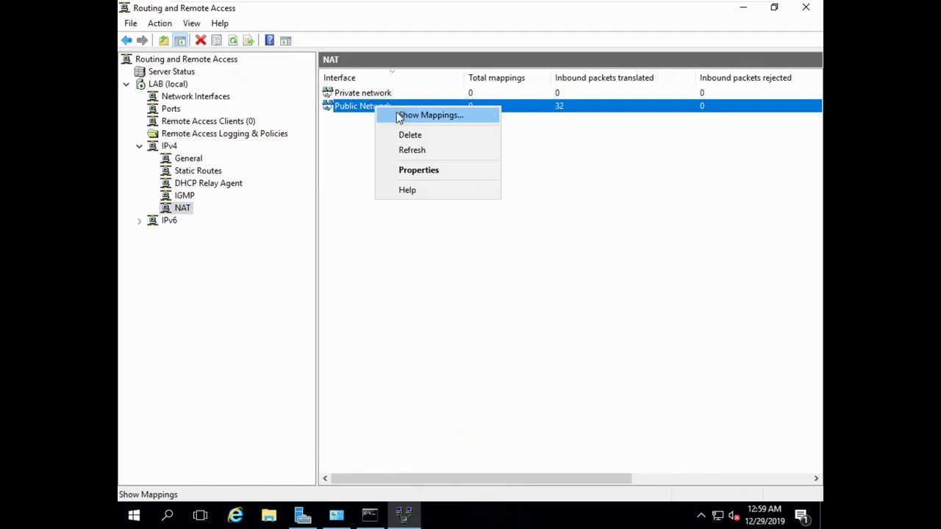
pyautogui.click(399, 115)
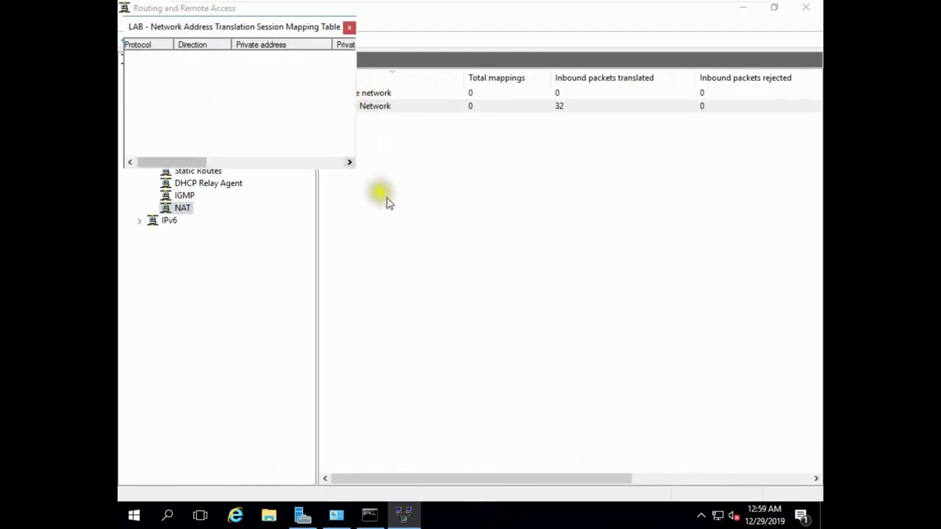
pyautogui.moveTo(356, 103); pyautogui.dragTo(628, 287)
pyautogui.moveTo(330, 25); pyautogui.dragTo(442, 112)
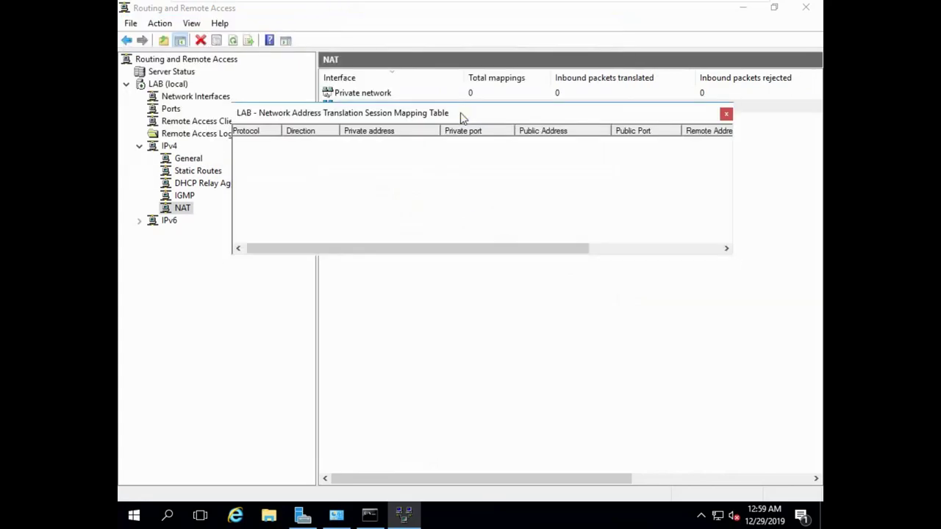
# Step: Close the mapping table, refresh NAT statistics, and recheck the Public Network session mappings
pyautogui.click(232, 42)
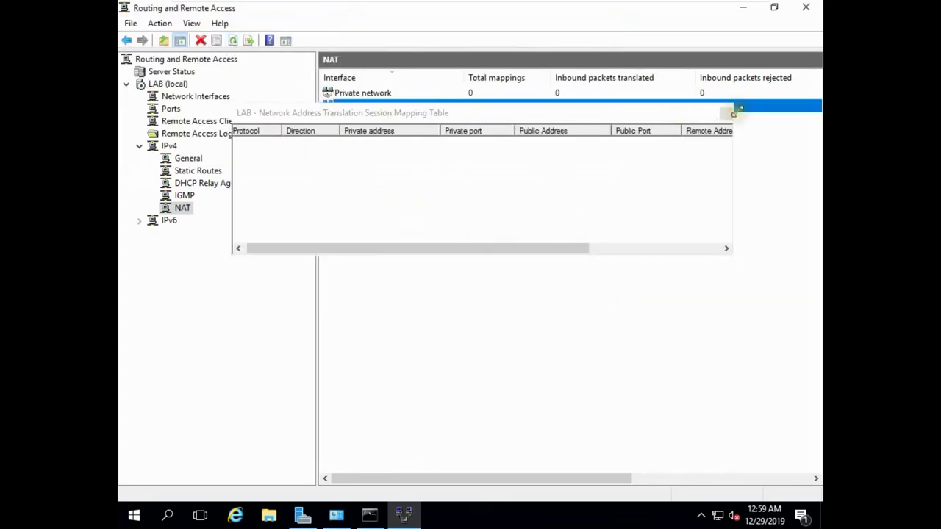
pyautogui.click(726, 116)
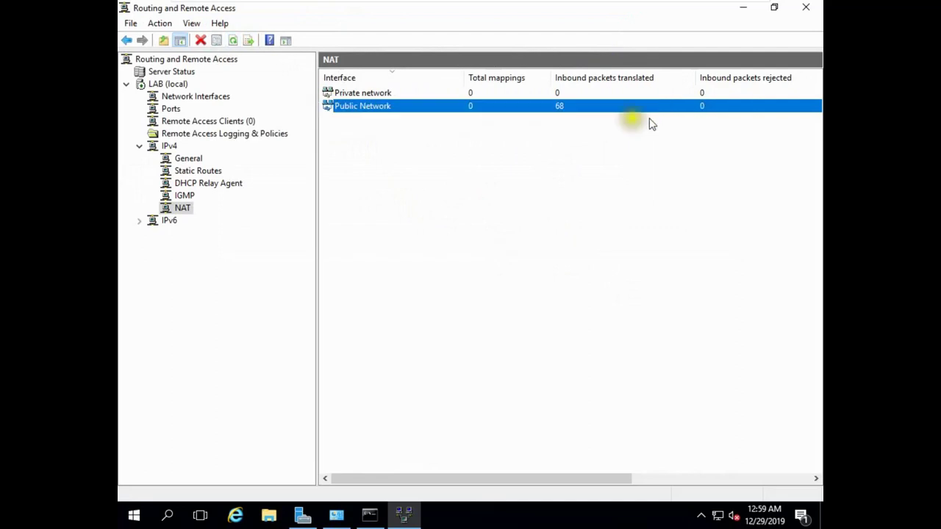
pyautogui.click(233, 41)
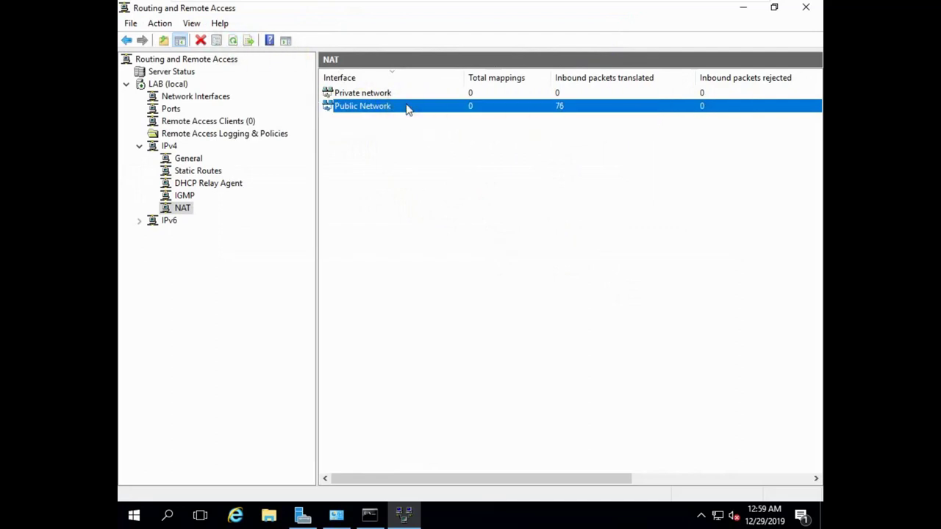
pyautogui.rightClick(409, 109)
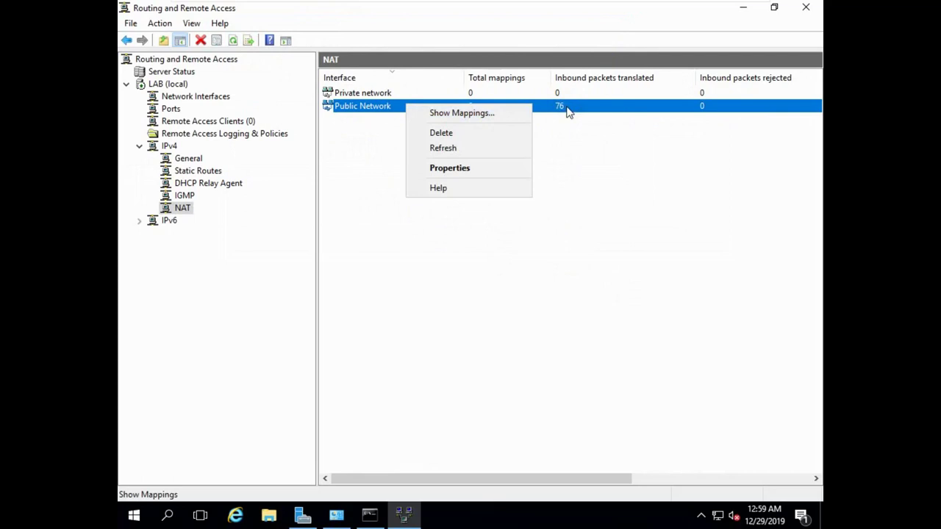
pyautogui.click(477, 113)
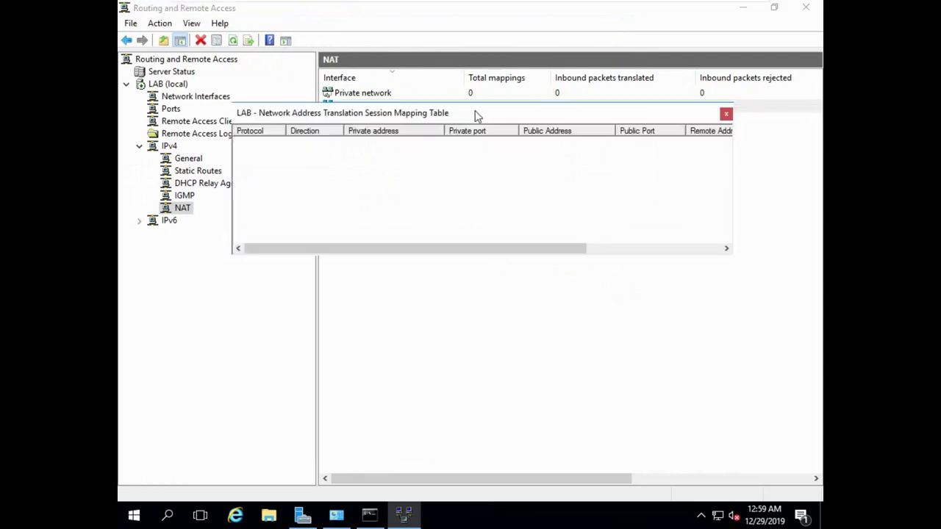
pyautogui.click(726, 115)
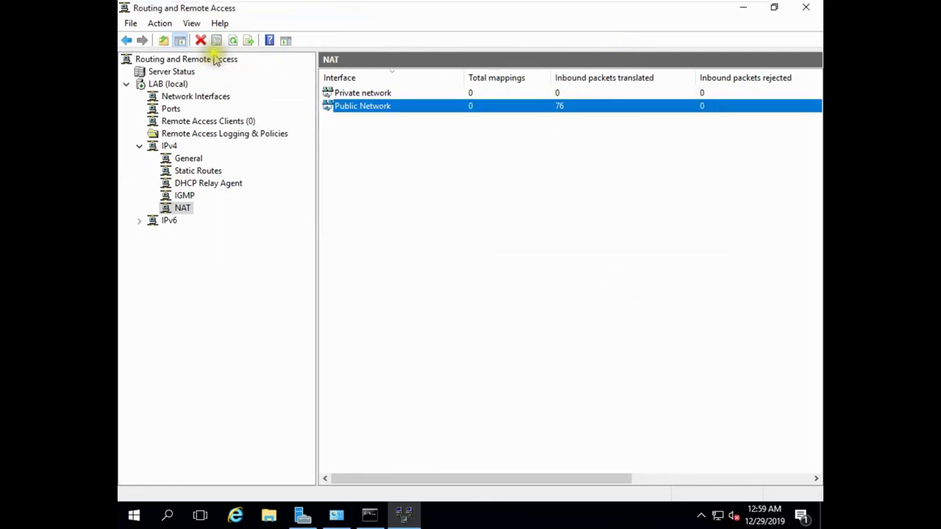
# Step: Show Public Network mappings again, enlarged to reveal the remote port and idle time columns
pyautogui.click(174, 85)
pyautogui.click(183, 210)
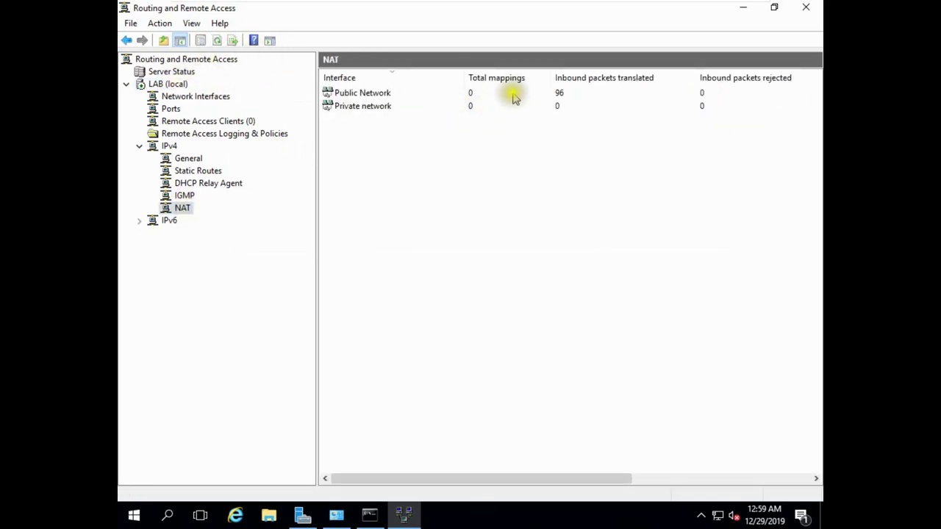
pyautogui.click(385, 94)
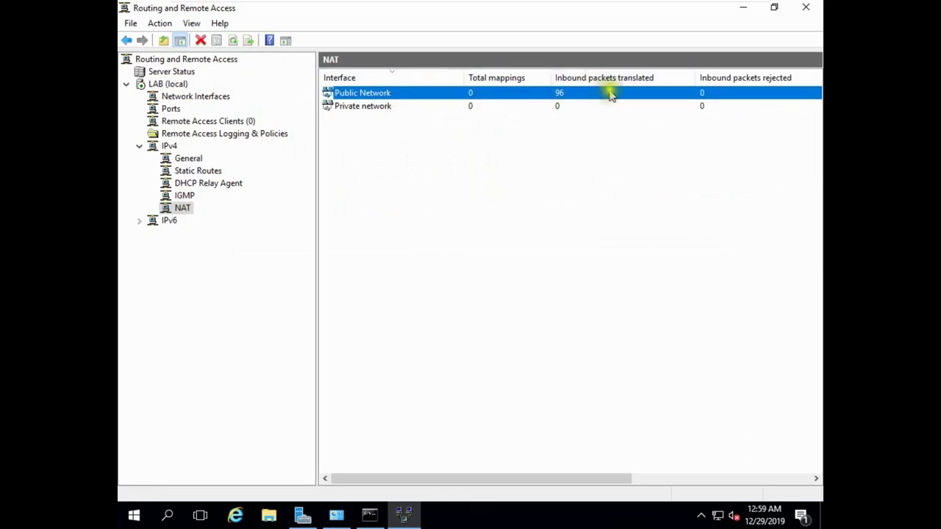
pyautogui.rightClick(427, 100)
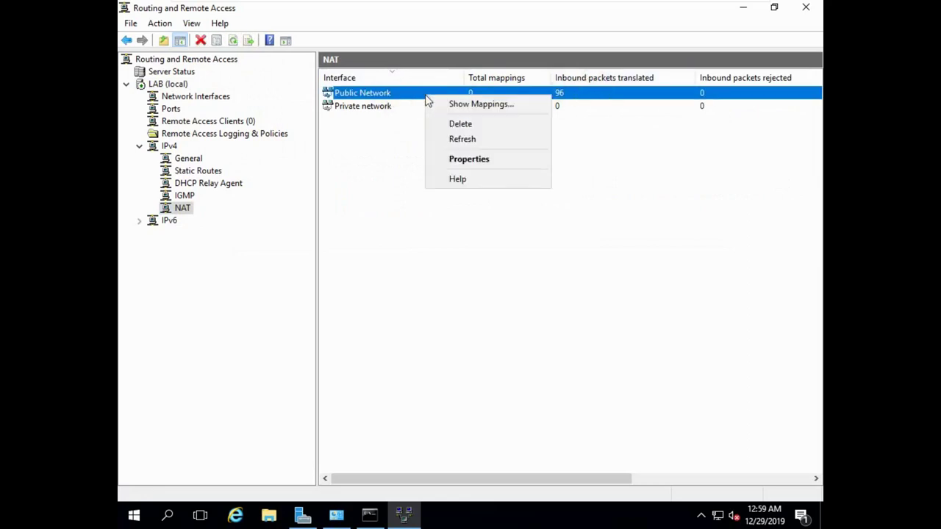
pyautogui.click(461, 103)
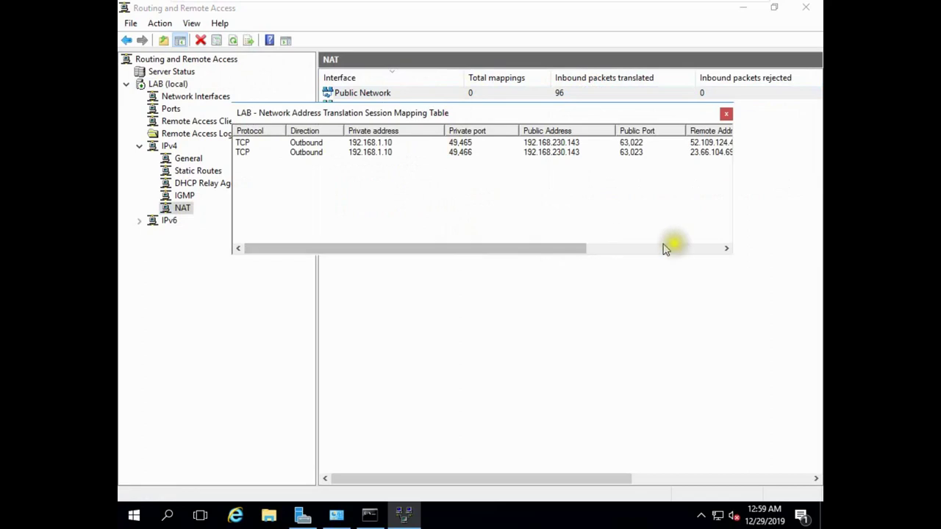
pyautogui.click(726, 248)
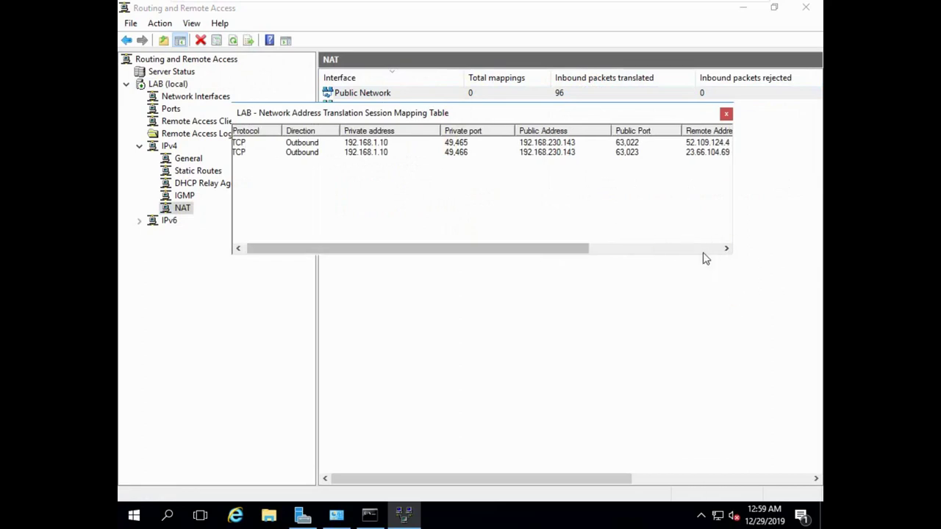
pyautogui.click(703, 250)
pyautogui.moveTo(704, 254); pyautogui.dragTo(725, 440)
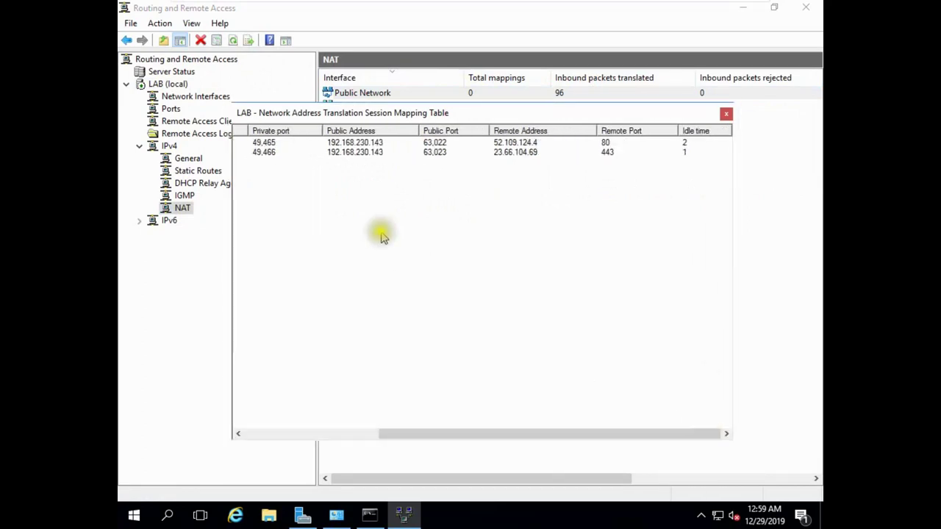
pyautogui.scroll(3, 378, 231)
pyautogui.scroll(2, 394, 289)
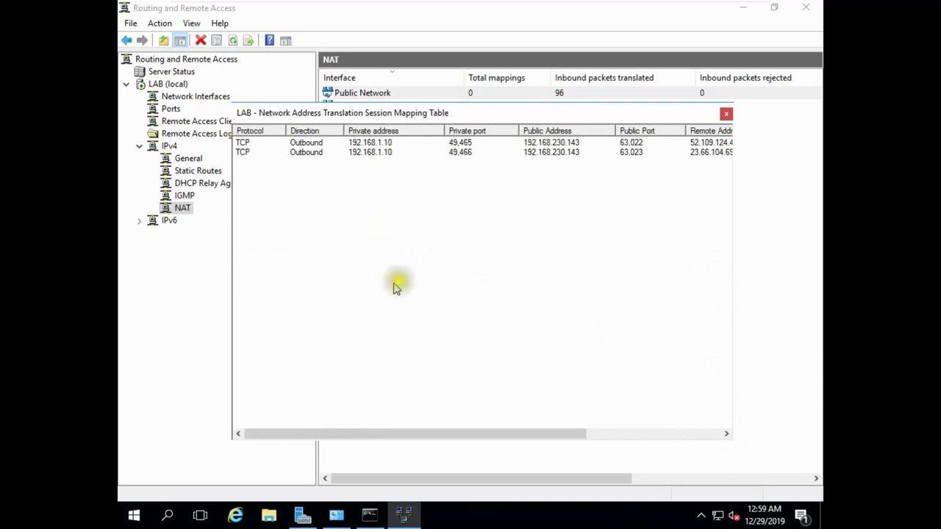
pyautogui.click(394, 144)
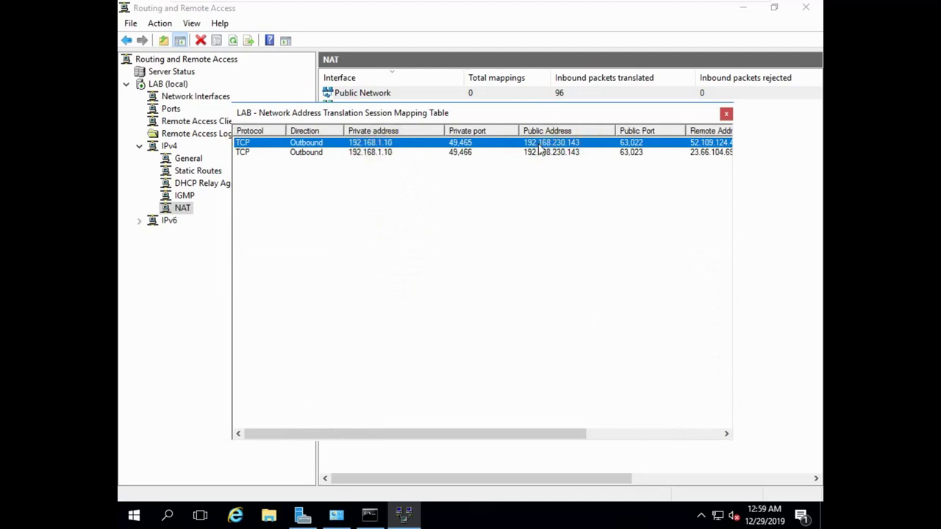
# Step: Refresh and reopen the mappings to review the three outbound TCP sessions from 192.168.1.10
pyautogui.moveTo(512, 121); pyautogui.dragTo(512, 174)
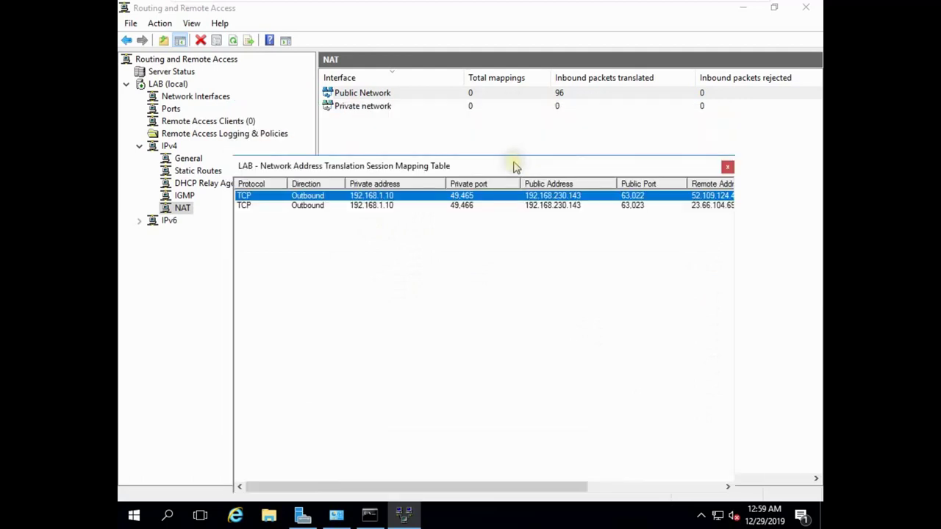
pyautogui.click(234, 41)
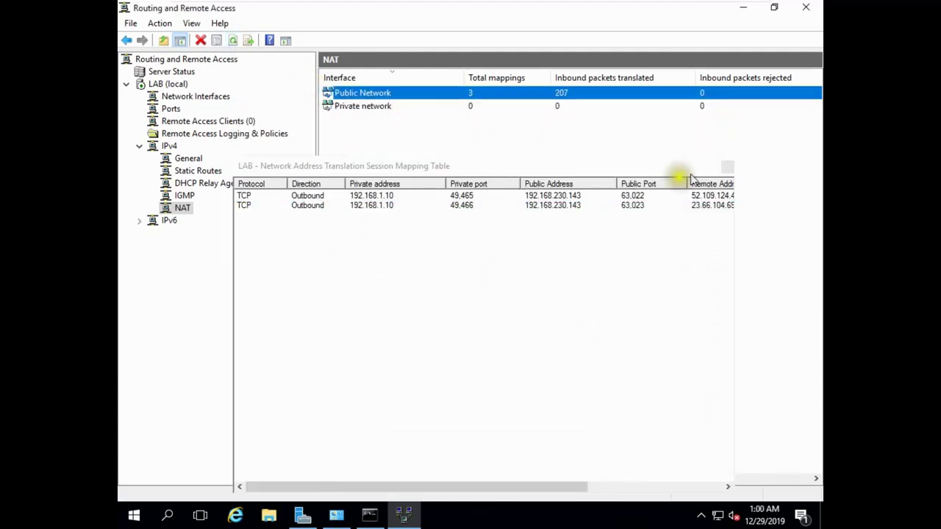
pyautogui.click(727, 168)
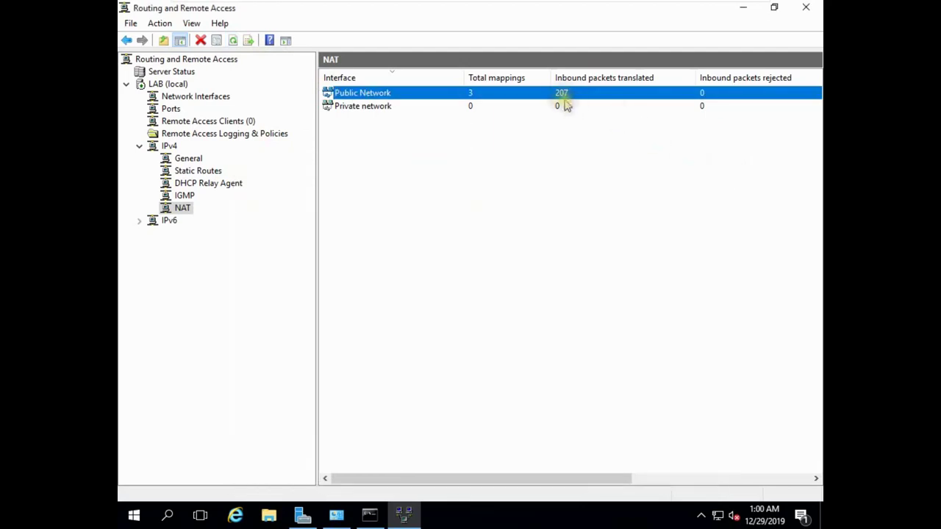
pyautogui.rightClick(414, 98)
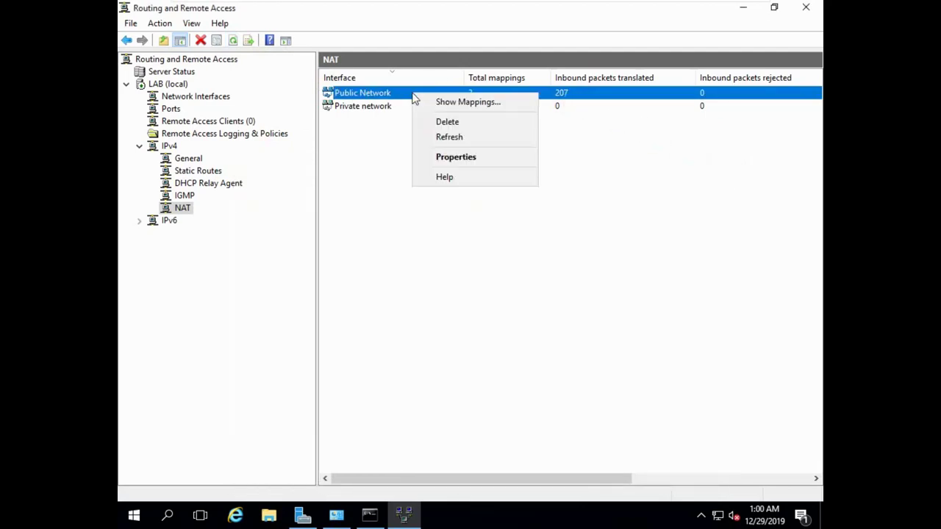
pyautogui.click(439, 101)
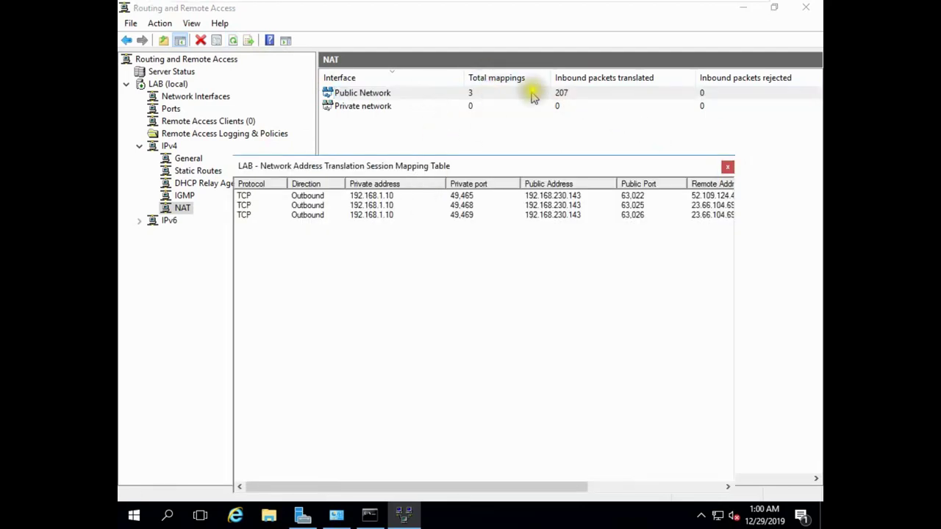
pyautogui.click(307, 197)
pyautogui.click(307, 206)
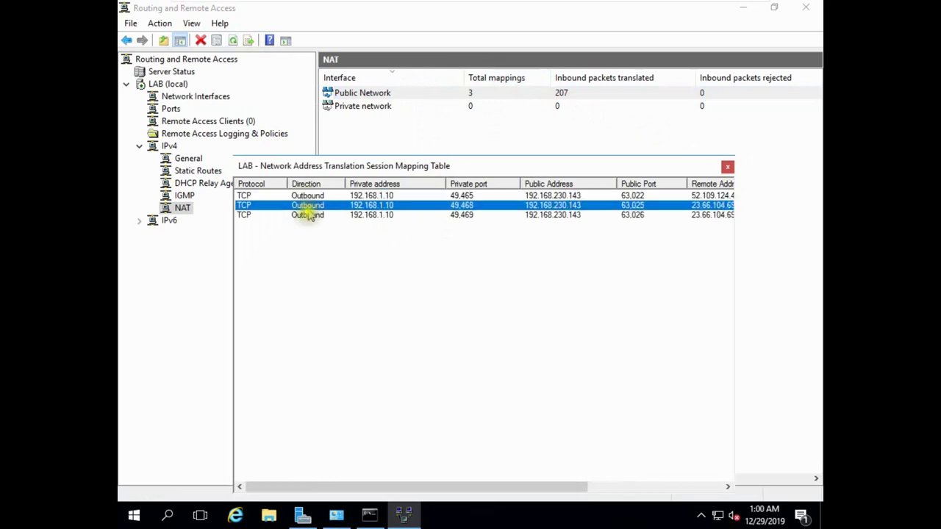
pyautogui.click(309, 215)
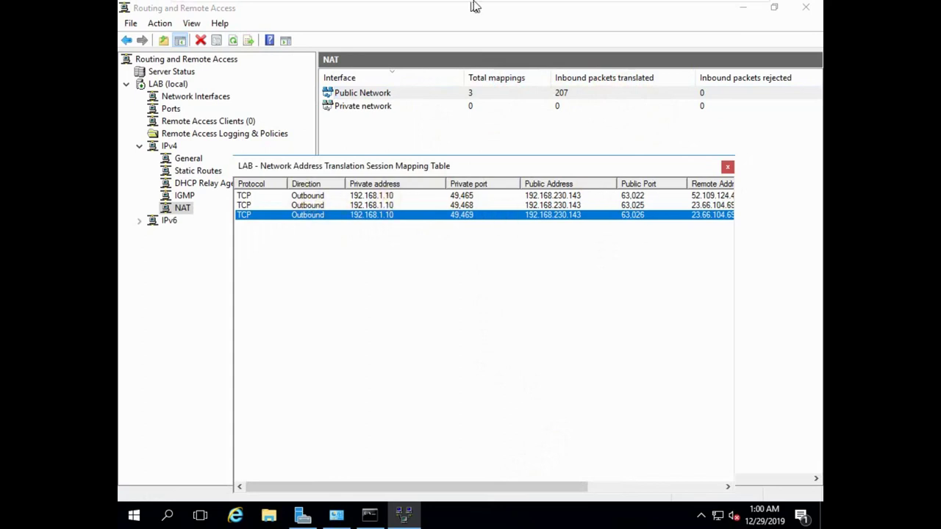
# Step: On the Windows 10 client, disable and then re-enable the Ethernet0 adapter in Network Connections
pyautogui.moveTo(634, 8)
pyautogui.click(701, 10)
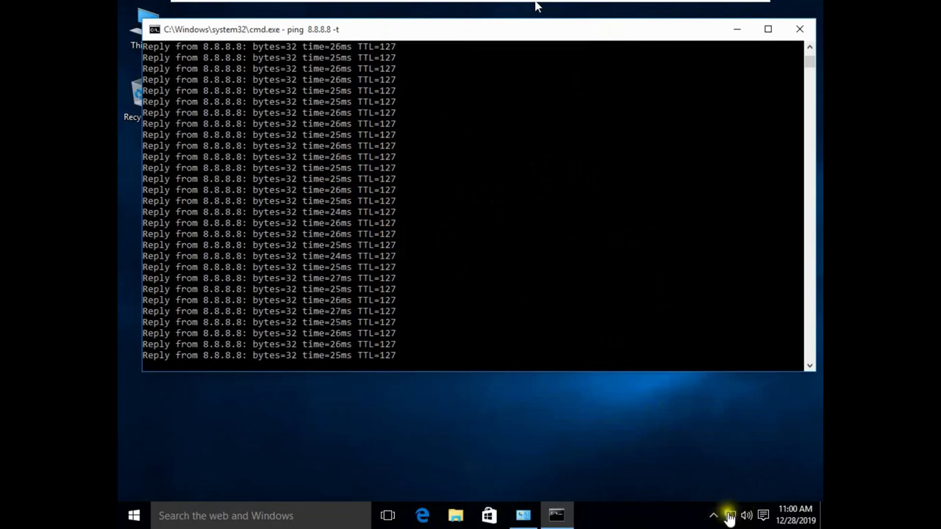
pyautogui.rightClick(729, 517)
pyautogui.click(735, 503)
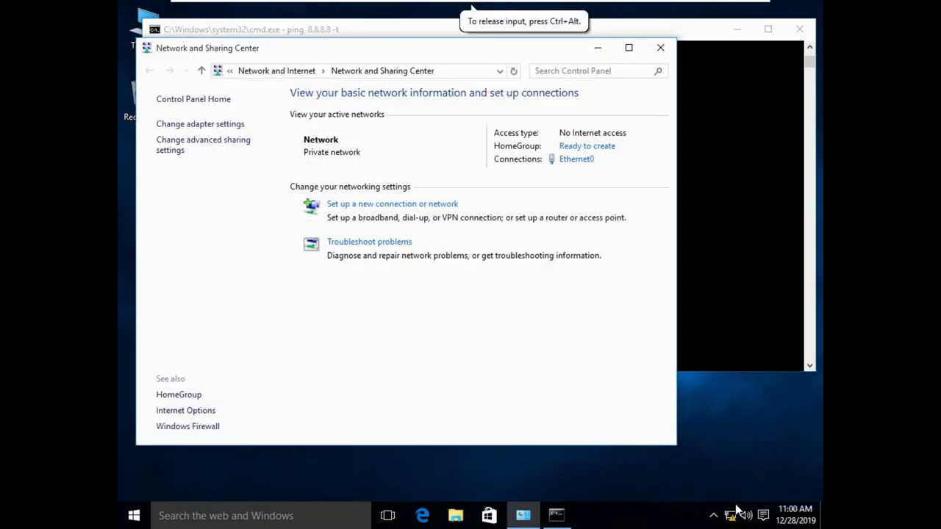
pyautogui.click(211, 123)
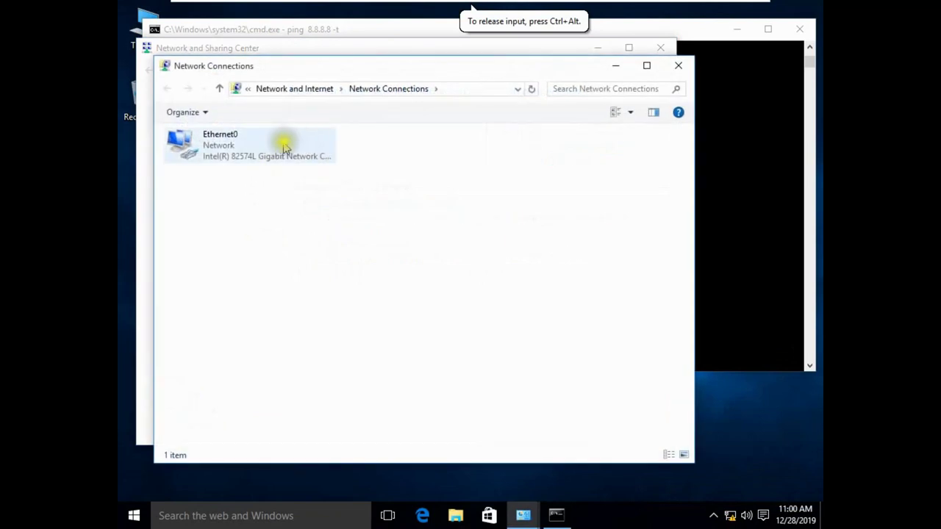
pyautogui.click(284, 147)
pyautogui.rightClick(284, 147)
pyautogui.click(316, 155)
pyautogui.rightClick(308, 153)
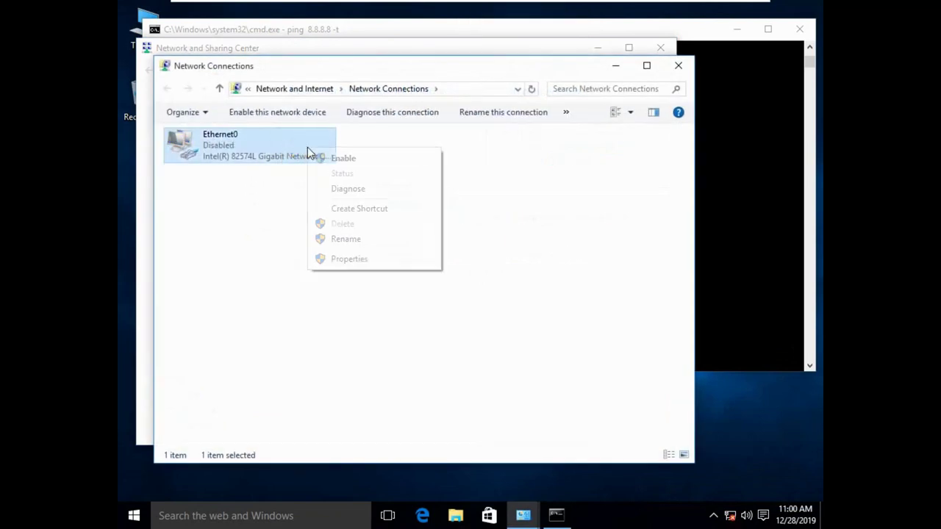
pyautogui.click(343, 158)
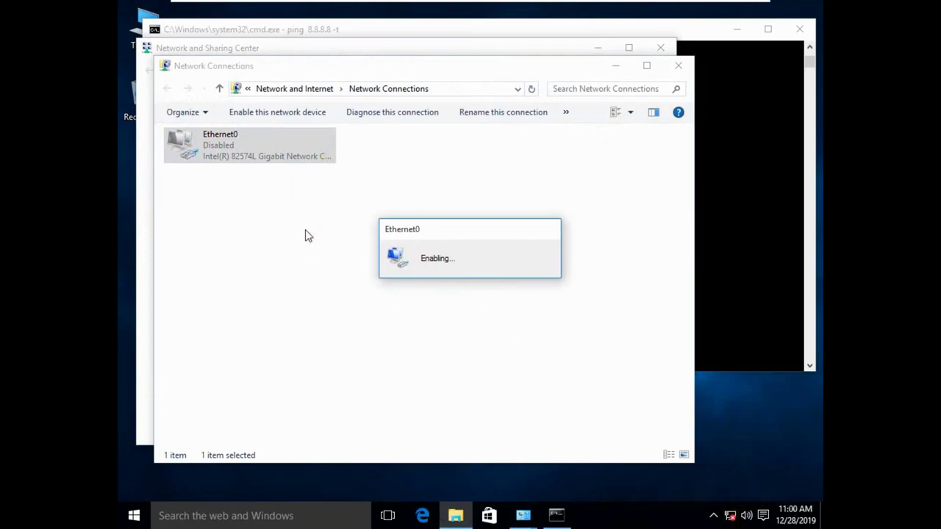
# Step: Dismiss the connection-in-progress warning, enable Ethernet0 again, and return to the ping window
pyautogui.click(288, 144)
pyautogui.rightClick(288, 143)
pyautogui.click(323, 152)
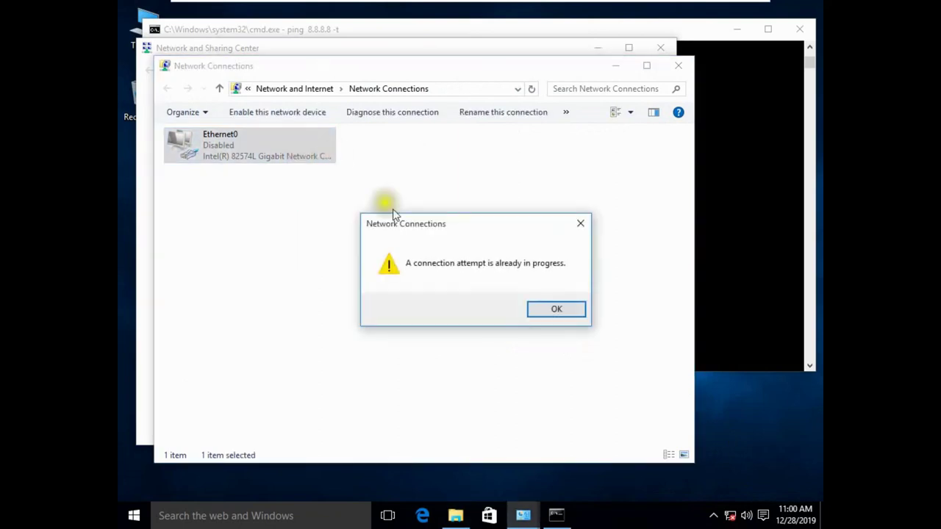
pyautogui.click(554, 309)
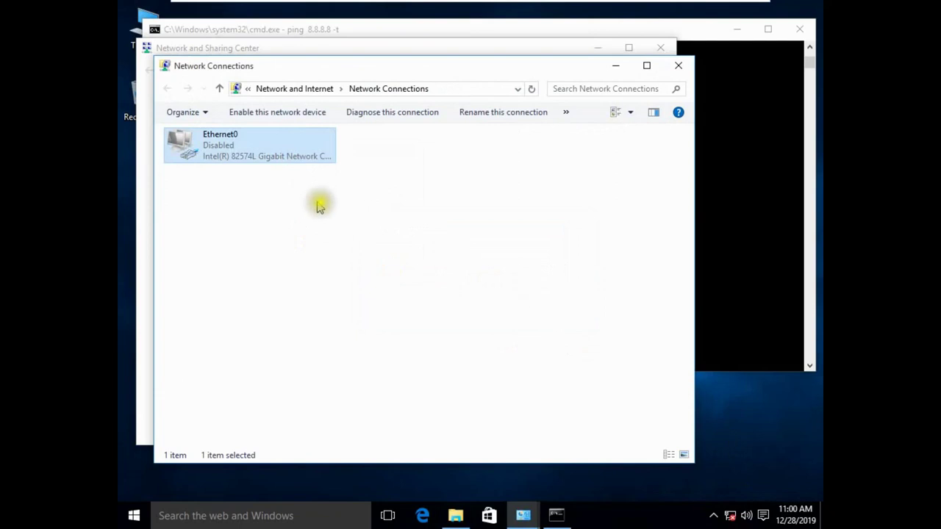
pyautogui.click(677, 67)
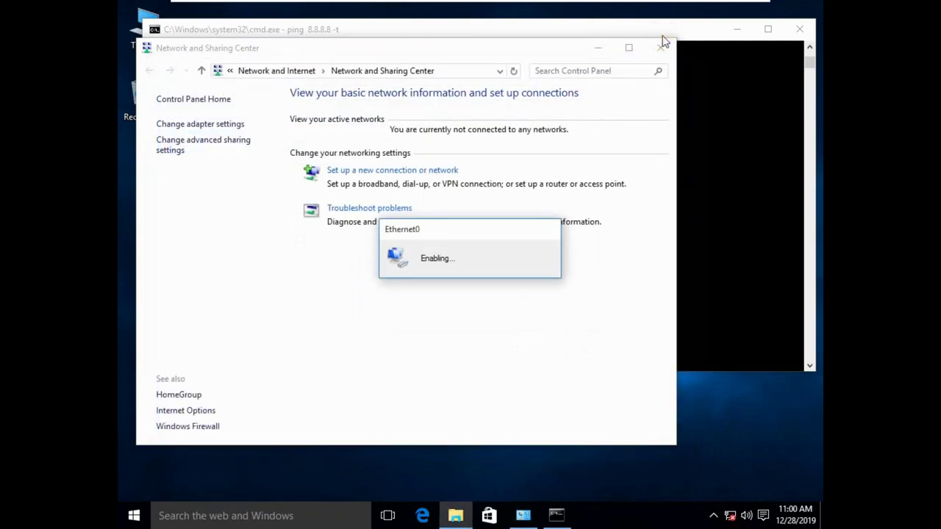
pyautogui.click(209, 124)
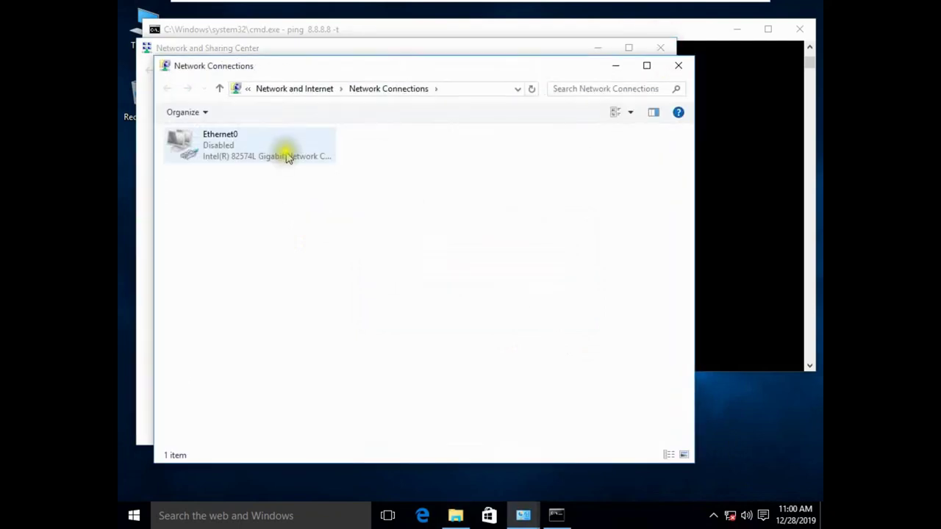
pyautogui.click(285, 152)
pyautogui.rightClick(286, 153)
pyautogui.click(317, 155)
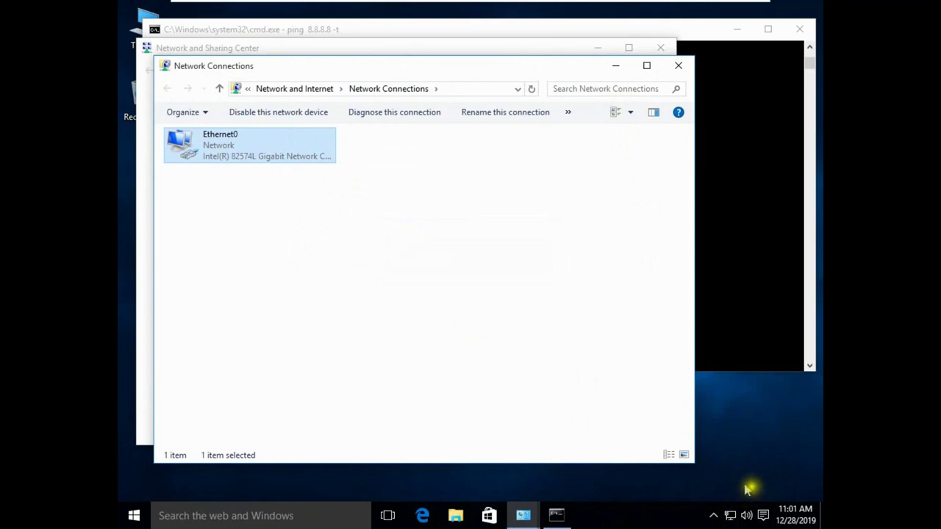
pyautogui.click(557, 513)
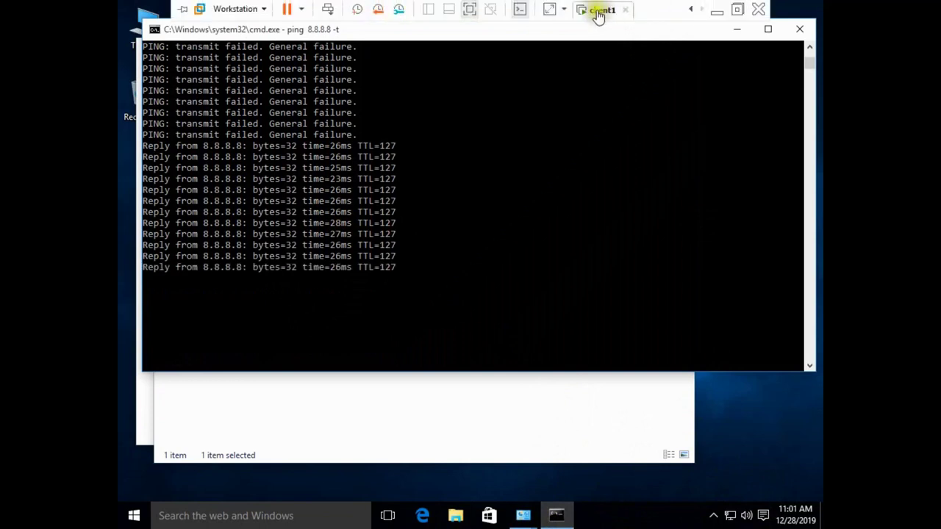
# Step: Confirm client1's VMware network adapter is set to Host-only
pyautogui.click(600, 11)
pyautogui.click(651, 212)
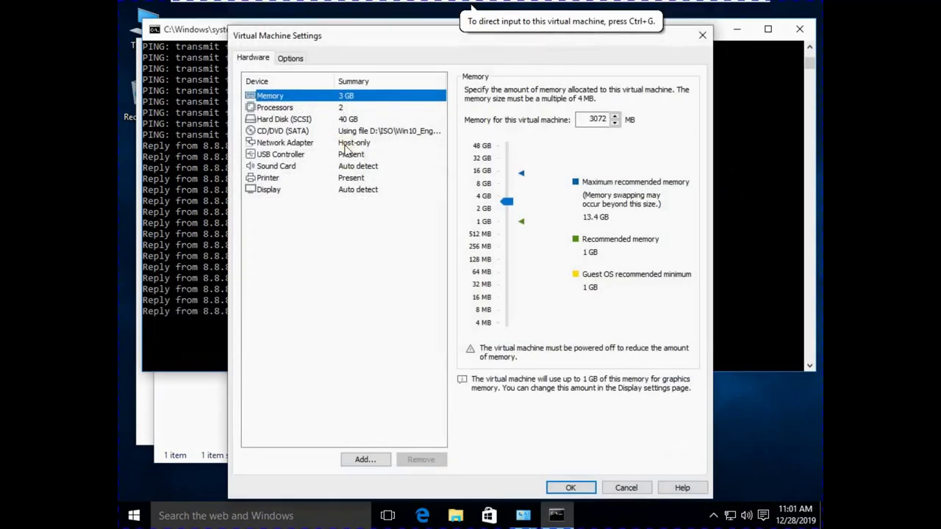
pyautogui.click(344, 144)
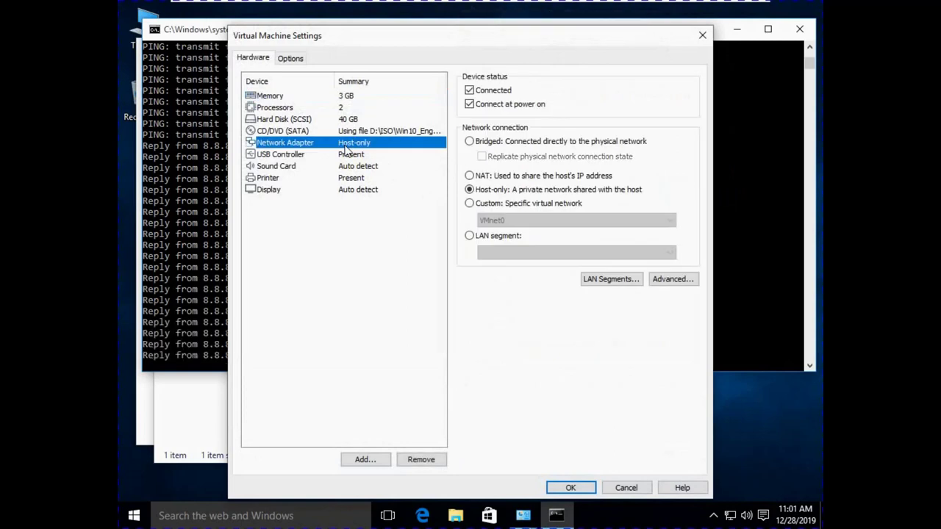
pyautogui.click(566, 488)
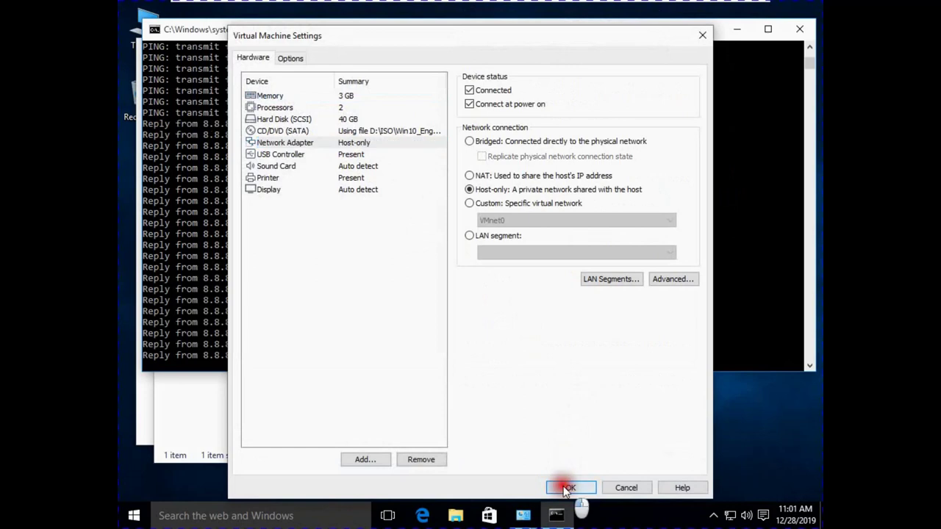
# Step: Check Ethernet0 details show 192.168.1.10 with gateway 192.168.1.100, then switch to the Server 2016 VM
pyautogui.rightClick(730, 516)
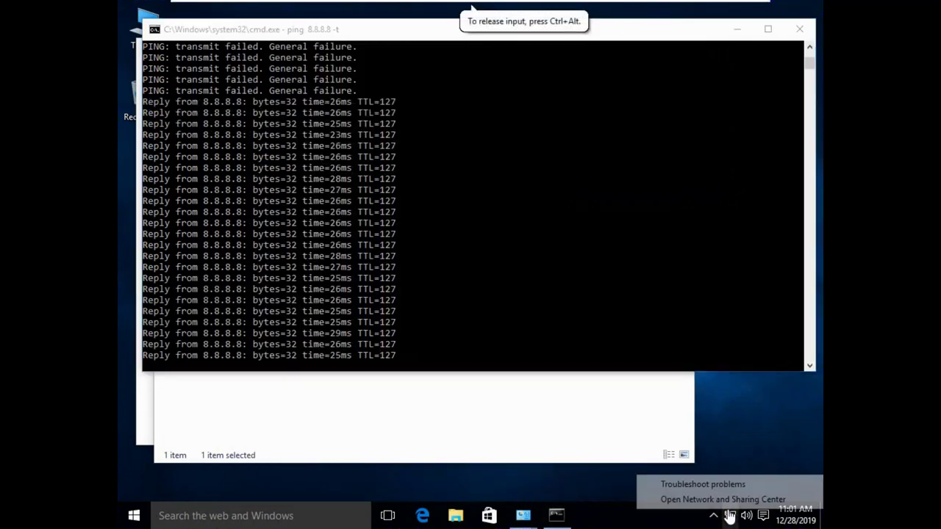
pyautogui.click(732, 500)
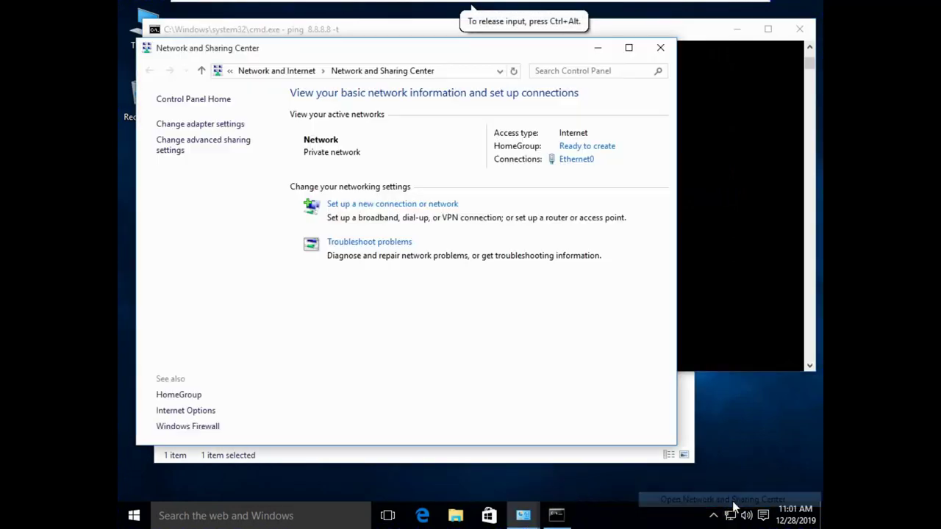
pyautogui.click(577, 160)
pyautogui.click(387, 250)
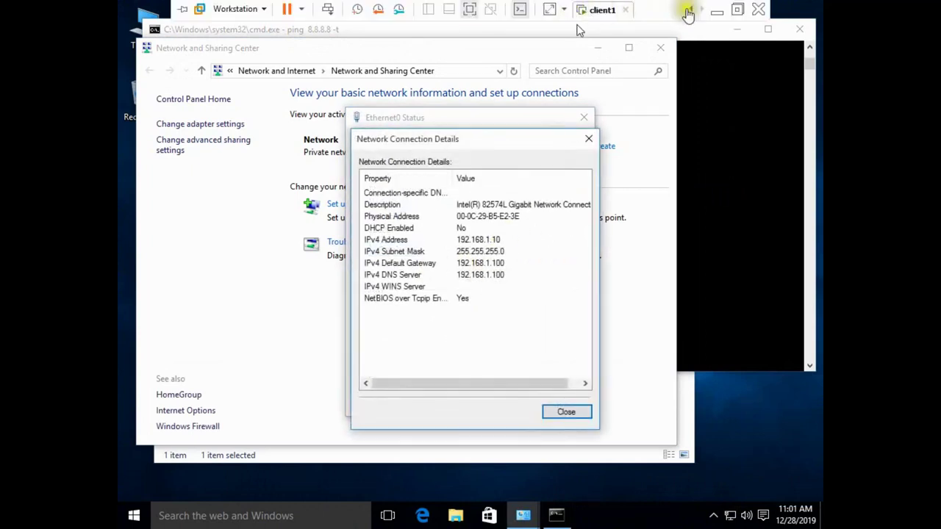
pyautogui.click(688, 10)
pyautogui.click(613, 12)
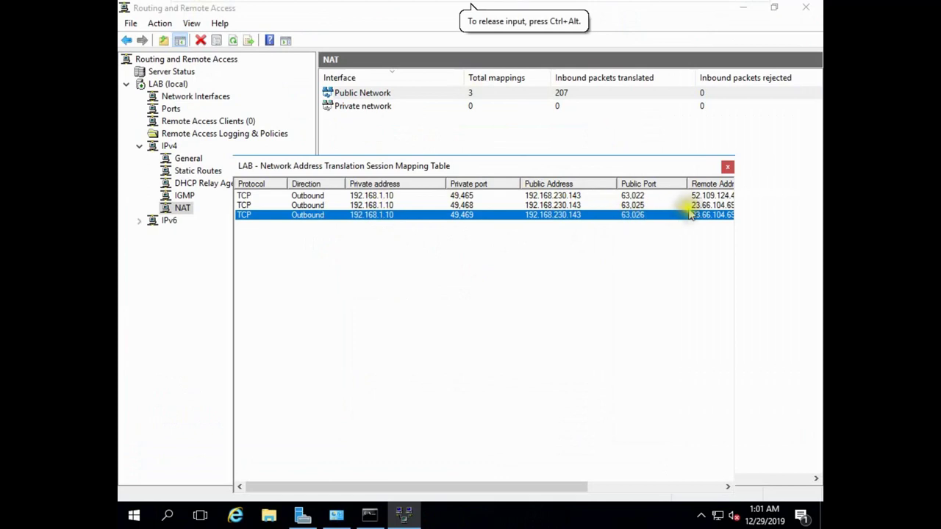
# Step: Recheck Public Network NAT counts, now 5 mappings and 537 inbound packets, then minimize the console
pyautogui.click(726, 168)
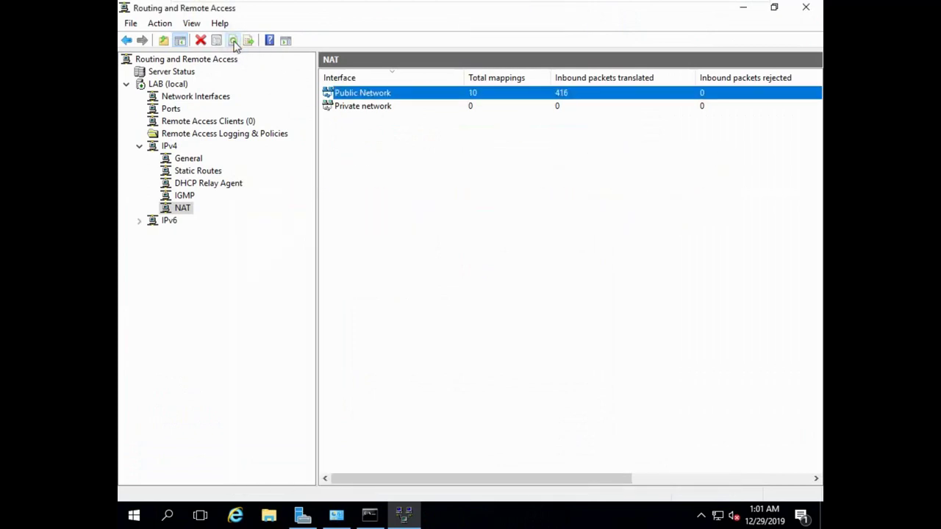
pyautogui.rightClick(436, 98)
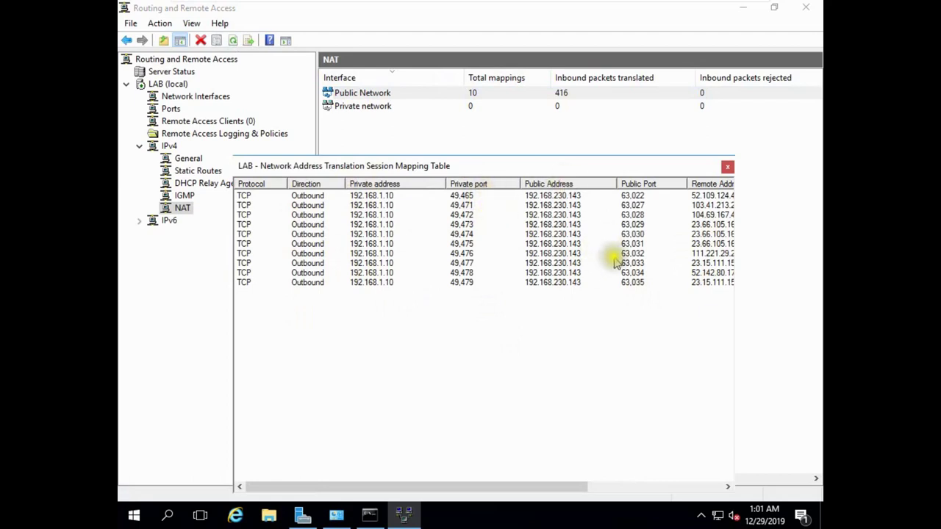
pyautogui.moveTo(576, 492); pyautogui.dragTo(683, 491)
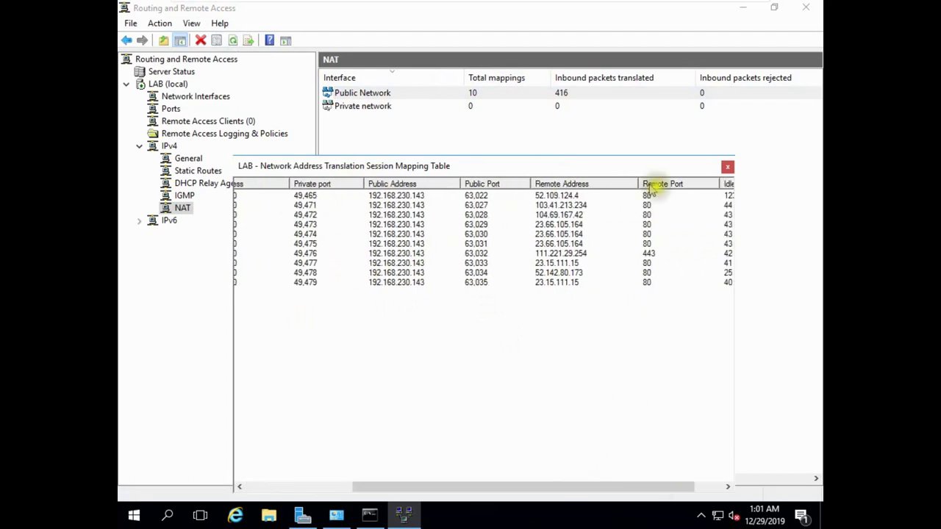
pyautogui.click(727, 168)
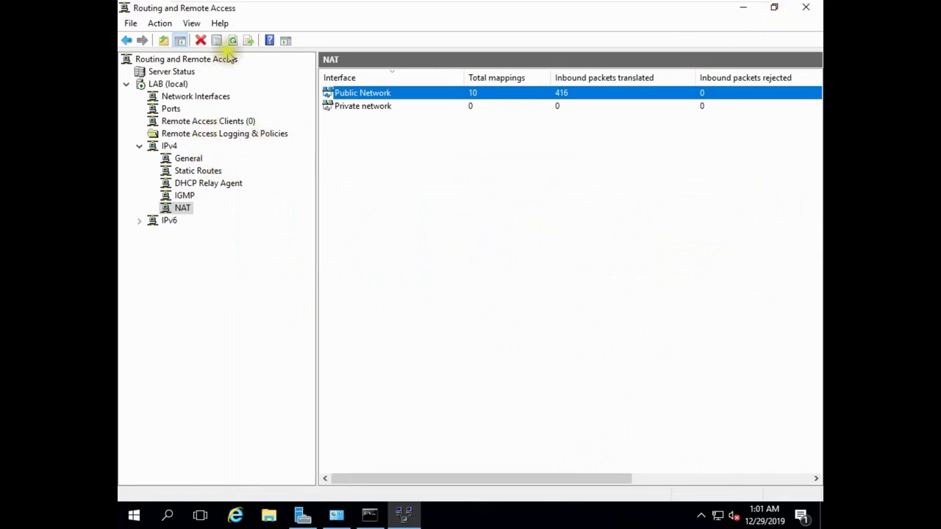
pyautogui.click(743, 8)
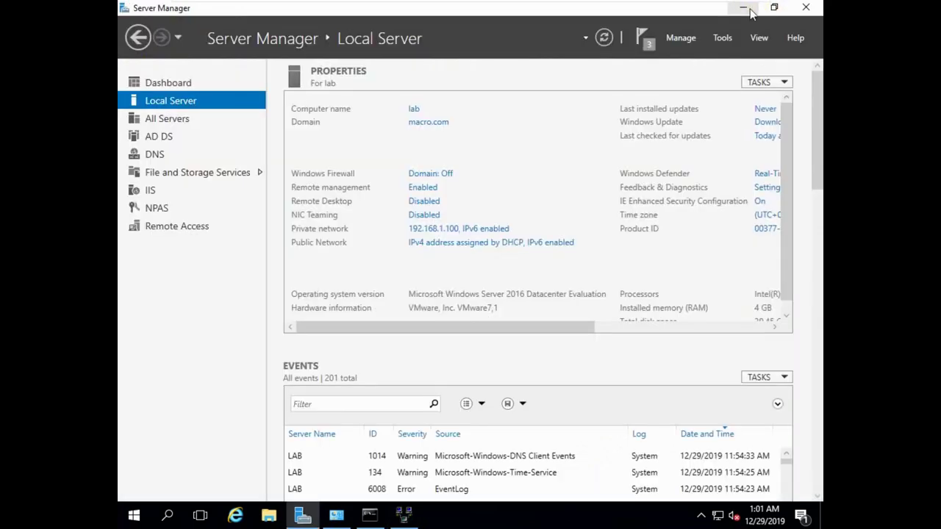
# Step: Launch Network Policy Server from Server Manager Tools and show the Network Policies list
pyautogui.click(680, 40)
pyautogui.click(723, 38)
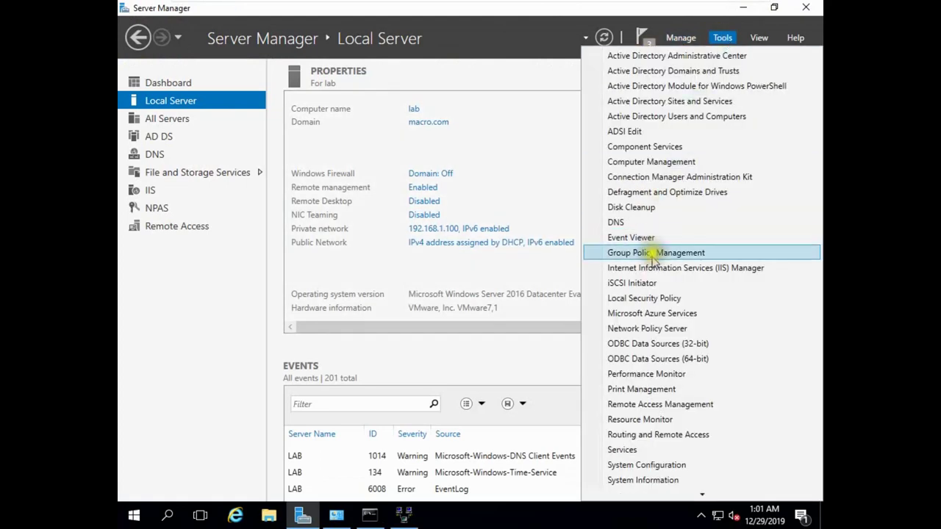
pyautogui.click(641, 329)
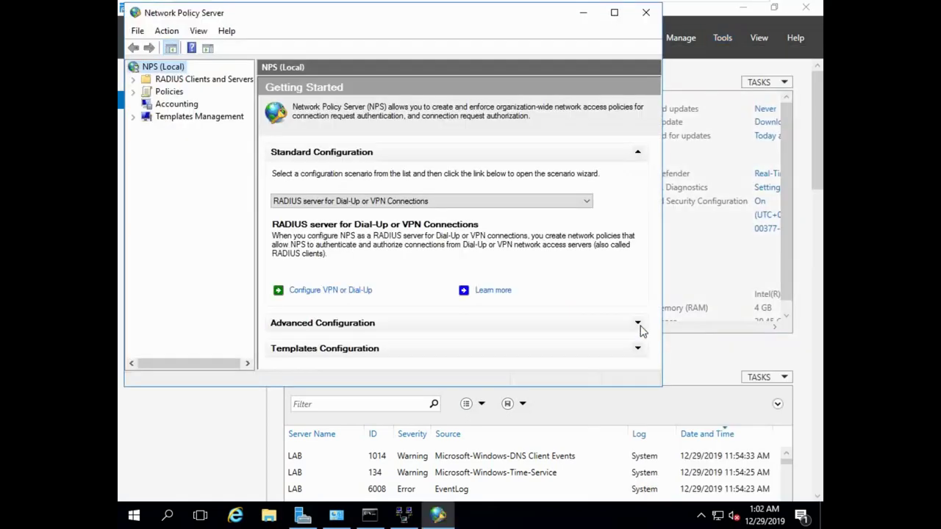
pyautogui.click(133, 92)
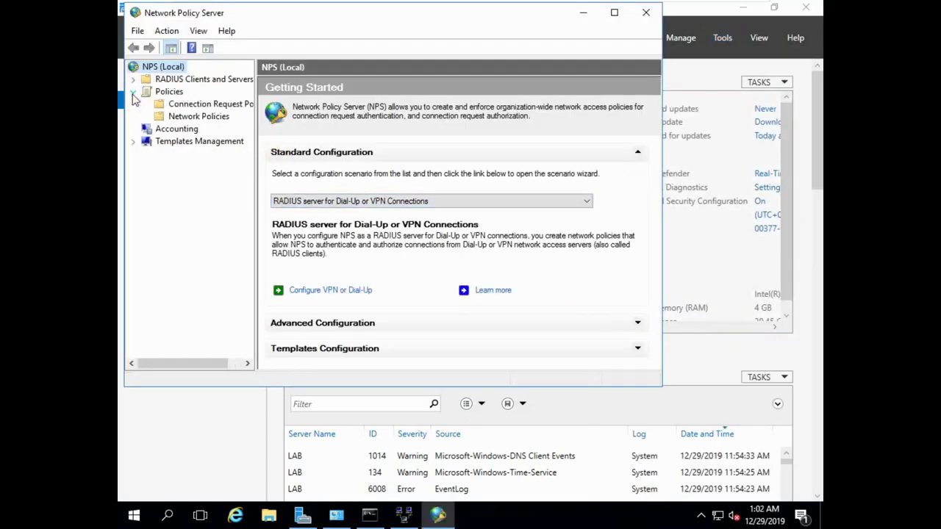
pyautogui.click(183, 118)
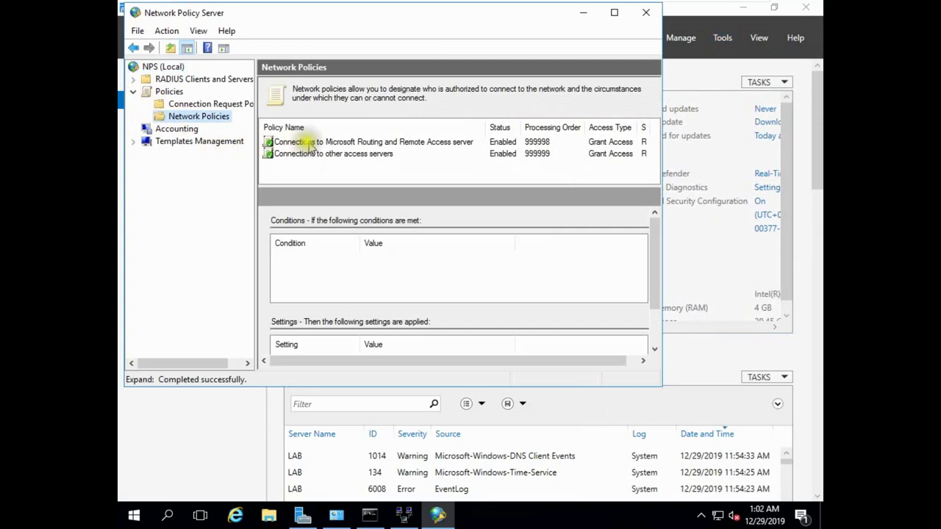
# Step: Set the Routing and Remote Access policy to Deny access with server type Unspecified
pyautogui.doubleClick(343, 144)
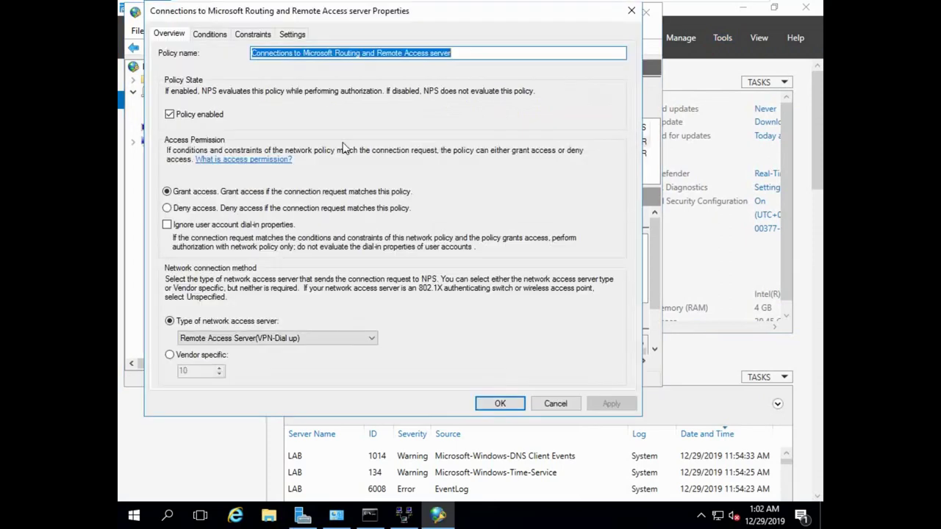
pyautogui.click(197, 211)
pyautogui.click(611, 404)
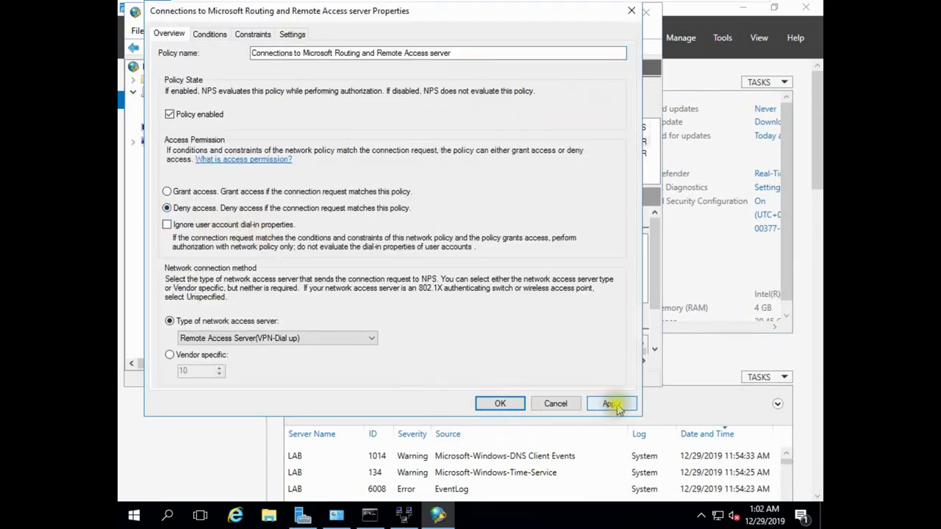
pyautogui.click(364, 338)
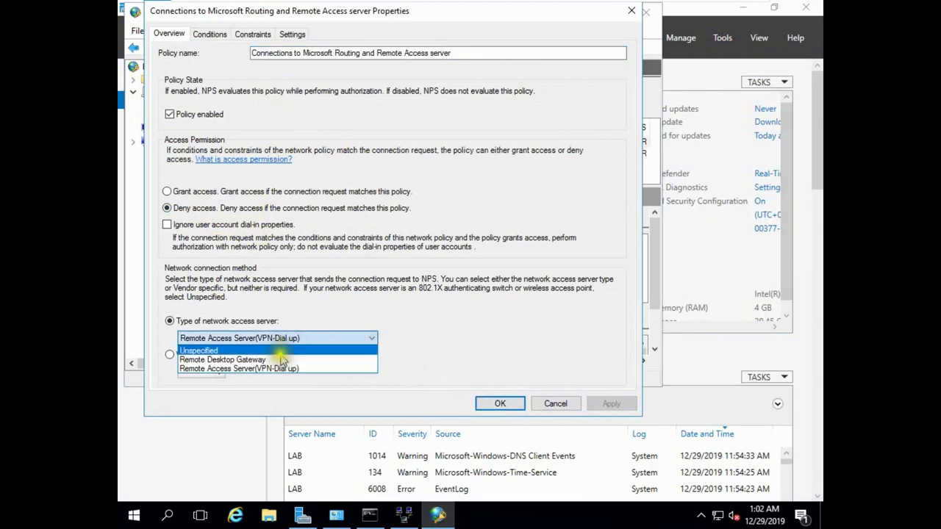
pyautogui.click(280, 353)
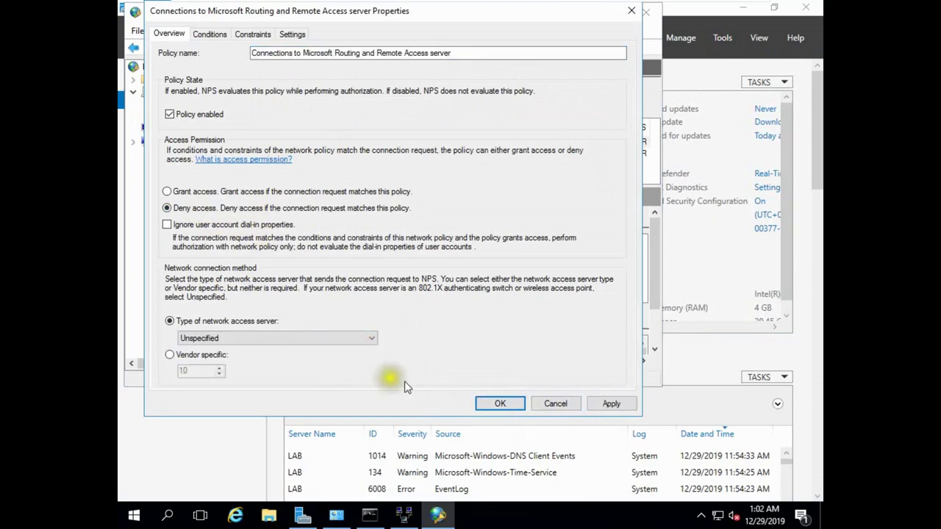
pyautogui.click(588, 403)
pyautogui.click(500, 404)
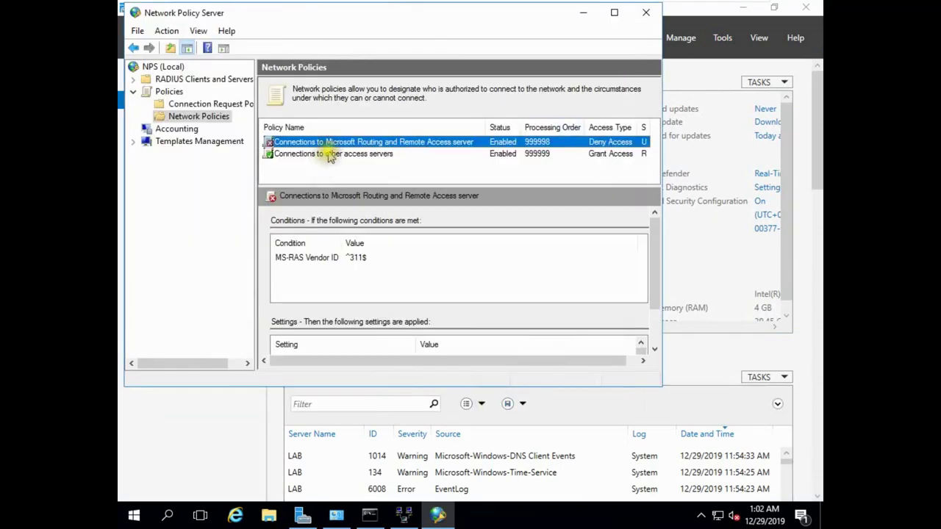
# Step: Set the Connections to other access servers policy to Deny access with server type Unspecified
pyautogui.click(330, 154)
pyautogui.rightClick(329, 154)
pyautogui.click(379, 261)
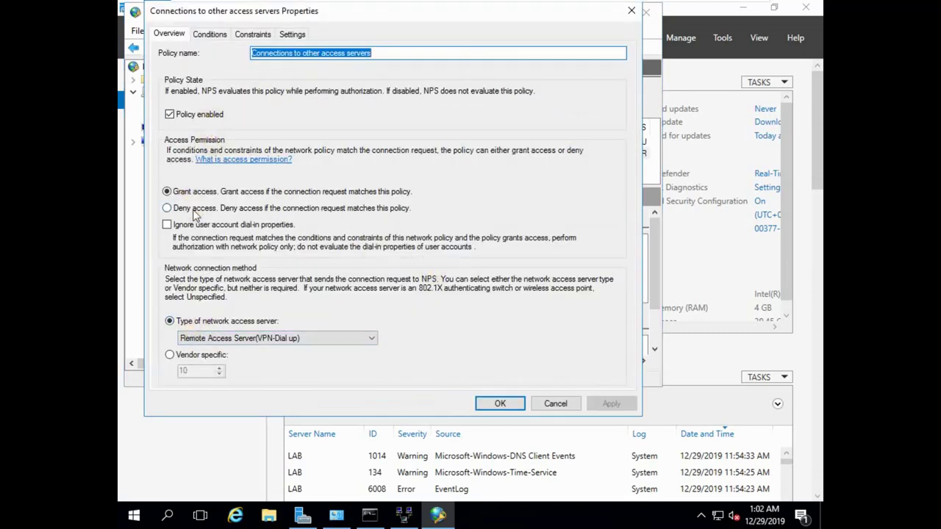
pyautogui.click(193, 208)
pyautogui.click(610, 404)
pyautogui.click(328, 342)
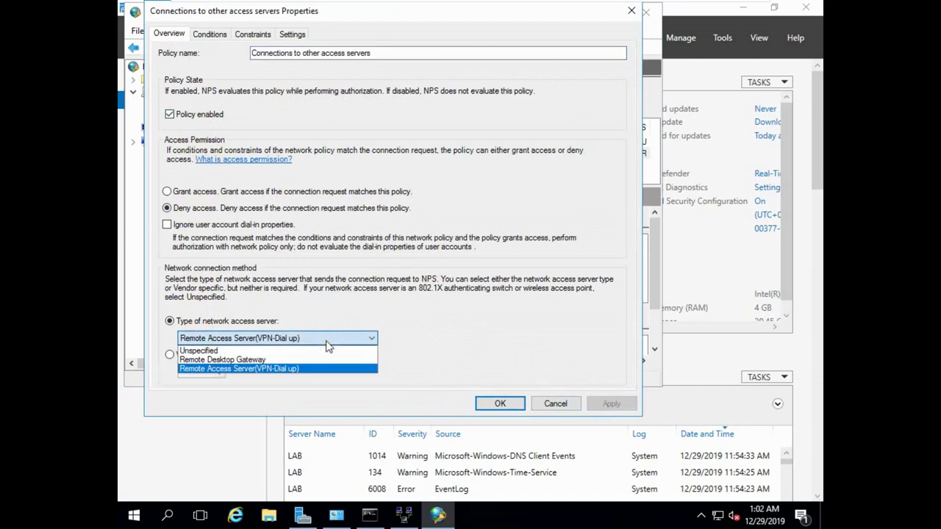
pyautogui.click(257, 351)
pyautogui.click(611, 404)
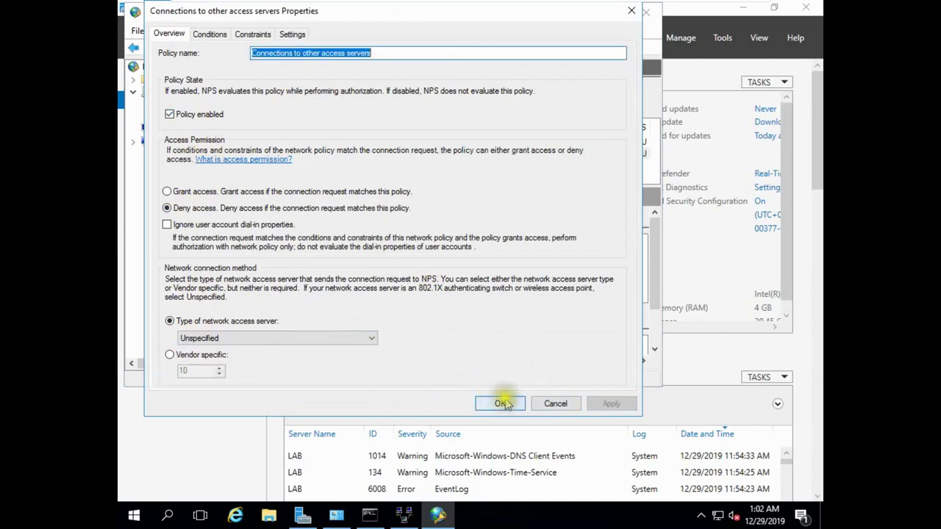
pyautogui.click(501, 403)
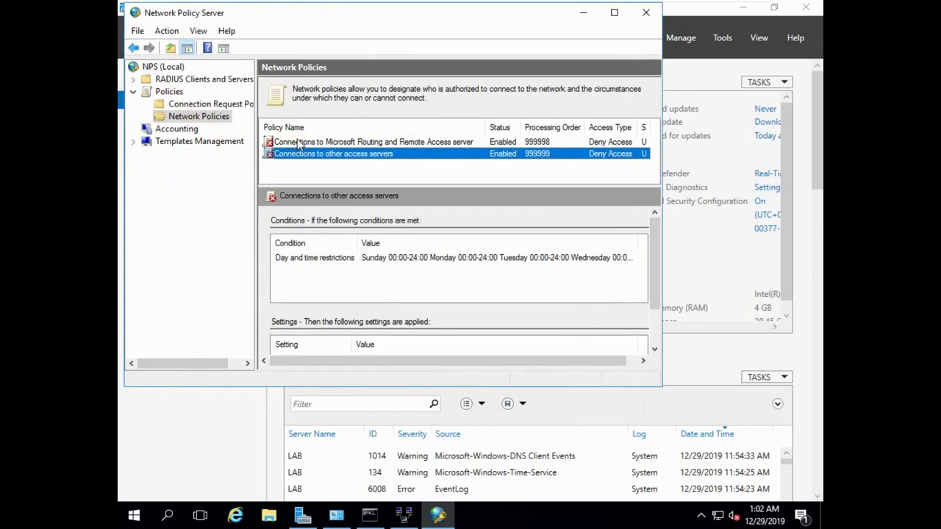
pyautogui.click(350, 143)
# Step: Set the Routing and Remote Access policy to Grant access with type Remote Access Server (VPN-Dial up)
pyautogui.rightClick(349, 143)
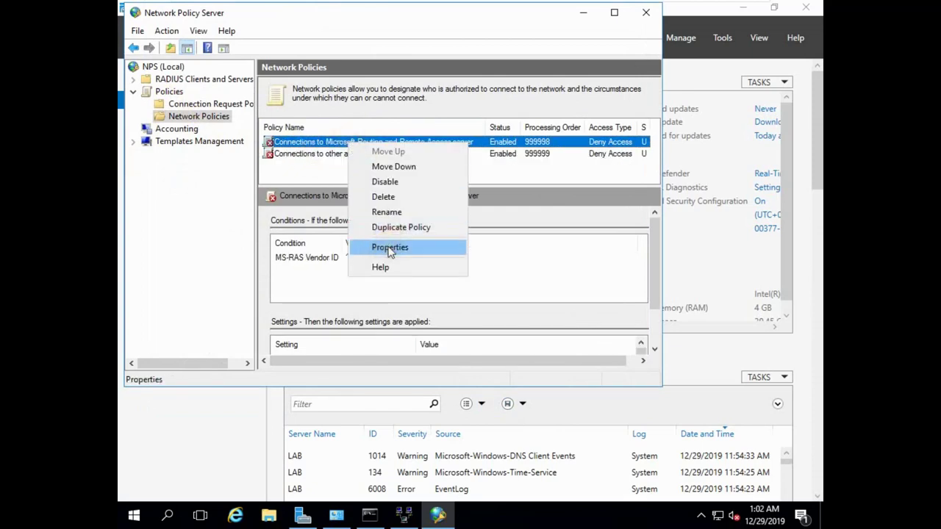
pyautogui.click(390, 248)
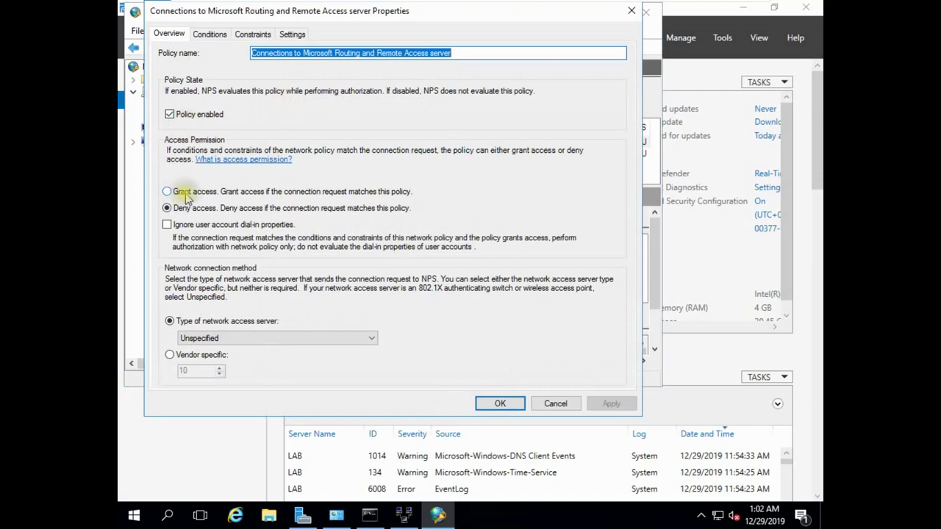
pyautogui.click(186, 192)
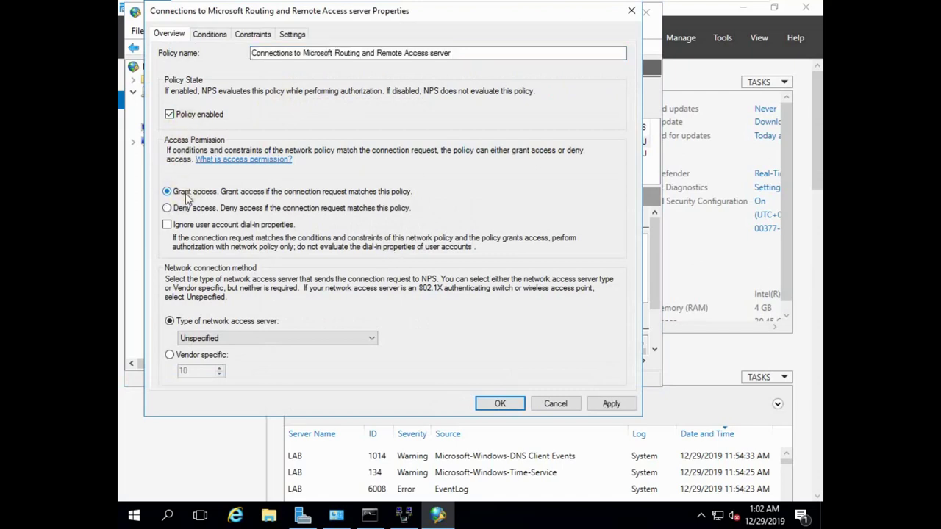
pyautogui.click(369, 338)
pyautogui.click(232, 368)
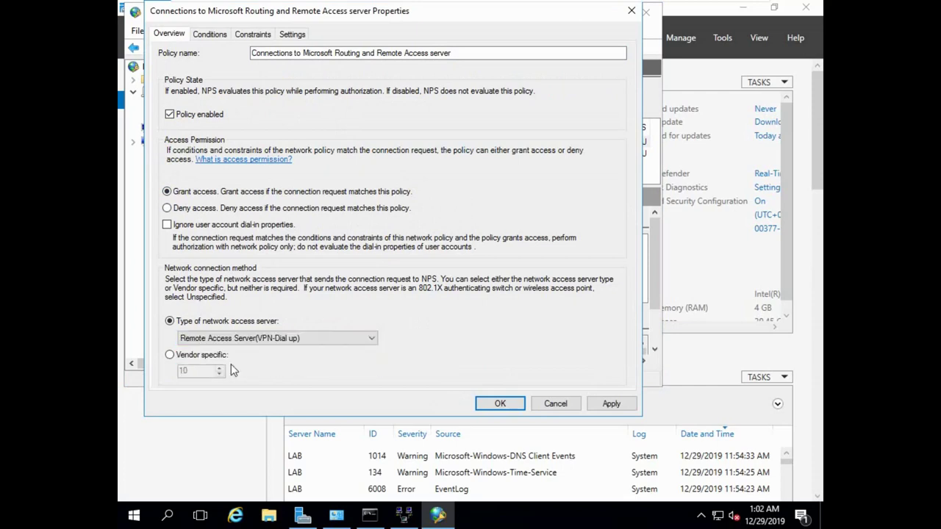
pyautogui.click(211, 35)
pyautogui.click(254, 35)
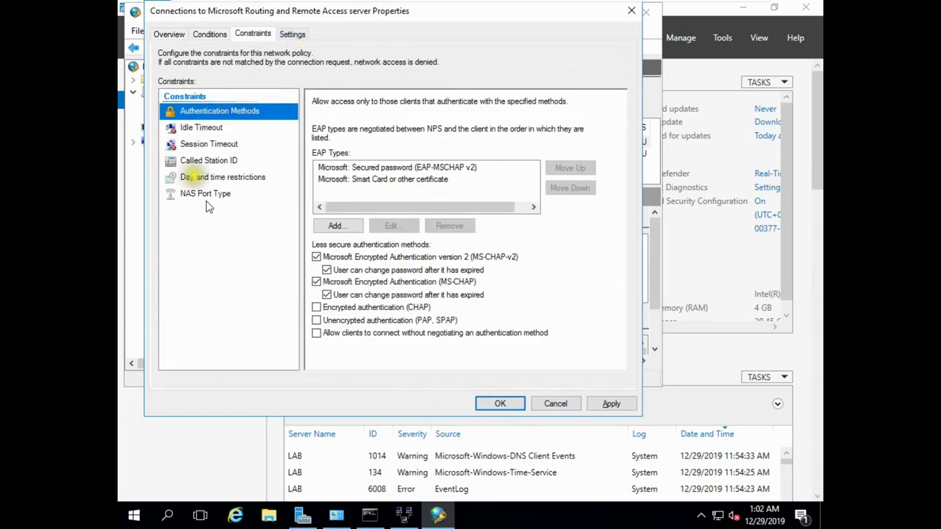
pyautogui.click(611, 404)
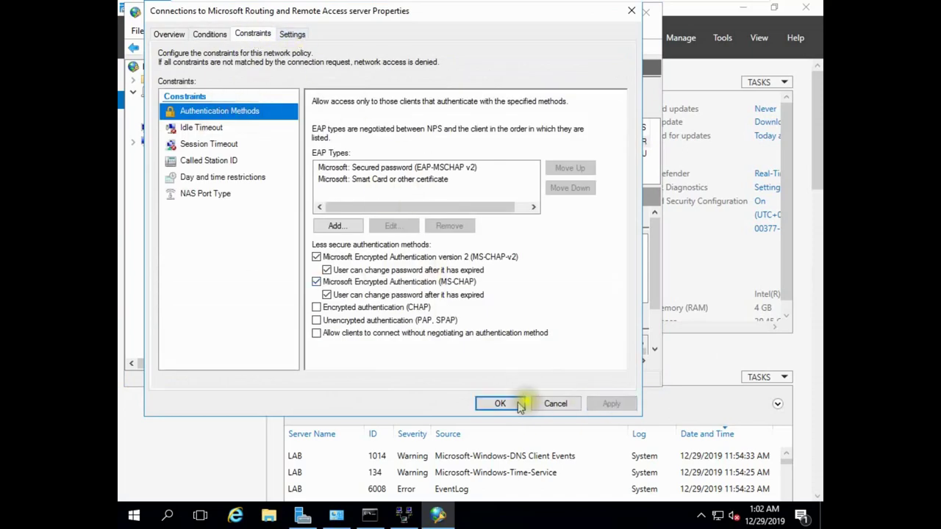
pyautogui.click(499, 403)
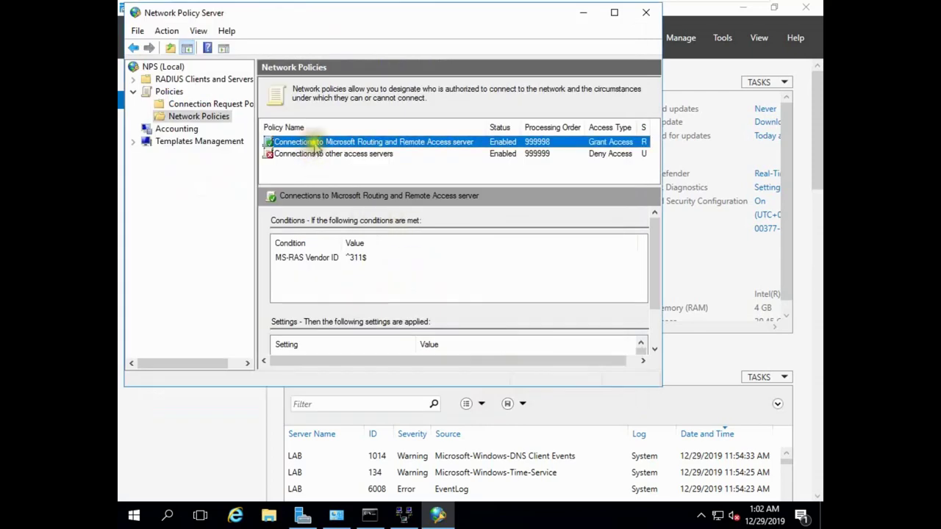
# Step: Set Connections to other access servers to Grant access with Remote Access Server (VPN-Dial up), then maximize the window
pyautogui.click(365, 156)
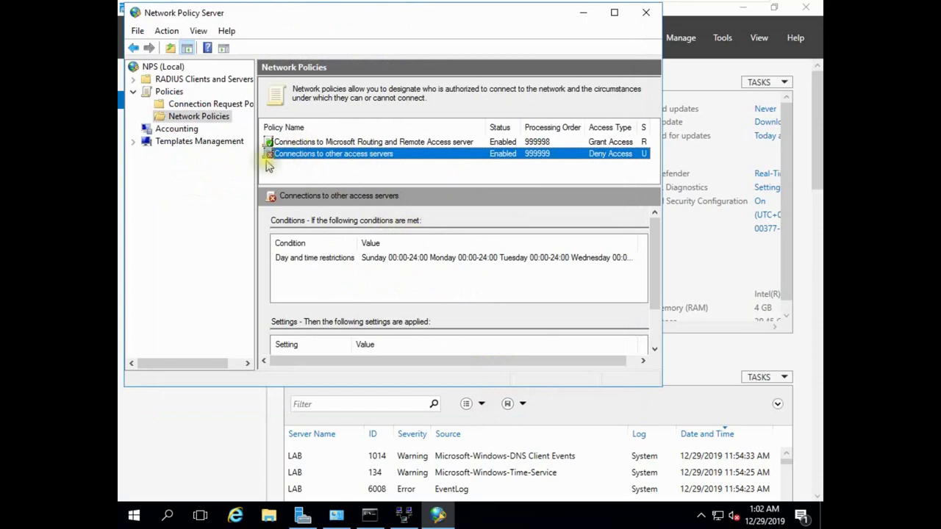
pyautogui.rightClick(310, 160)
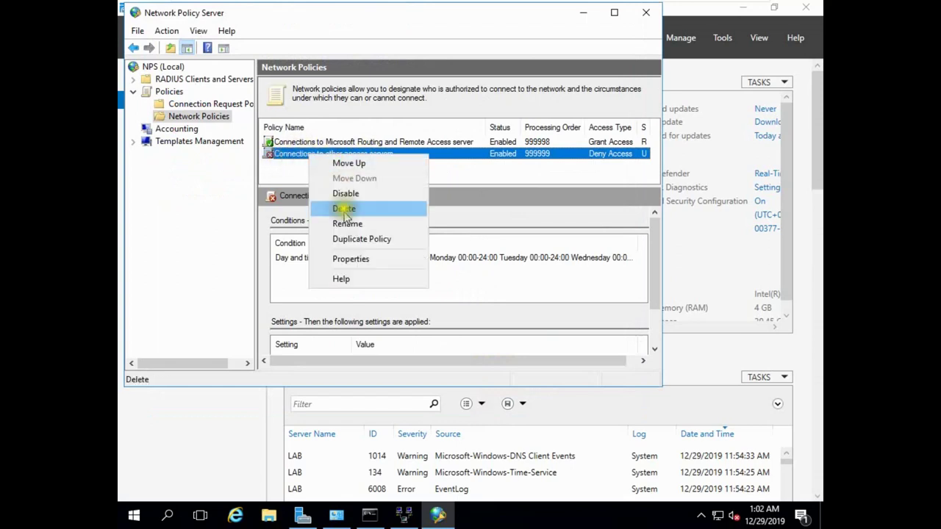
pyautogui.click(340, 256)
pyautogui.click(187, 193)
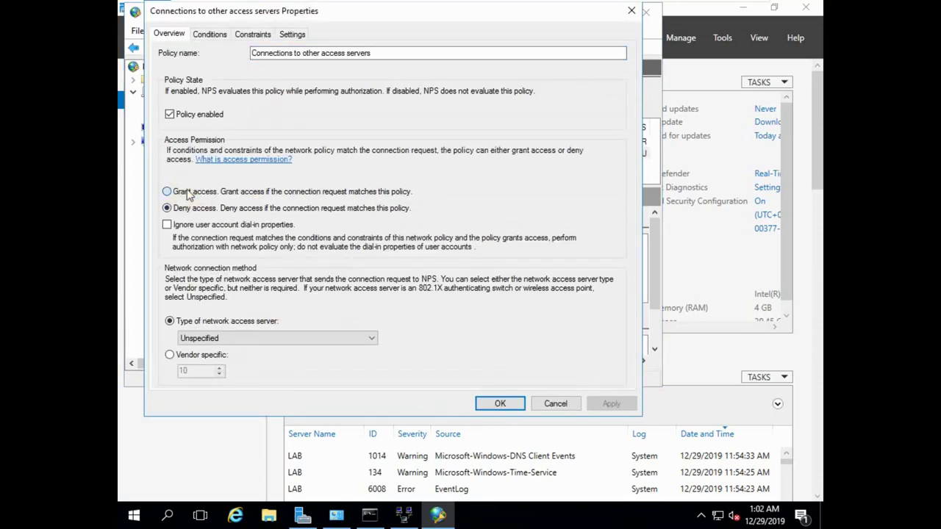
pyautogui.click(304, 339)
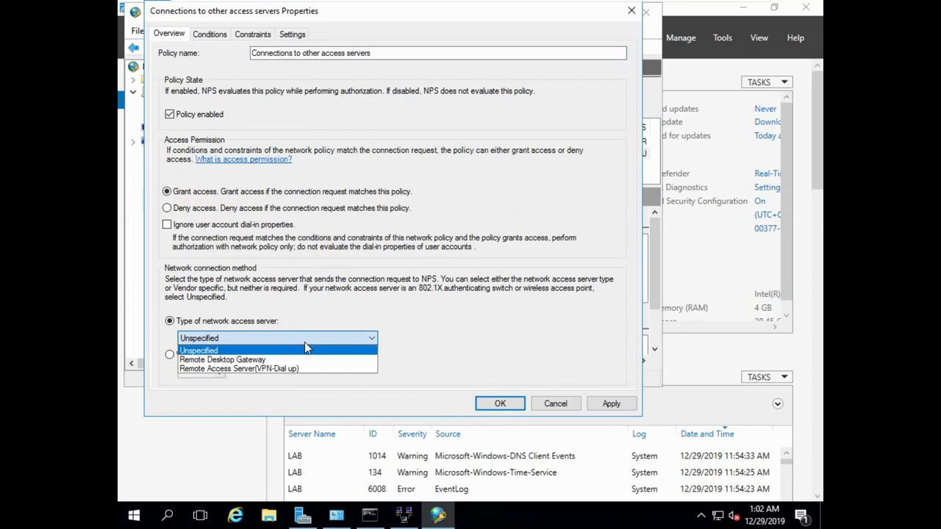
pyautogui.click(218, 369)
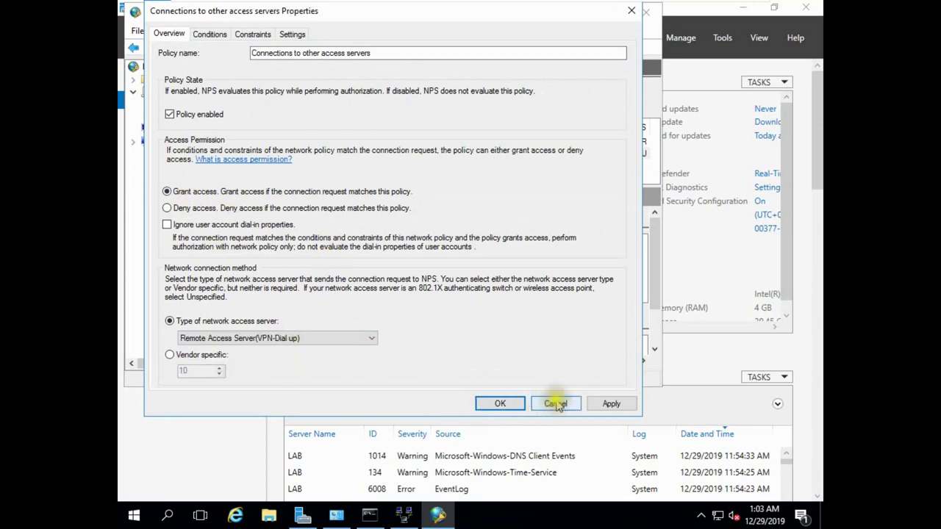
pyautogui.click(609, 403)
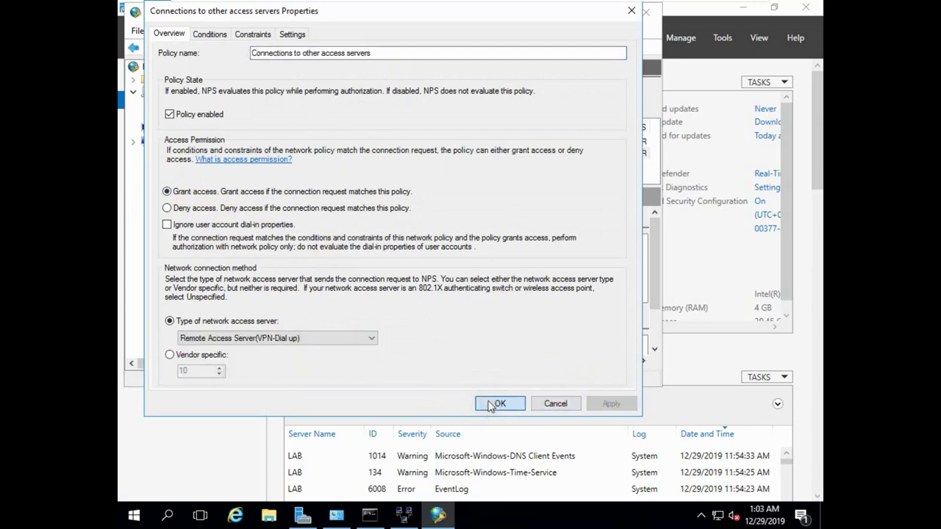
pyautogui.click(499, 403)
pyautogui.click(614, 13)
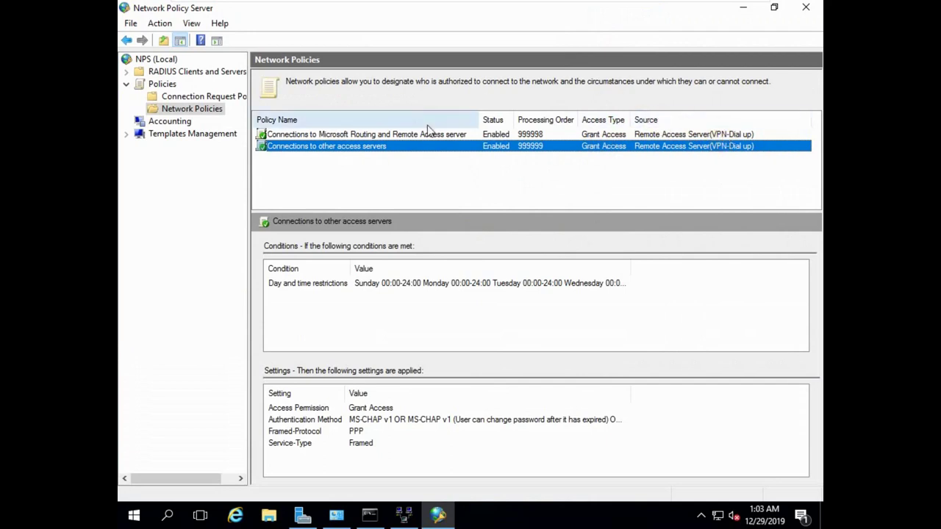
# Step: On client1, close the leftover connection details, status, Network and Sharing Center, ping and Network Connections windows
pyautogui.click(698, 11)
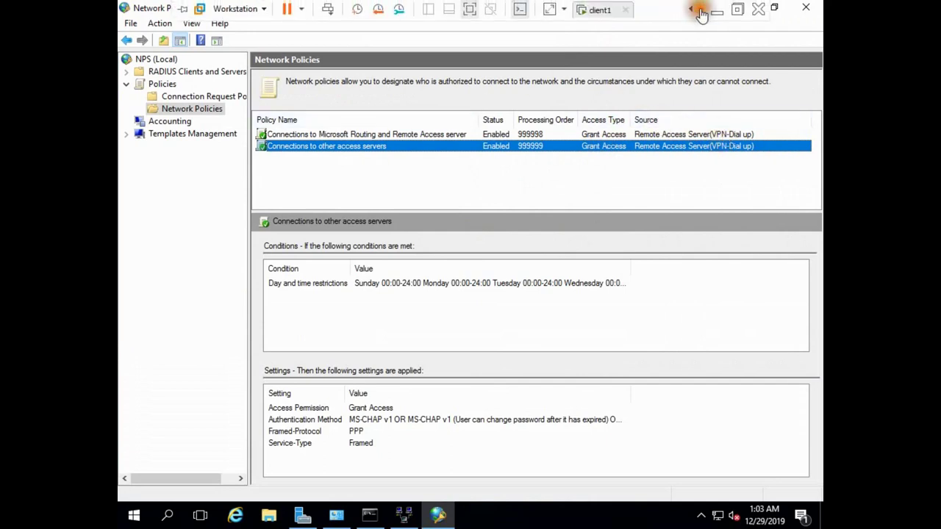
pyautogui.click(603, 10)
pyautogui.click(591, 139)
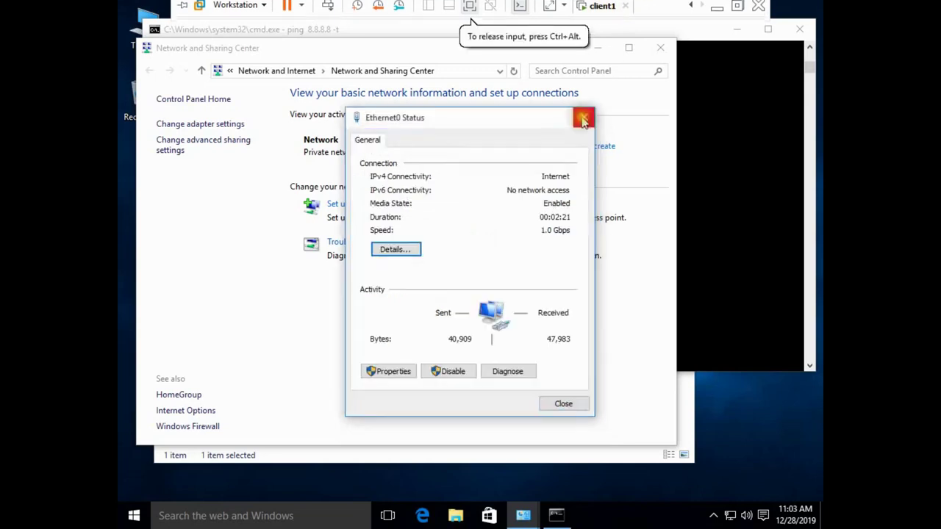
pyautogui.click(584, 118)
pyautogui.click(660, 48)
pyautogui.click(800, 30)
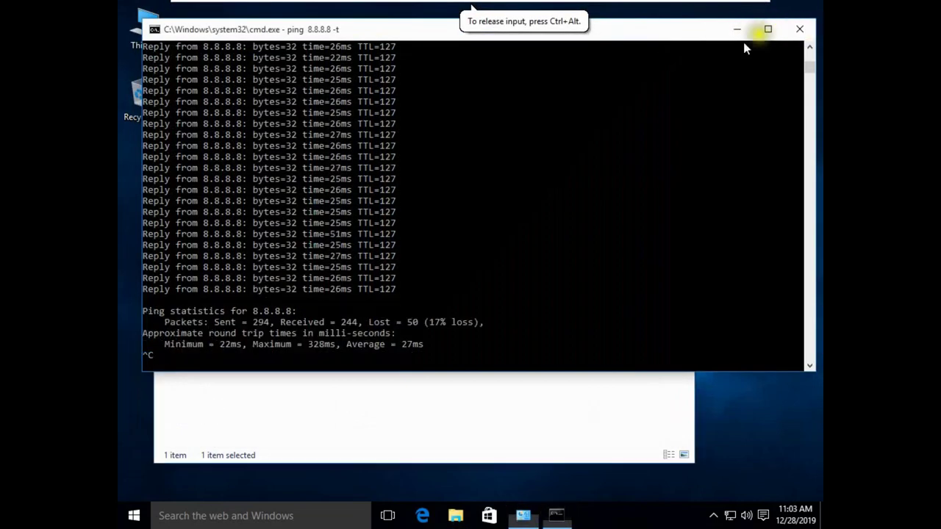
pyautogui.click(679, 64)
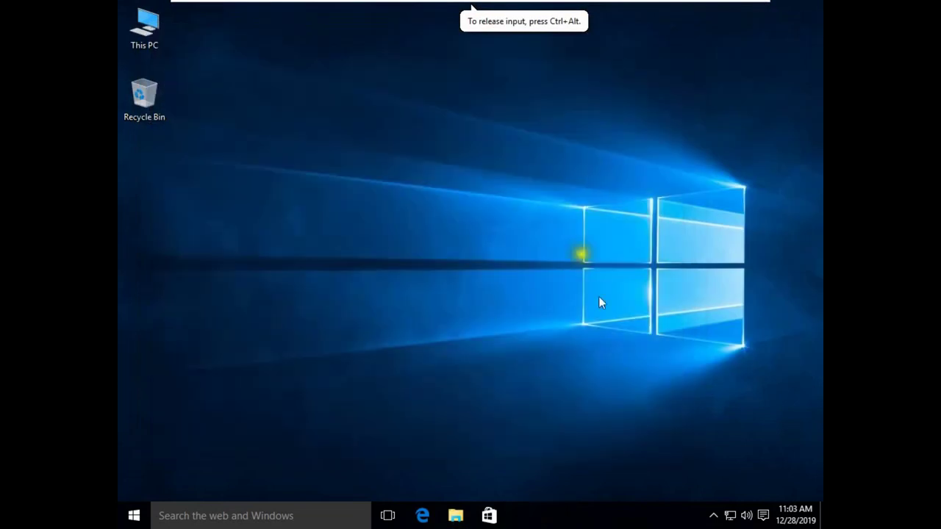
# Step: From Network and Sharing Center, start a workplace connection that uses a VPN over the Internet connection
pyautogui.rightClick(733, 520)
pyautogui.click(725, 506)
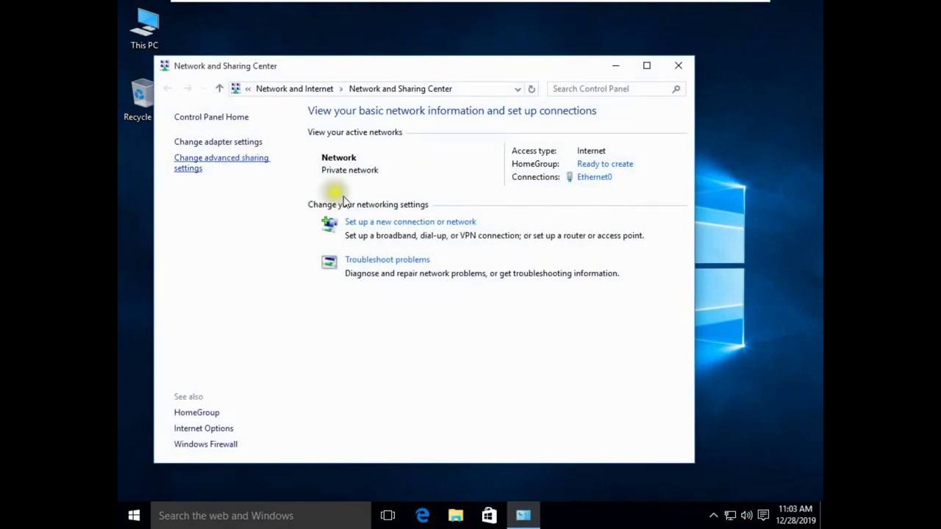
pyautogui.click(382, 222)
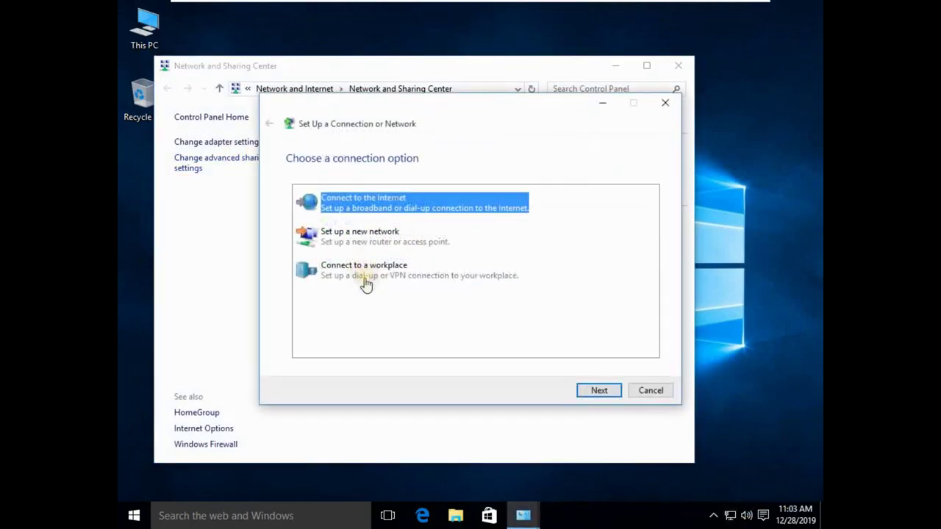
pyautogui.click(371, 277)
pyautogui.click(593, 391)
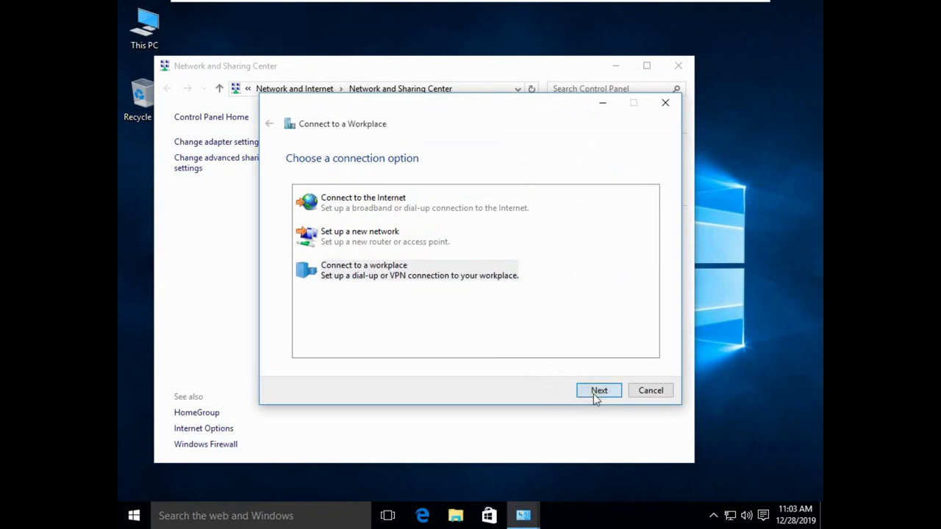
pyautogui.click(370, 200)
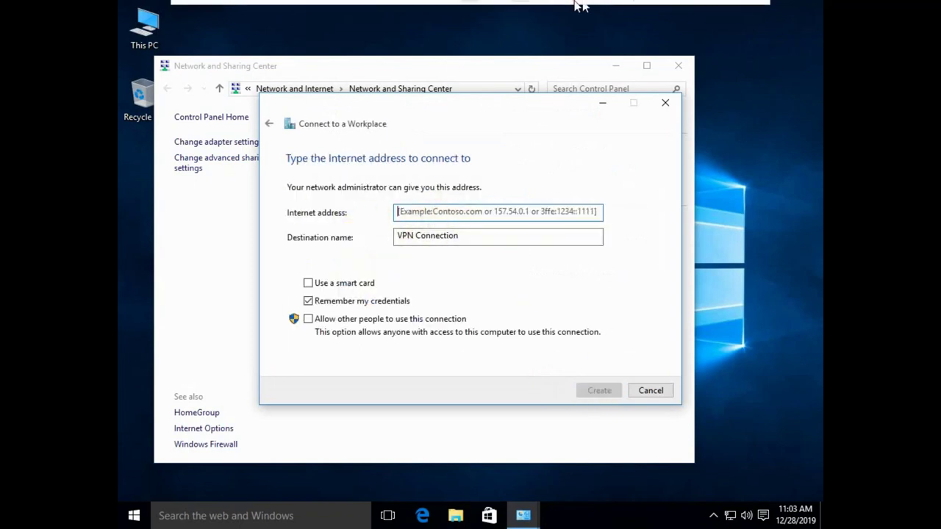
pyautogui.click(457, 191)
# Step: Close the Network Policy Server console on the Server 2016 machine, then return to client1
pyautogui.click(693, 7)
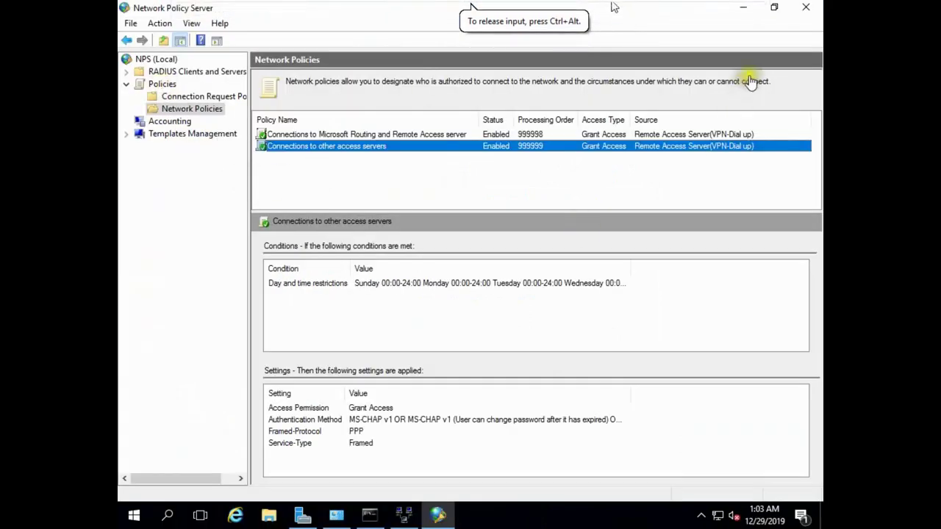
pyautogui.click(804, 8)
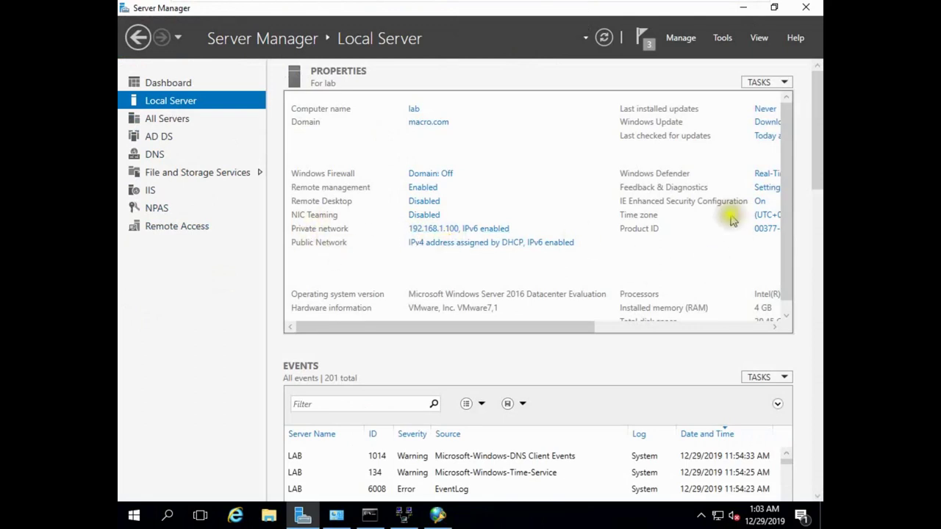
pyautogui.moveTo(621, 6)
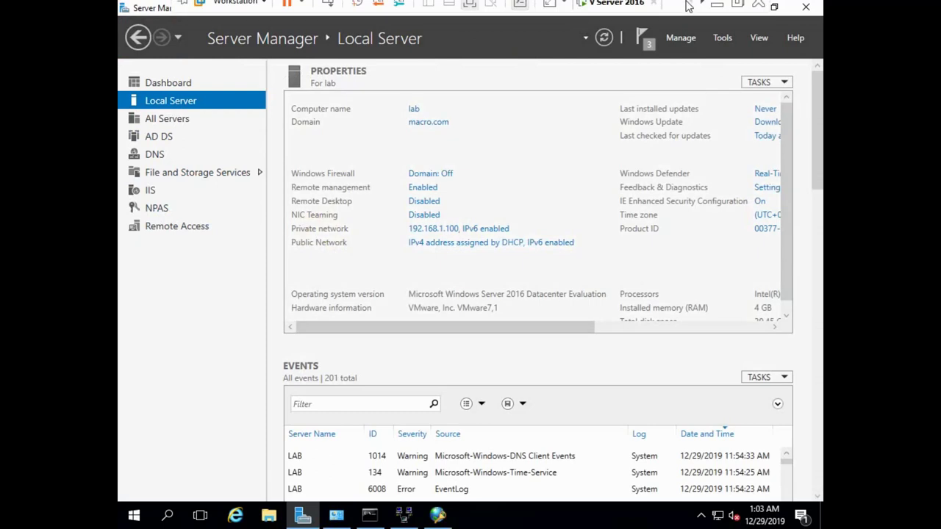
pyautogui.click(698, 8)
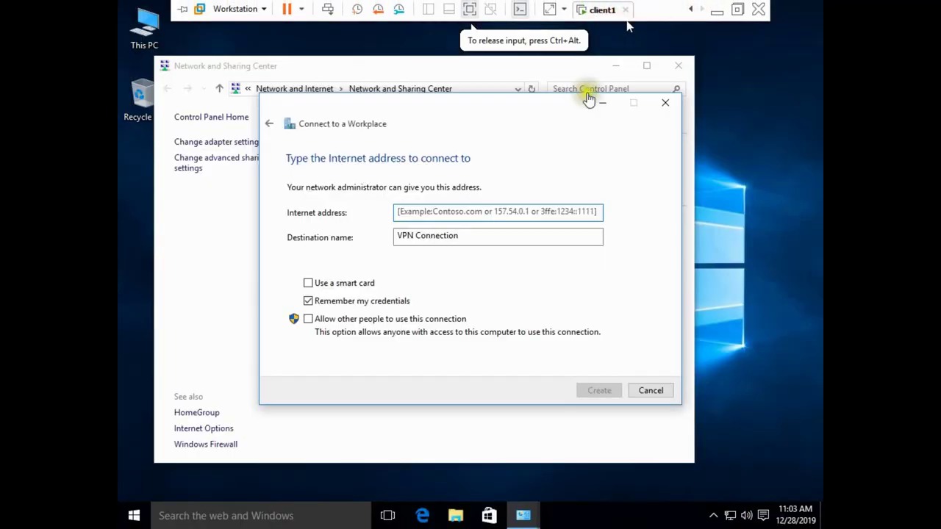
# Step: Enter server address 192.168.1.100, allow other users to use it, and create the VPN connection
pyautogui.click(456, 213)
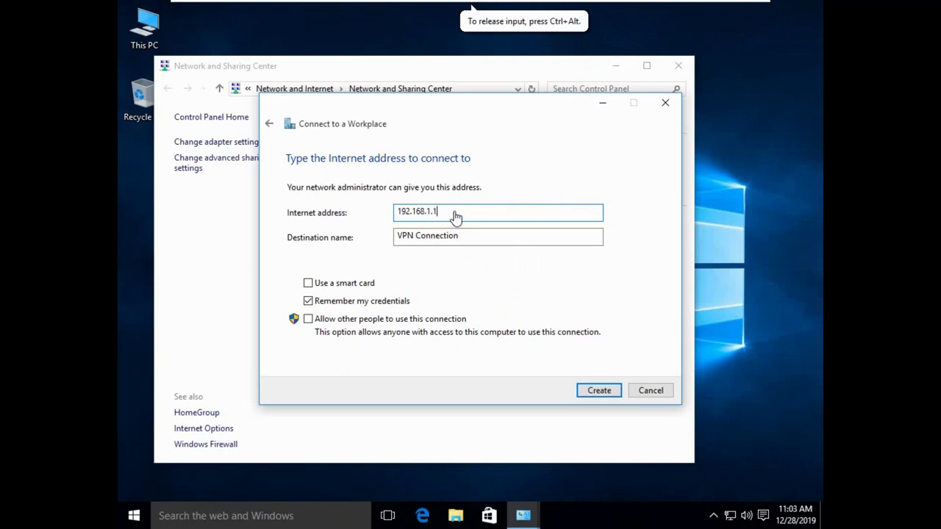
pyautogui.click(324, 321)
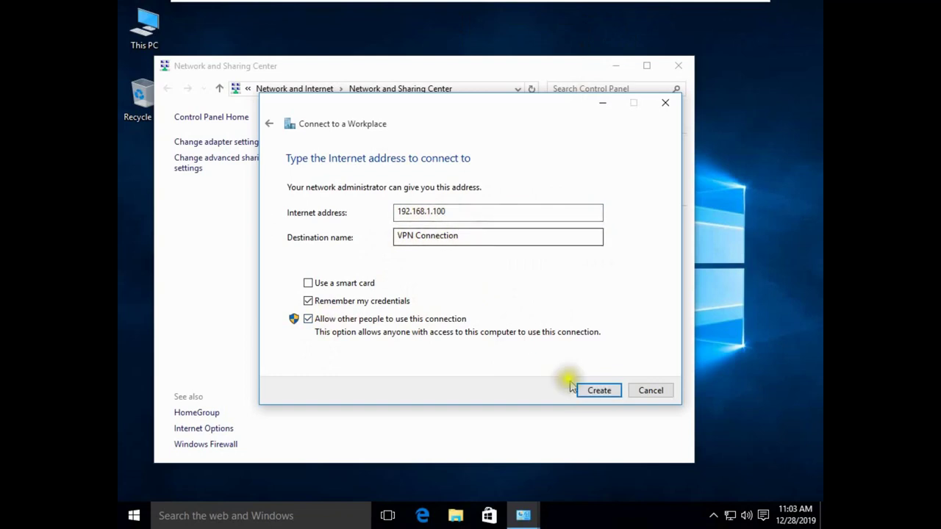
pyautogui.click(592, 392)
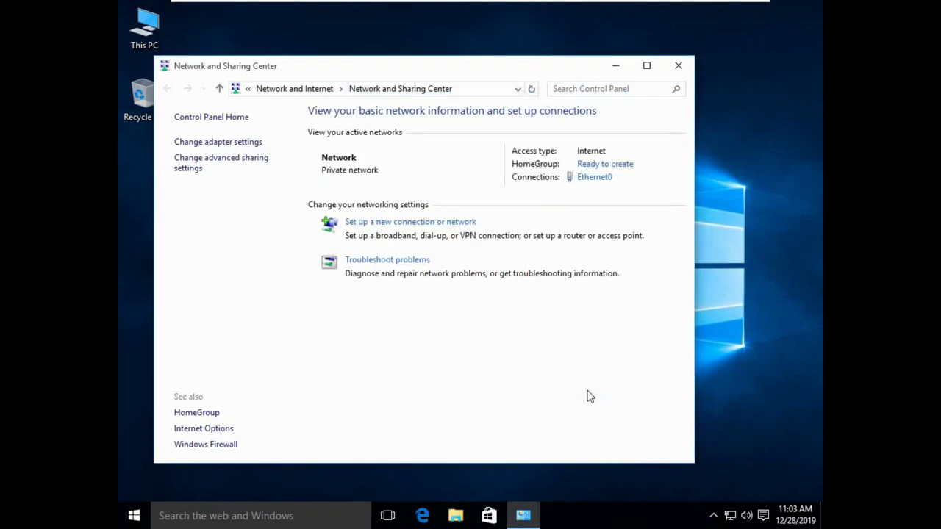
# Step: Start connecting the VPN Connection from the network adapters list
pyautogui.click(234, 142)
pyautogui.rightClick(403, 147)
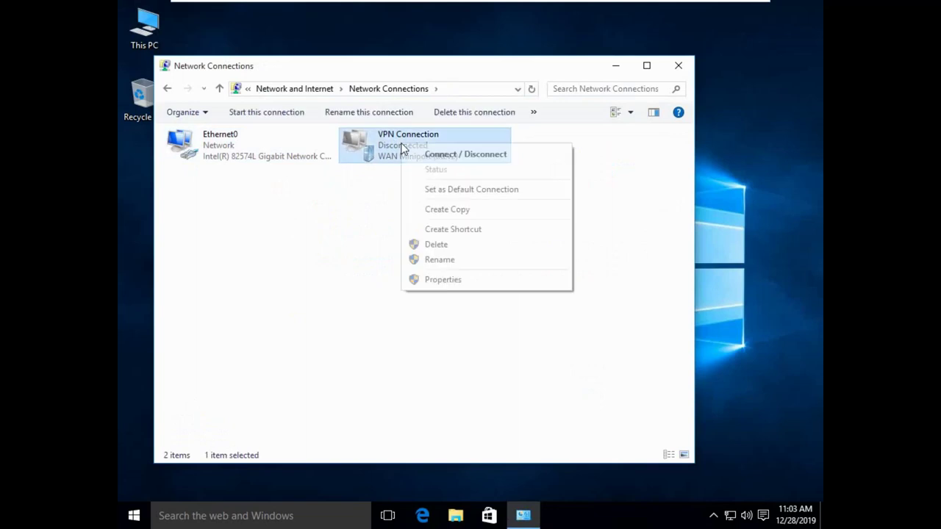
pyautogui.click(426, 153)
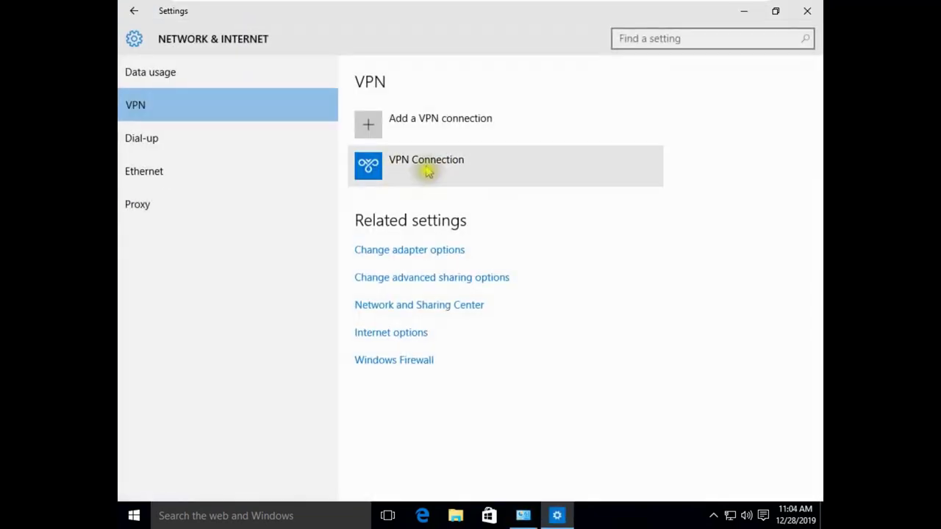
pyautogui.click(390, 164)
pyautogui.click(462, 212)
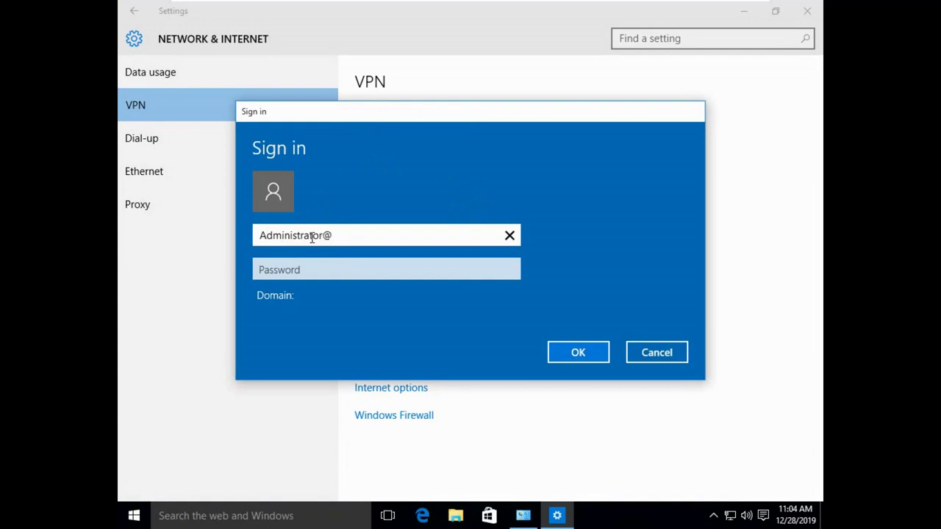
# Step: Sign the VPN in with the domain administrator's user name and password
pyautogui.click(694, 10)
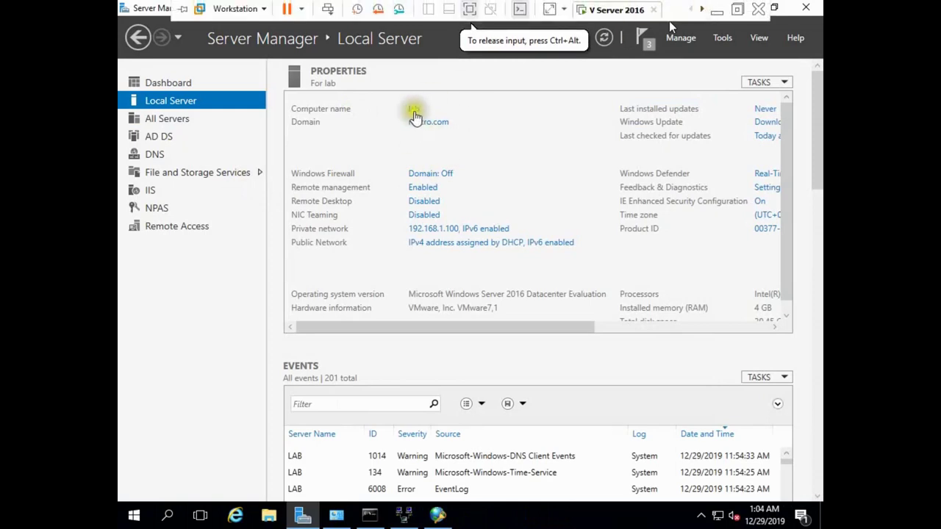
pyautogui.click(702, 12)
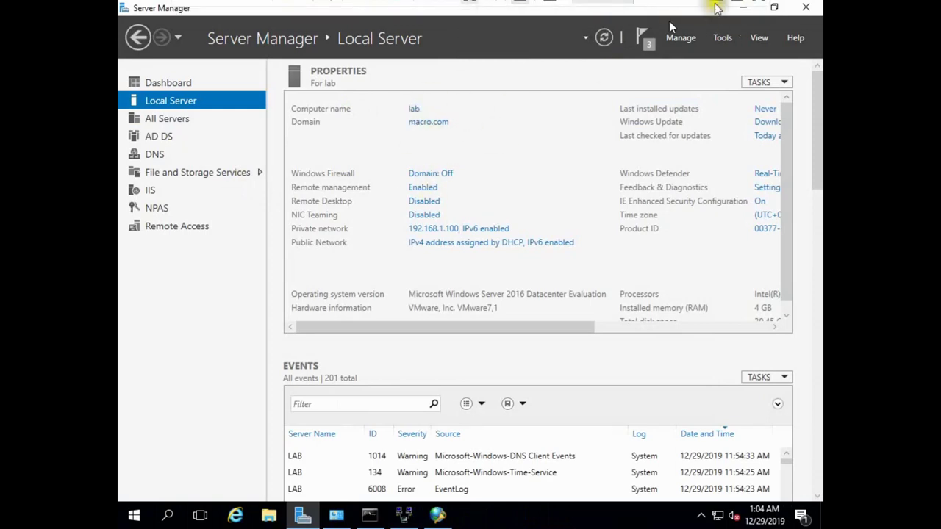
pyautogui.click(625, 9)
pyautogui.click(381, 241)
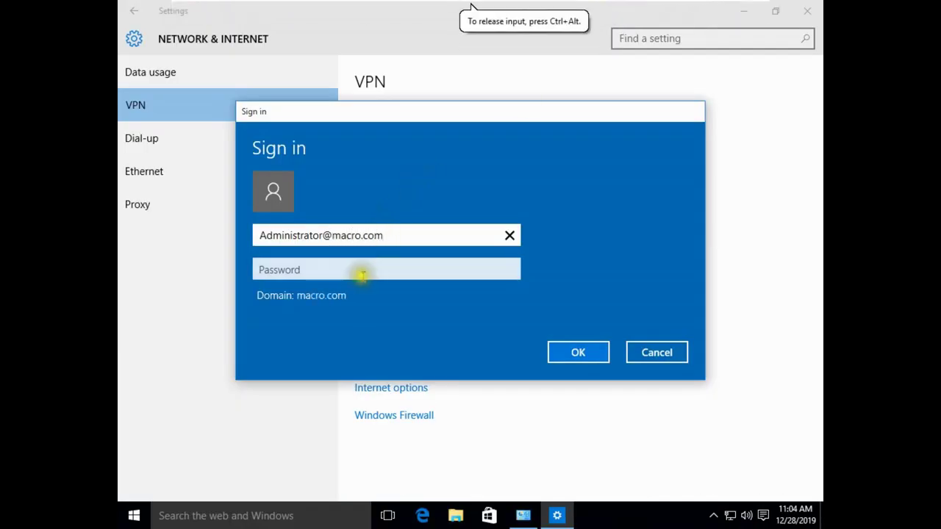
pyautogui.click(360, 274)
pyautogui.write('Pa')
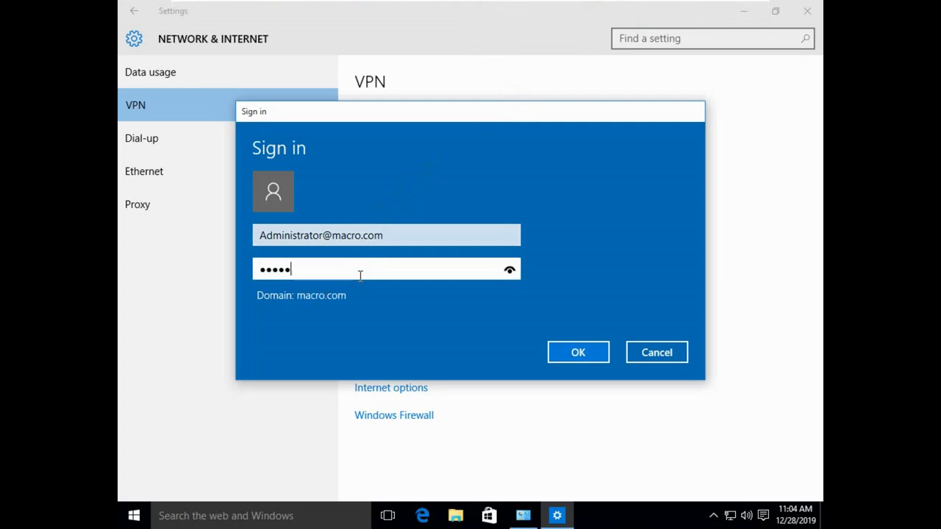
pyautogui.press('Return')
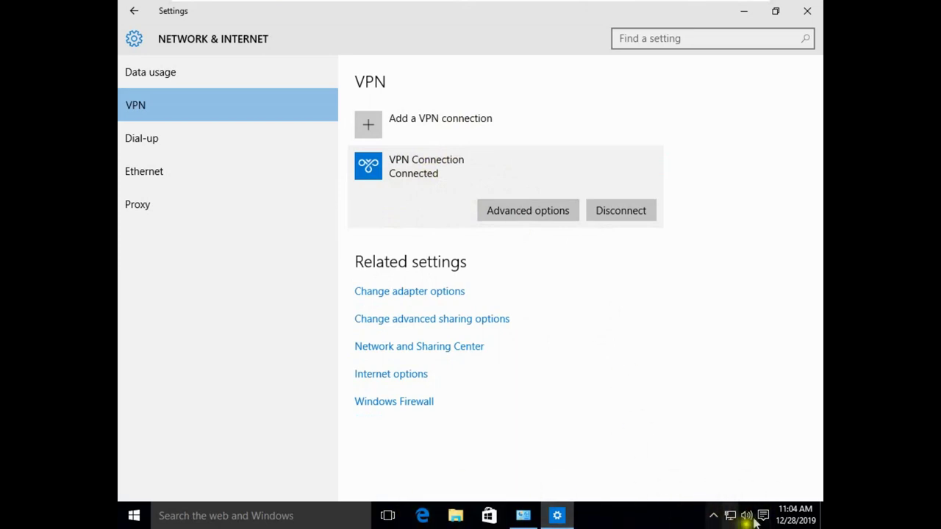
# Step: Run ping 8.8.8.8 -t in Command Prompt, getting 25–27 ms replies, then minimize the console
pyautogui.click(282, 517)
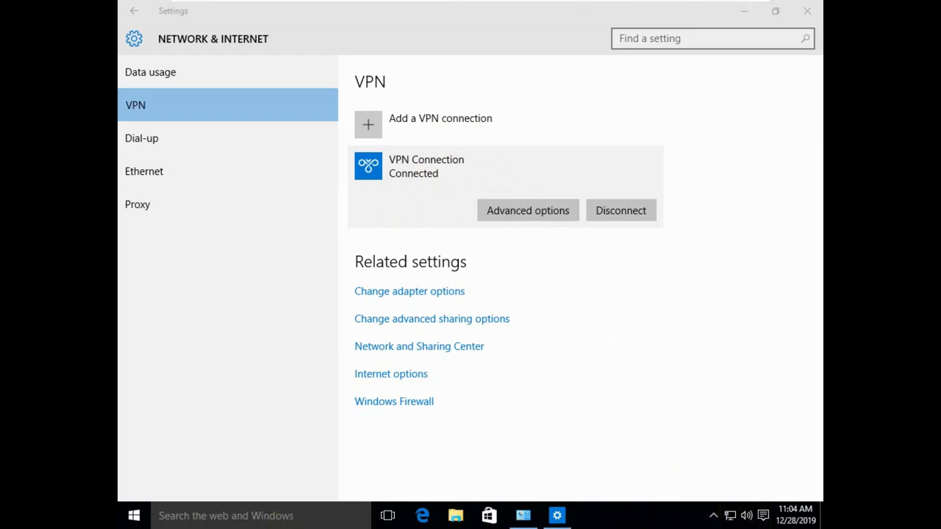
pyautogui.write('cmd')
pyautogui.press('Return')
pyautogui.click(319, 379)
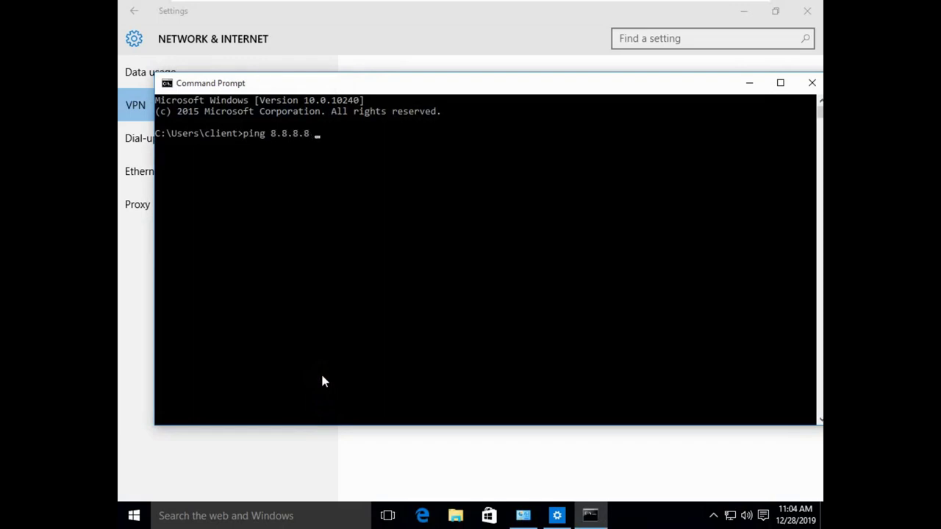
pyautogui.press('Return')
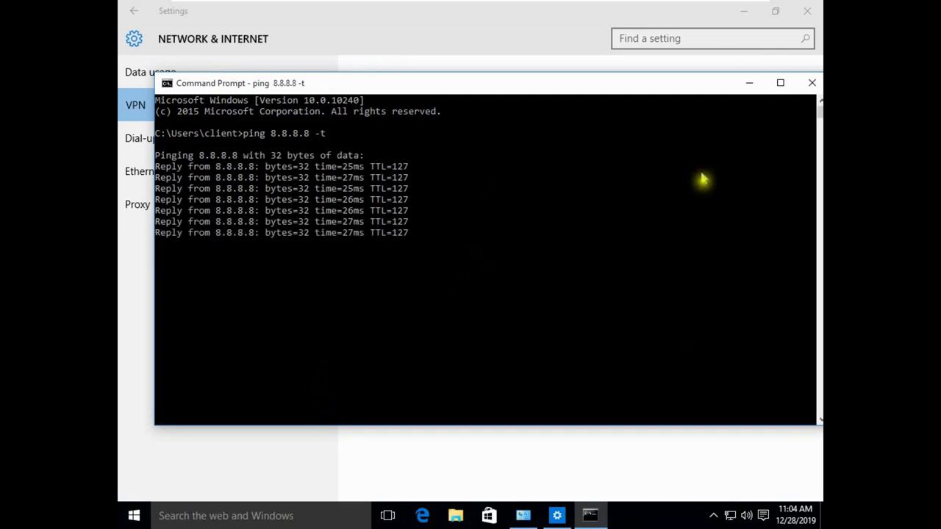
pyautogui.click(749, 83)
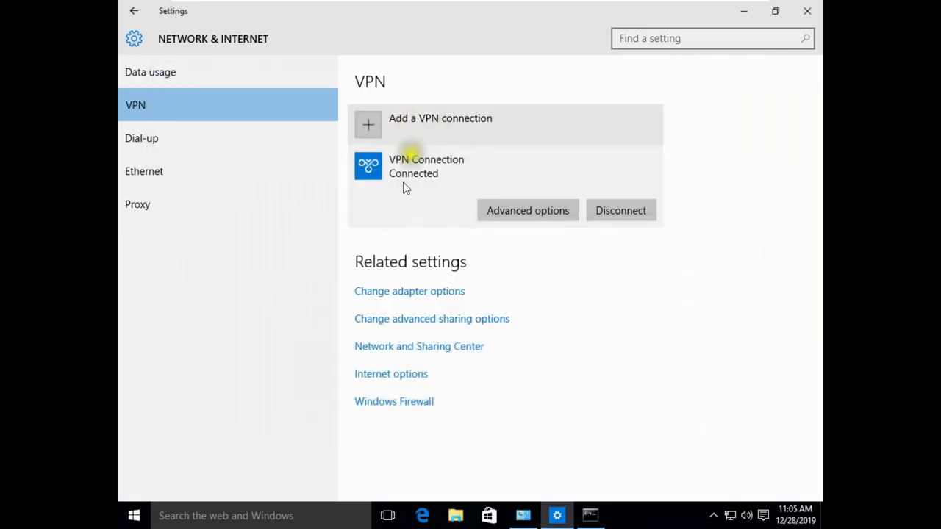
# Step: Browse \\192.168.1.100 in File Explorer to see its netlogon and sysvol shares, then close Explorer
pyautogui.click(456, 515)
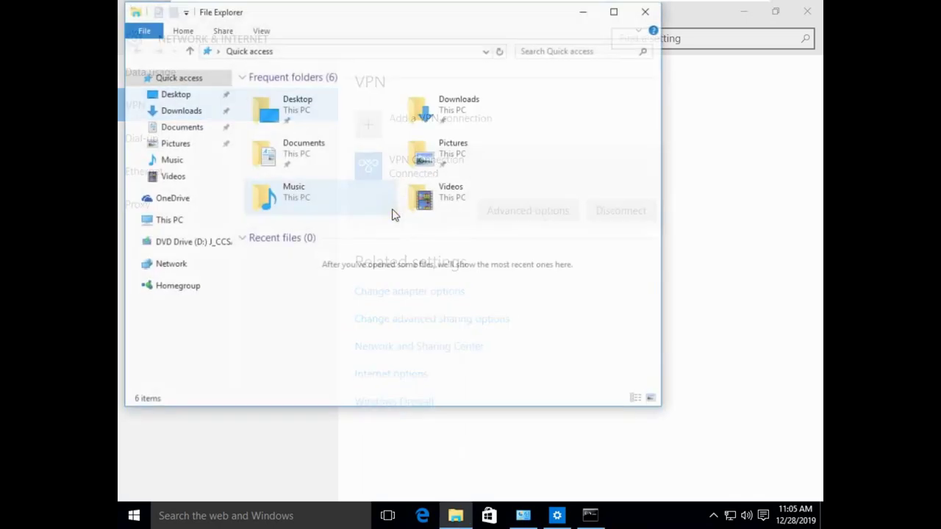
pyautogui.click(174, 222)
pyautogui.click(178, 266)
pyautogui.click(267, 51)
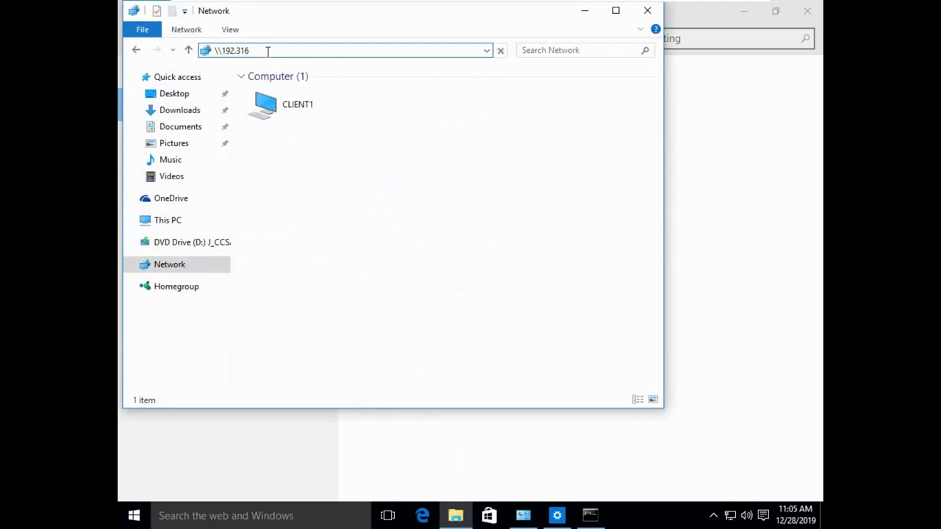
pyautogui.write('\\\\192.168.1.1')
pyautogui.hotkey('ctrl', 'a')
pyautogui.click(270, 49)
pyautogui.write('00')
pyautogui.press('Return')
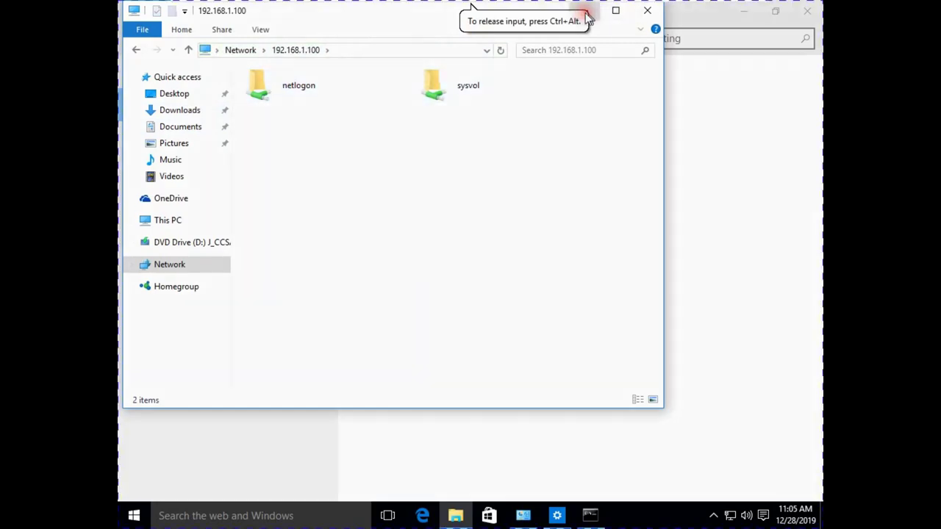
pyautogui.click(641, 7)
pyautogui.moveTo(642, 7)
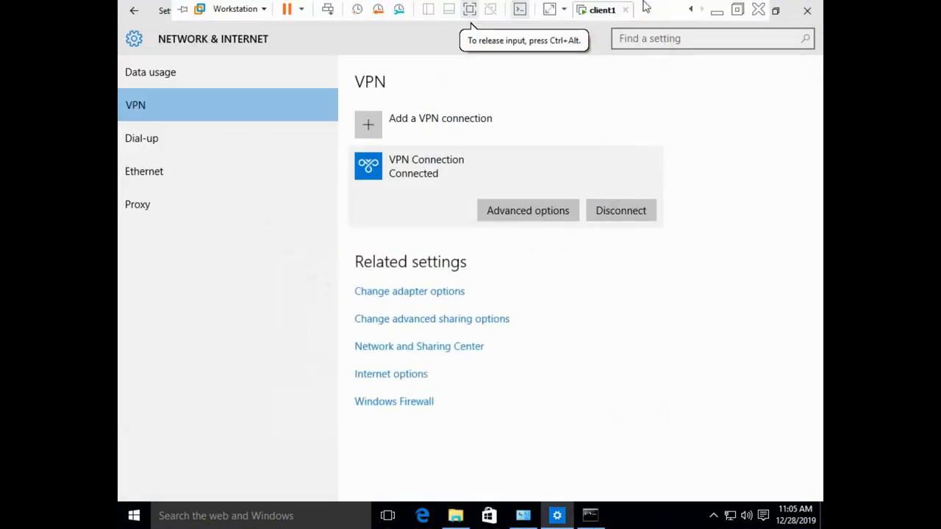
pyautogui.click(695, 12)
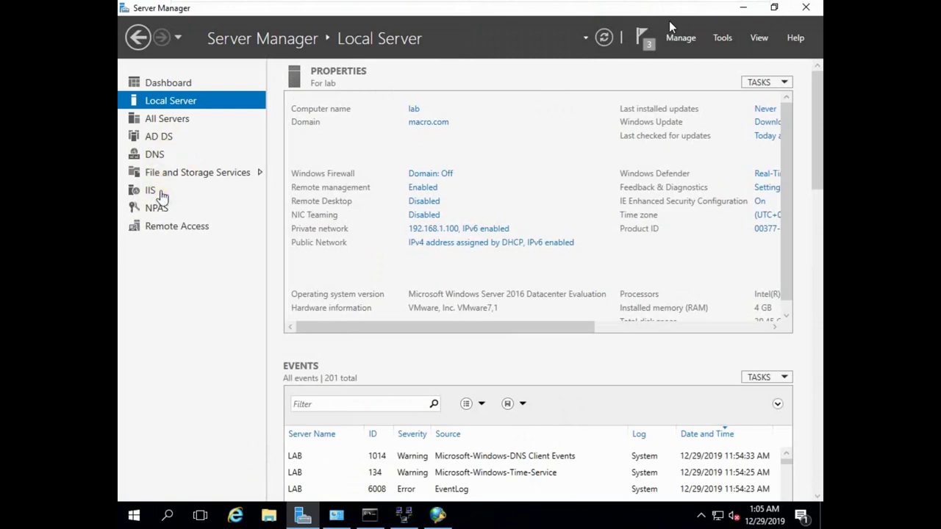
pyautogui.click(236, 514)
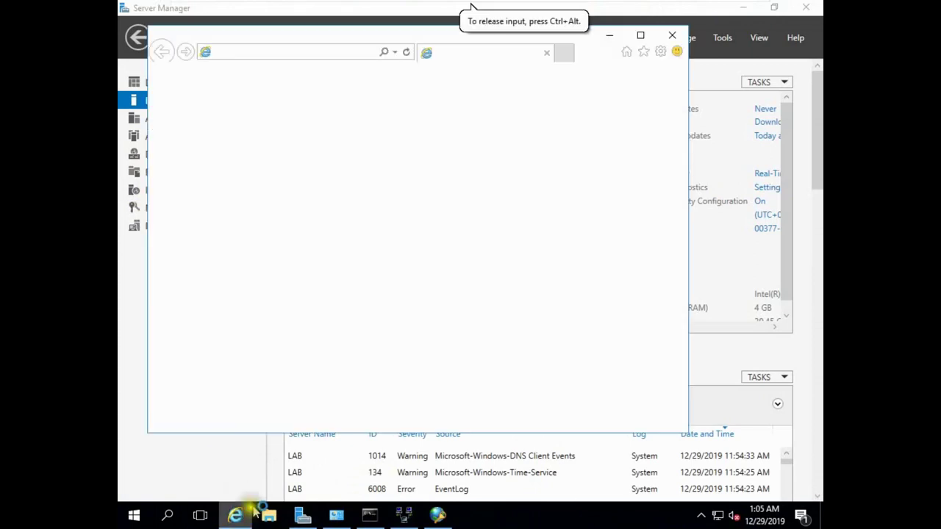
pyautogui.click(287, 53)
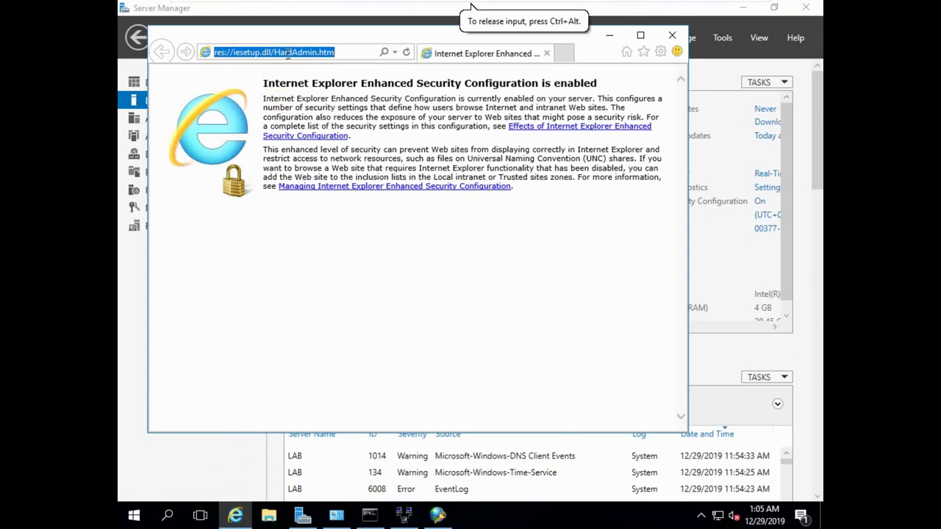
pyautogui.write('loca')
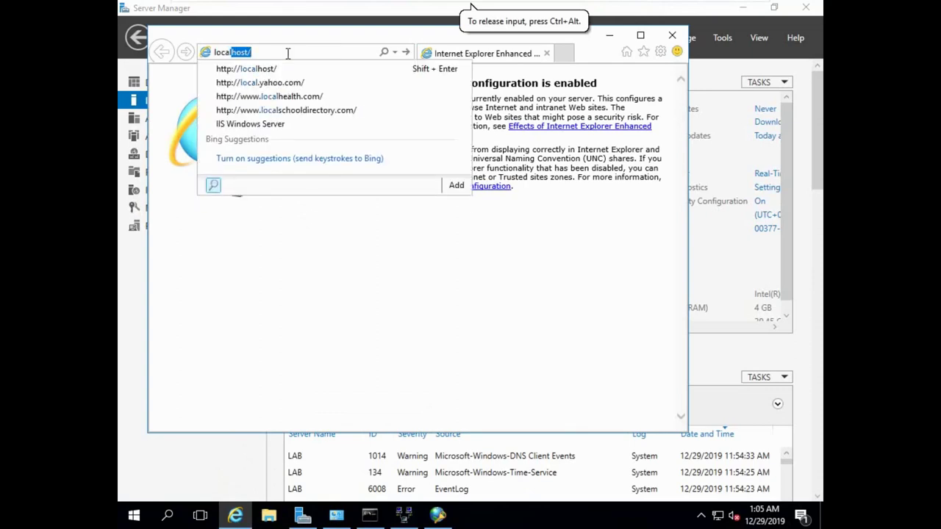
pyautogui.write('l')
pyautogui.press('Return')
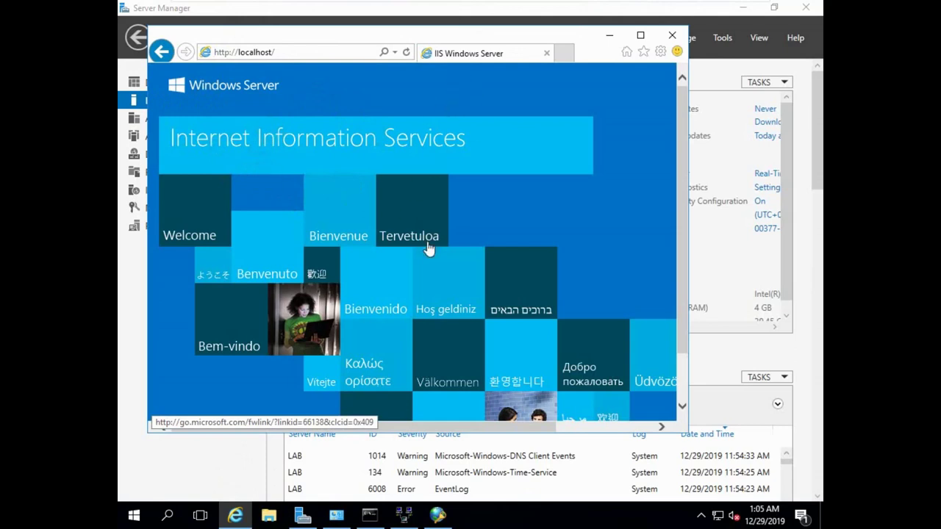
pyautogui.scroll(-2, 438, 275)
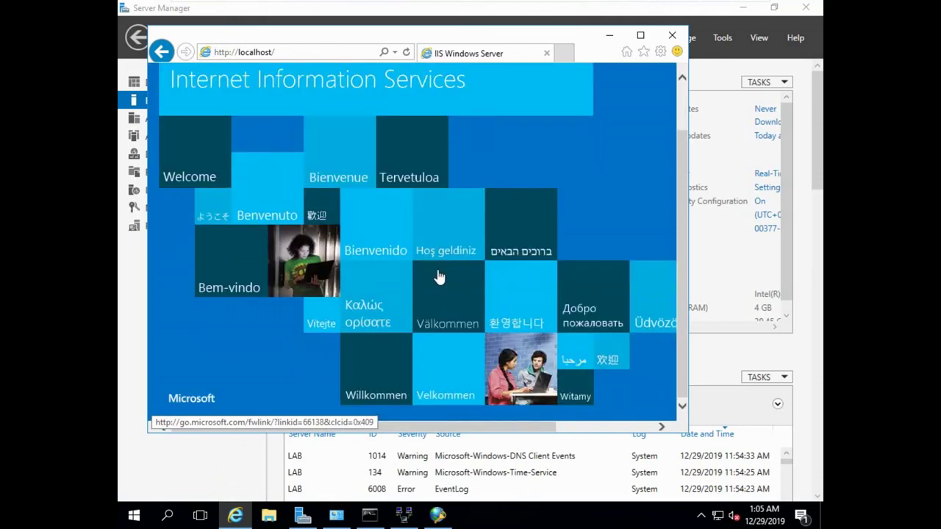
pyautogui.click(406, 161)
# Step: Switch back to the client1 virtual machine's VPN settings
pyautogui.moveTo(611, 6)
pyautogui.click(690, 9)
pyautogui.click(604, 11)
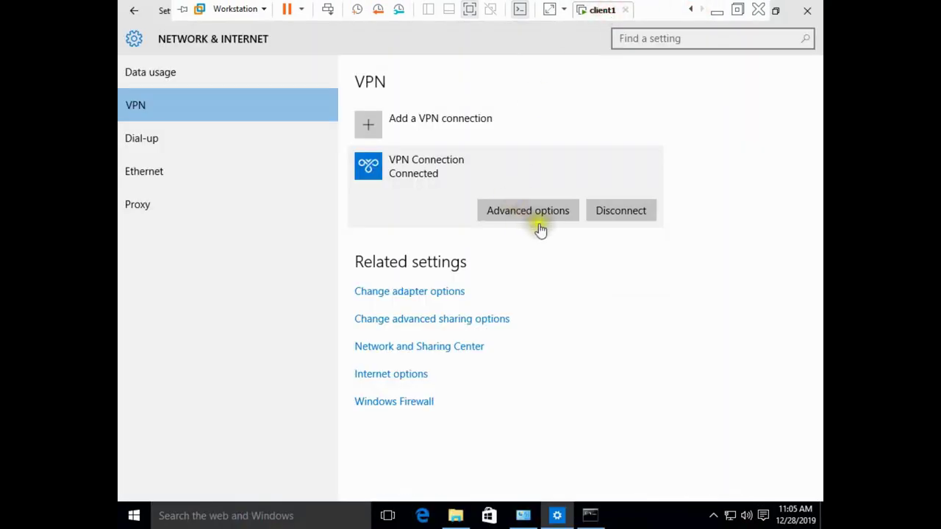
pyautogui.click(425, 517)
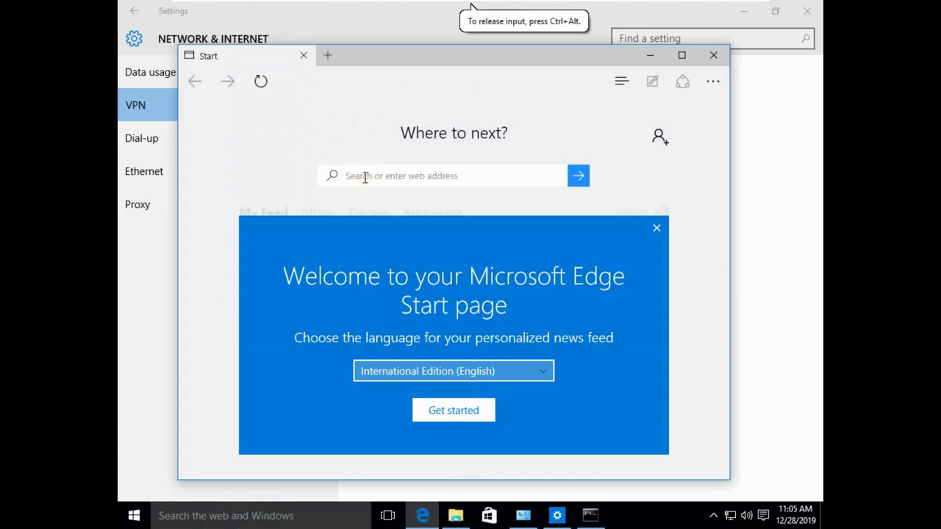
pyautogui.click(365, 177)
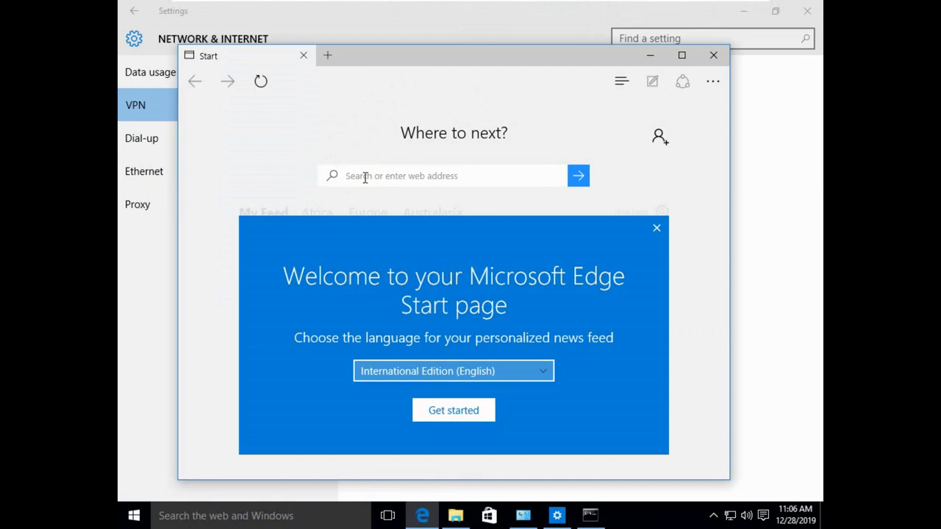
pyautogui.write('192.3')
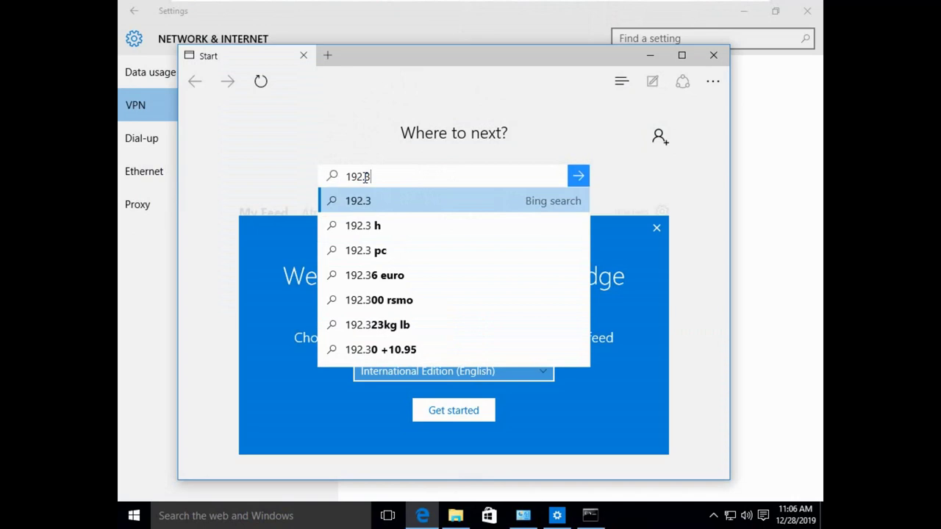
pyautogui.press('BackSpace')
pyautogui.write('168.1.100/')
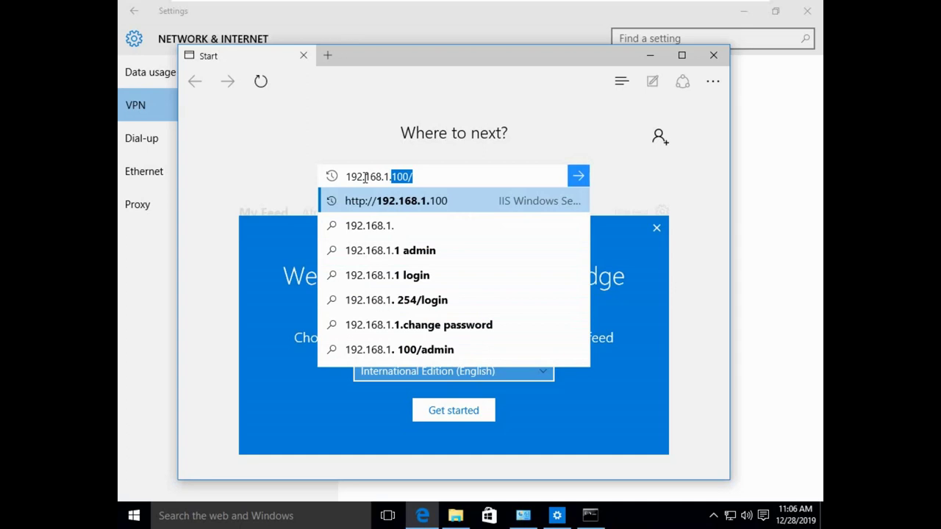
pyautogui.press('Return')
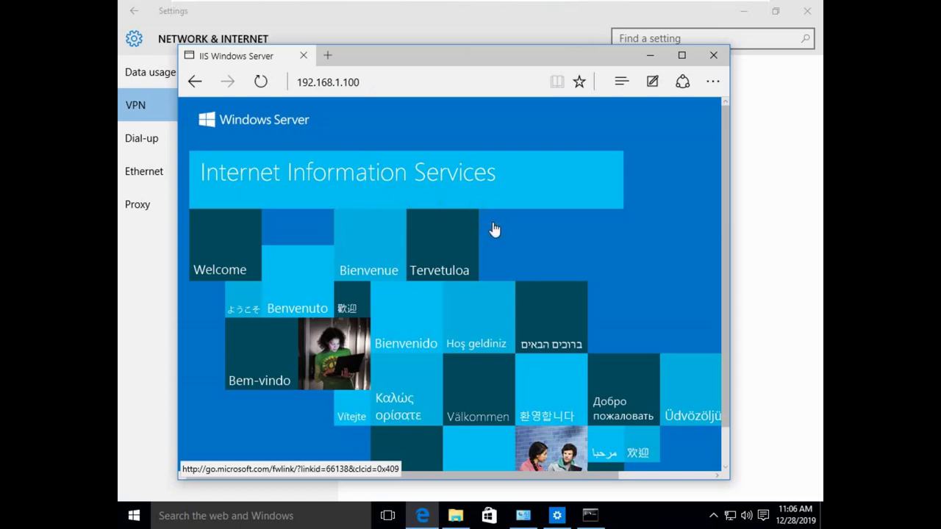
pyautogui.click(378, 81)
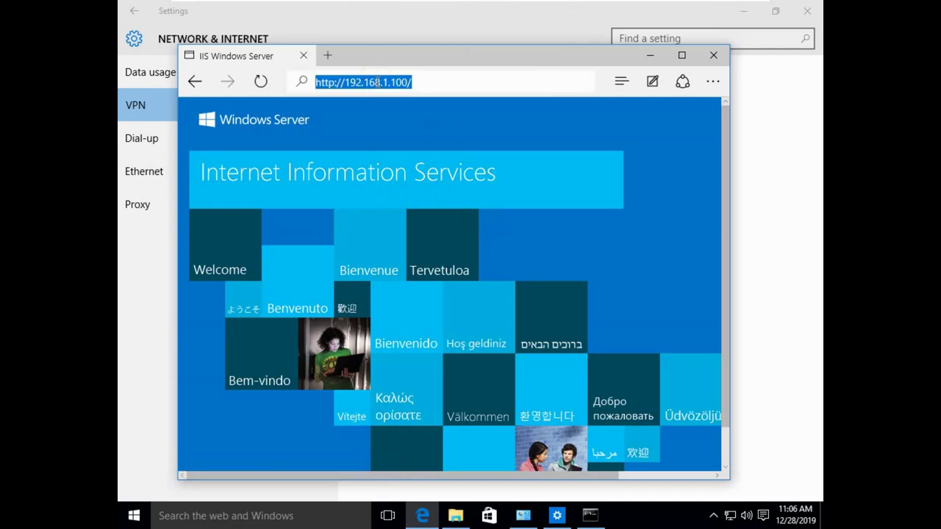
pyautogui.click(443, 89)
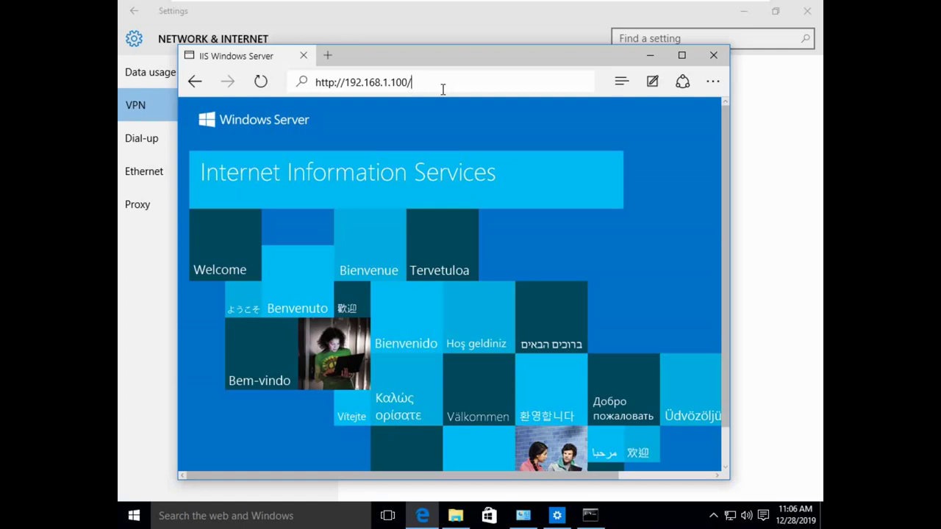
# Step: Minimize Edge and open Network Connections, showing the PPTP VPN Connection
pyautogui.moveTo(563, 5)
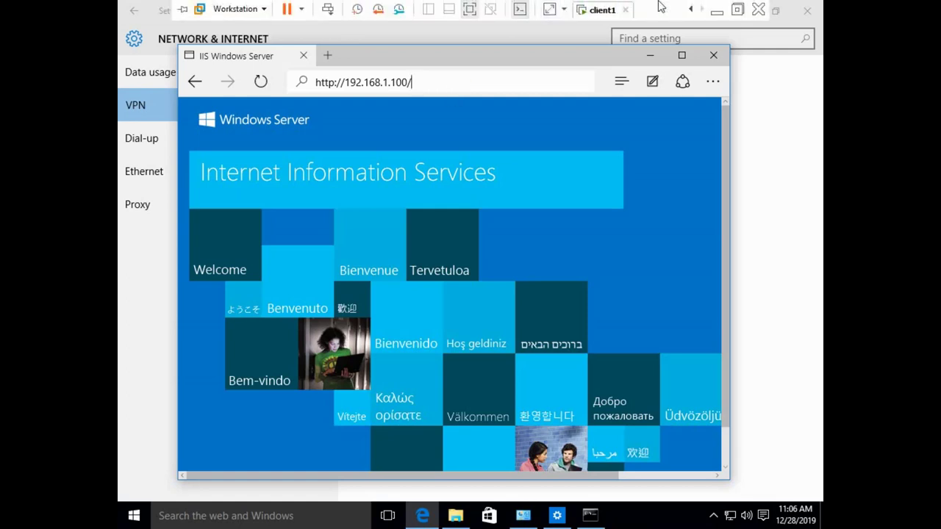
pyautogui.click(695, 11)
pyautogui.click(650, 56)
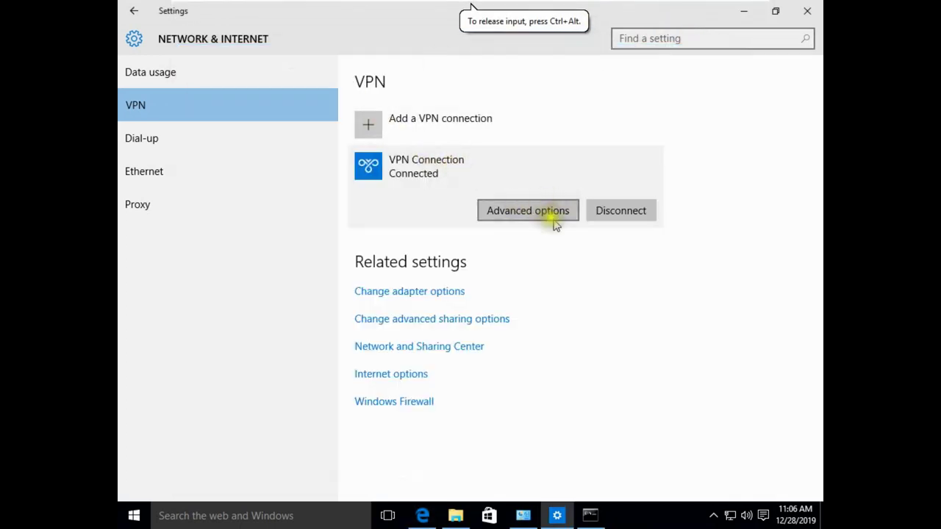
pyautogui.click(522, 515)
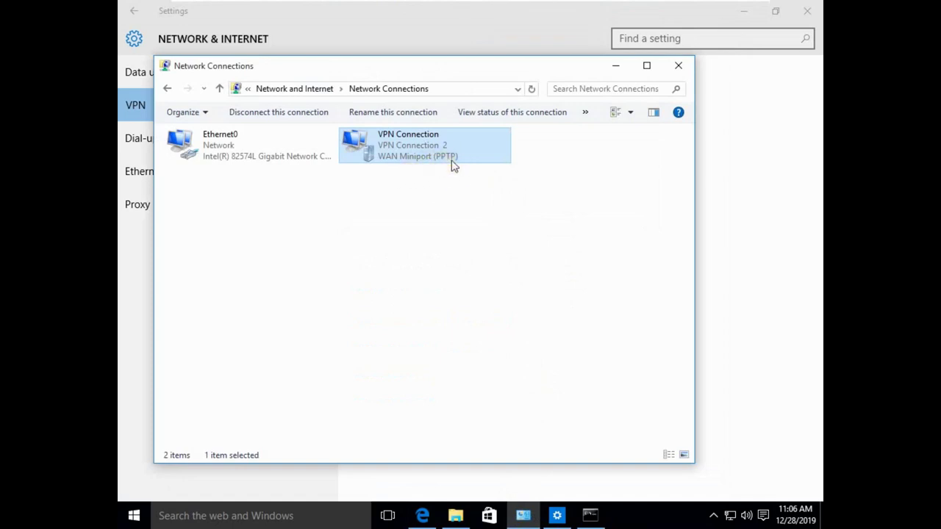
pyautogui.click(515, 154)
# Step: Refresh NAT statistics and select the single connected remote access client, the domain administrator
pyautogui.moveTo(626, 5)
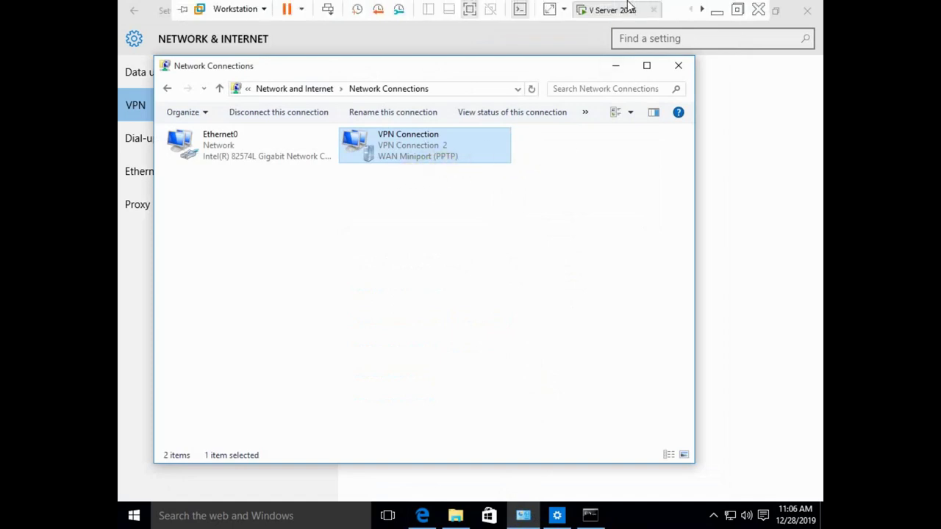
pyautogui.click(616, 22)
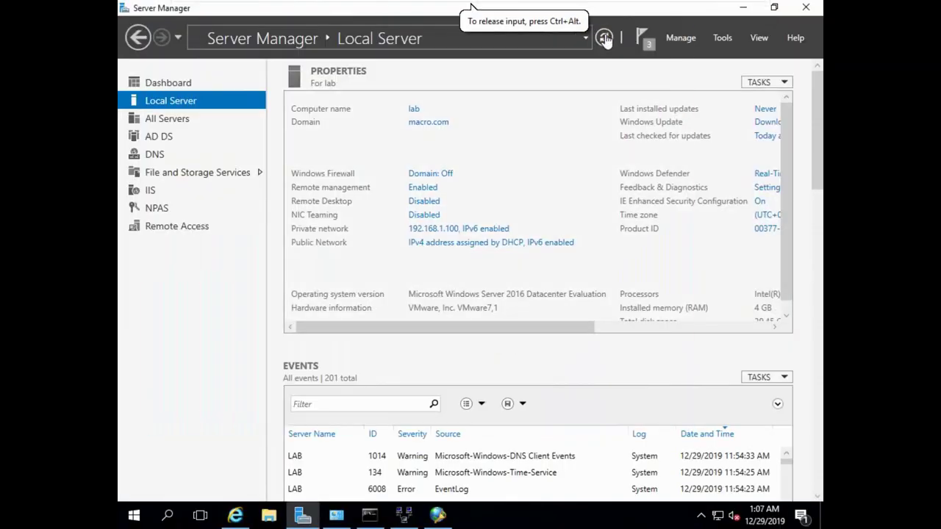
pyautogui.click(404, 515)
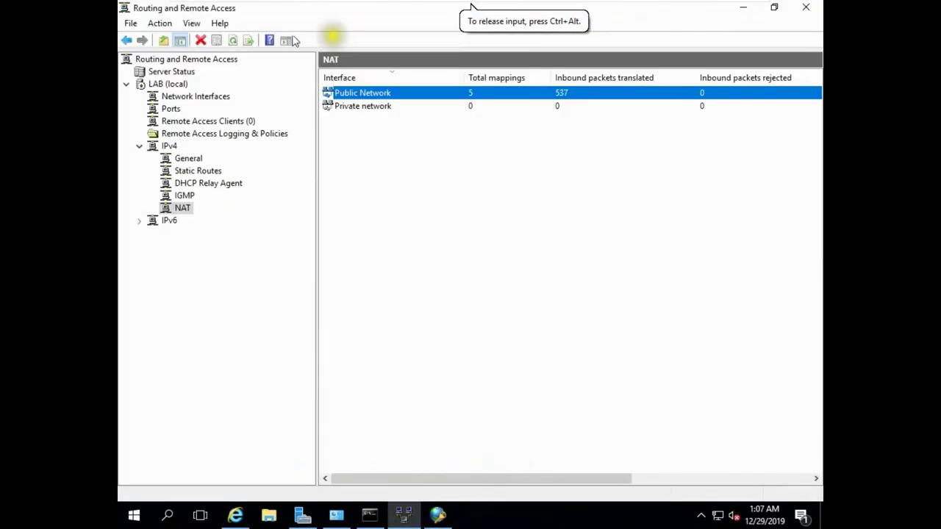
pyautogui.click(233, 42)
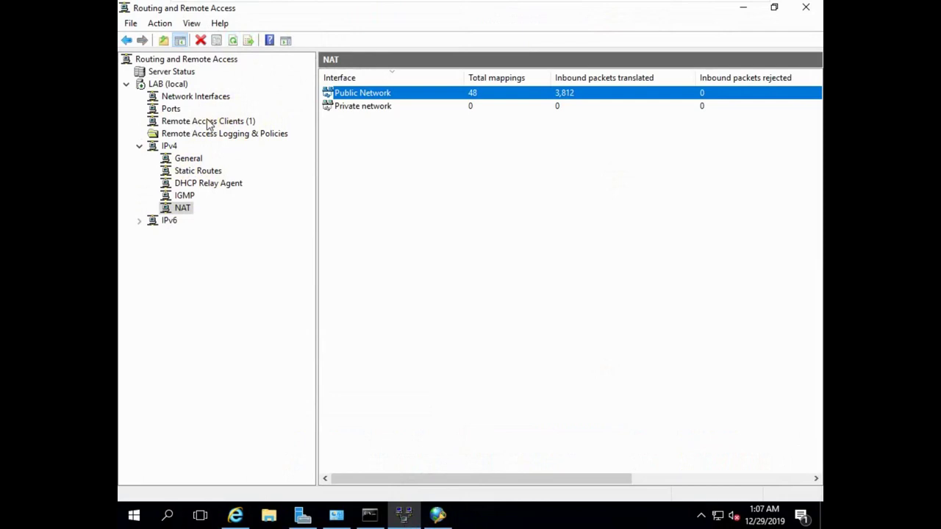
pyautogui.click(209, 122)
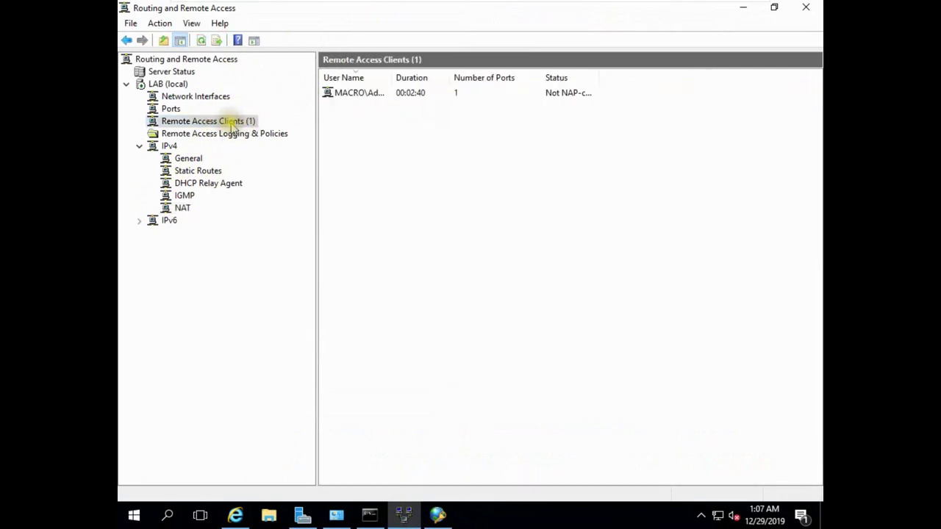
pyautogui.click(375, 97)
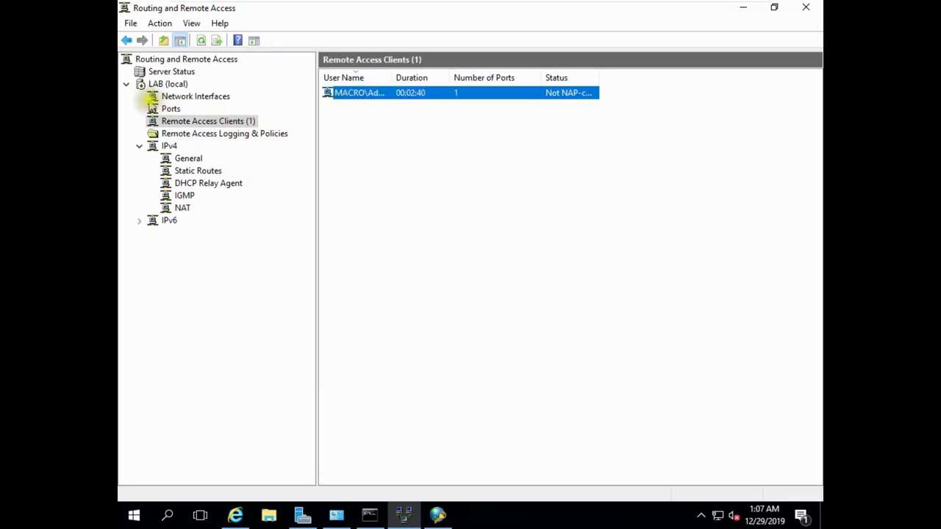
# Step: Review LAB (local) Properties' Security, IPv4, IPv6, IKEv2 and PPP tabs, then exit VMware full screen
pyautogui.rightClick(168, 86)
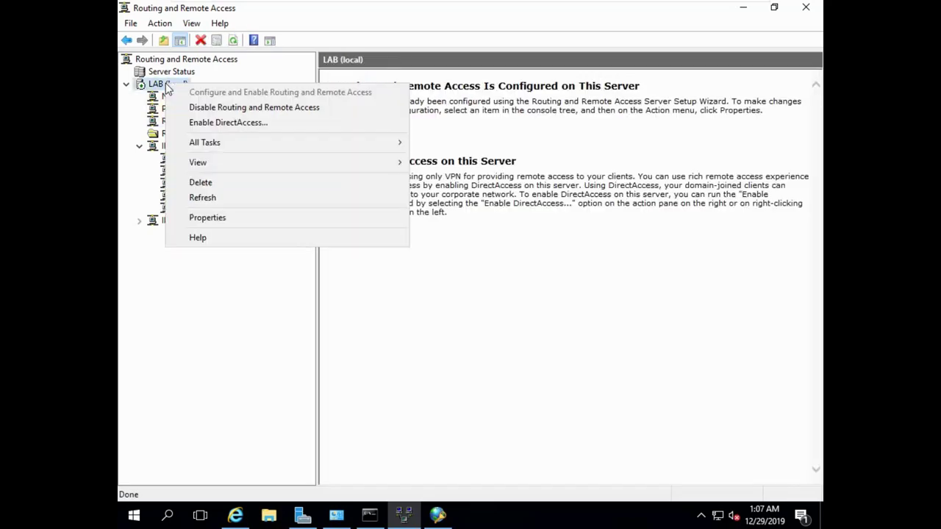
pyautogui.click(209, 218)
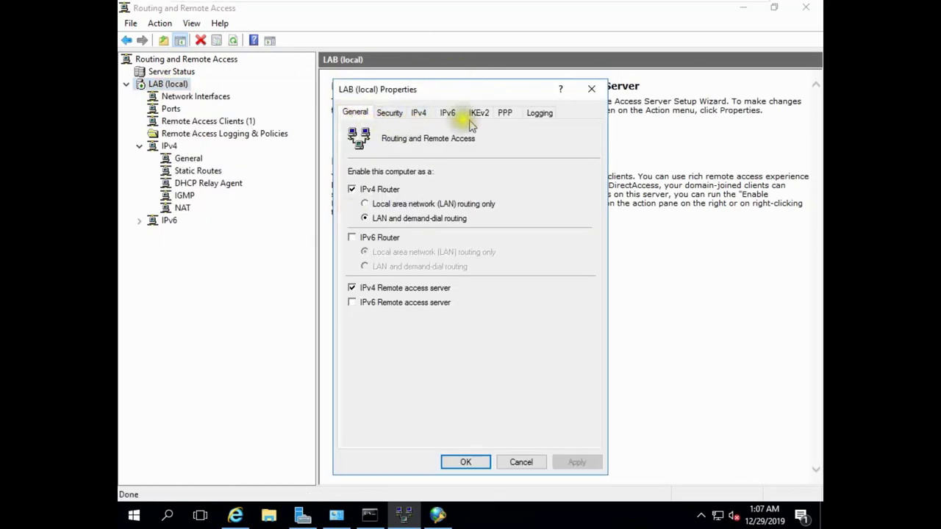
pyautogui.click(389, 112)
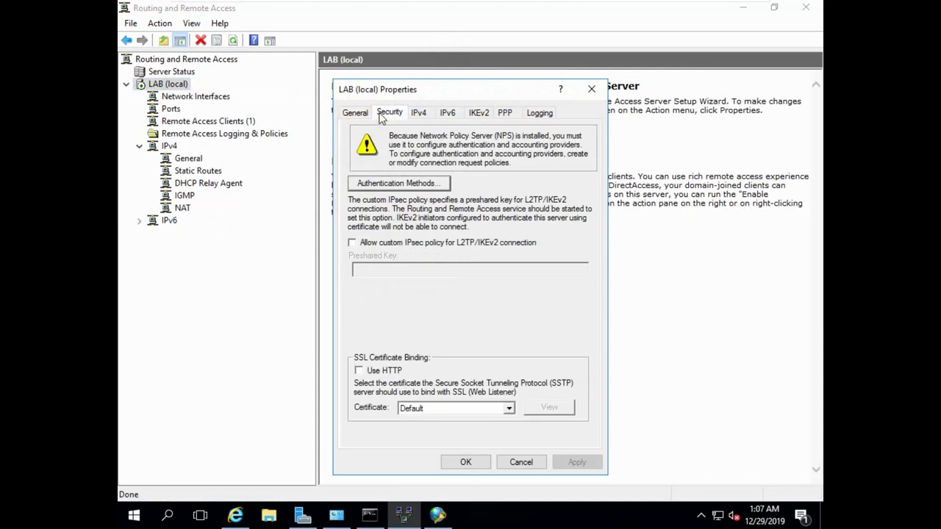
pyautogui.click(419, 114)
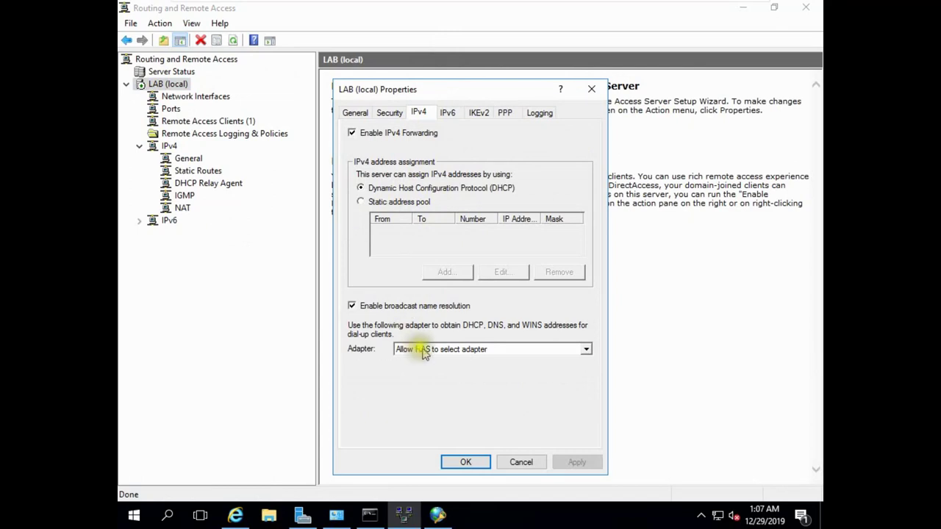
pyautogui.click(450, 114)
pyautogui.click(479, 114)
pyautogui.click(505, 114)
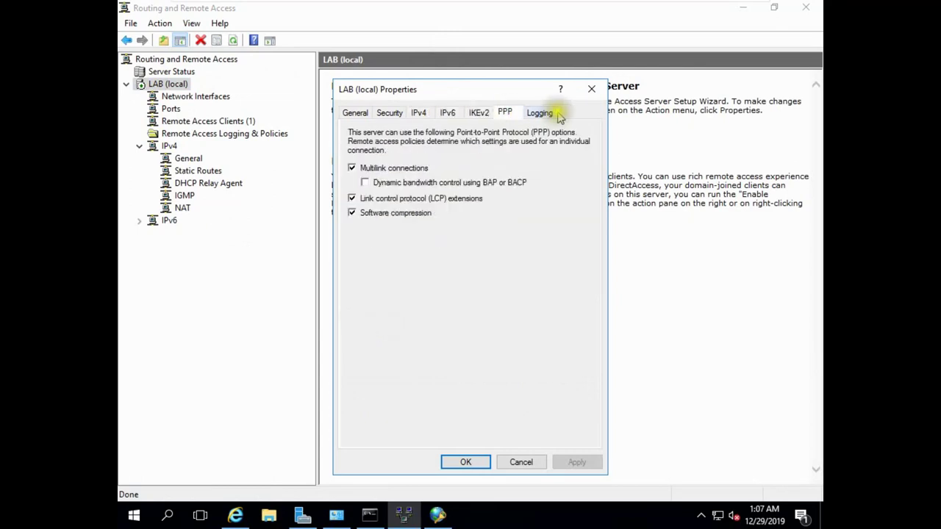
pyautogui.moveTo(704, 7)
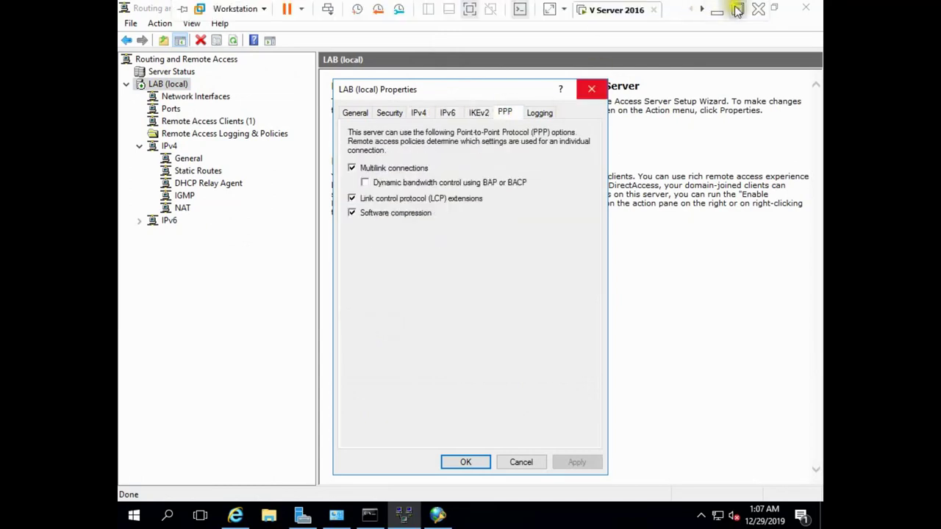
pyautogui.click(737, 11)
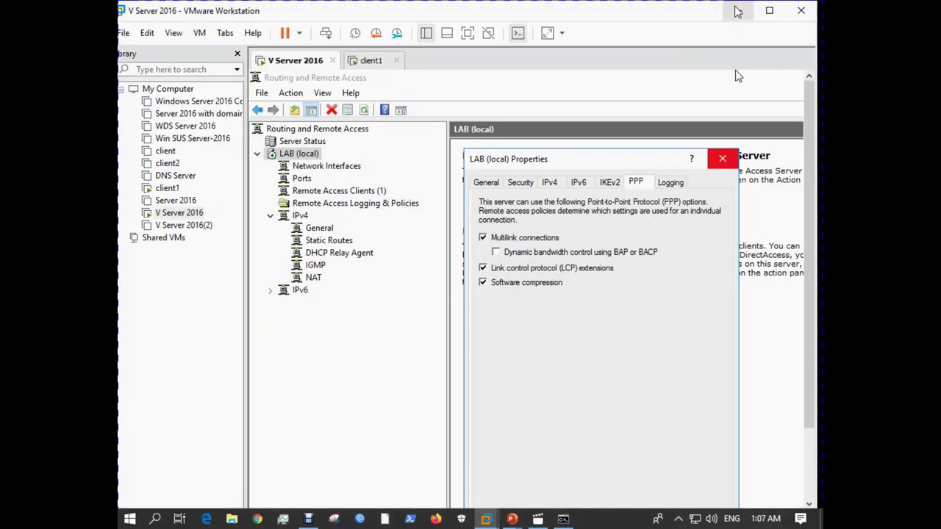